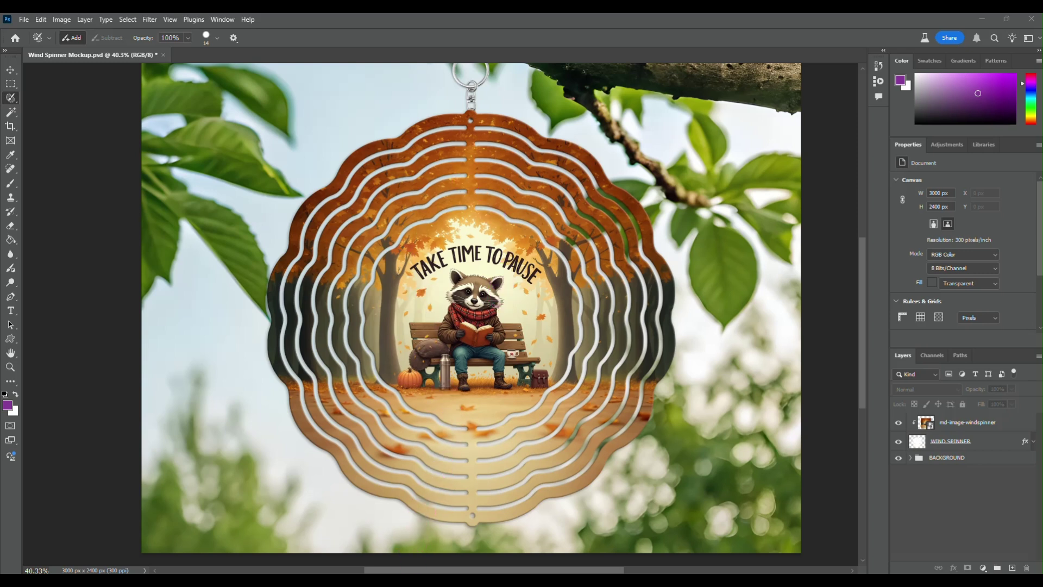
Step: Copy the full prompt text from the Desert Llama - MidJourney card in the prompt library
{"action": "left_click", "coordinate": [410, 571]}
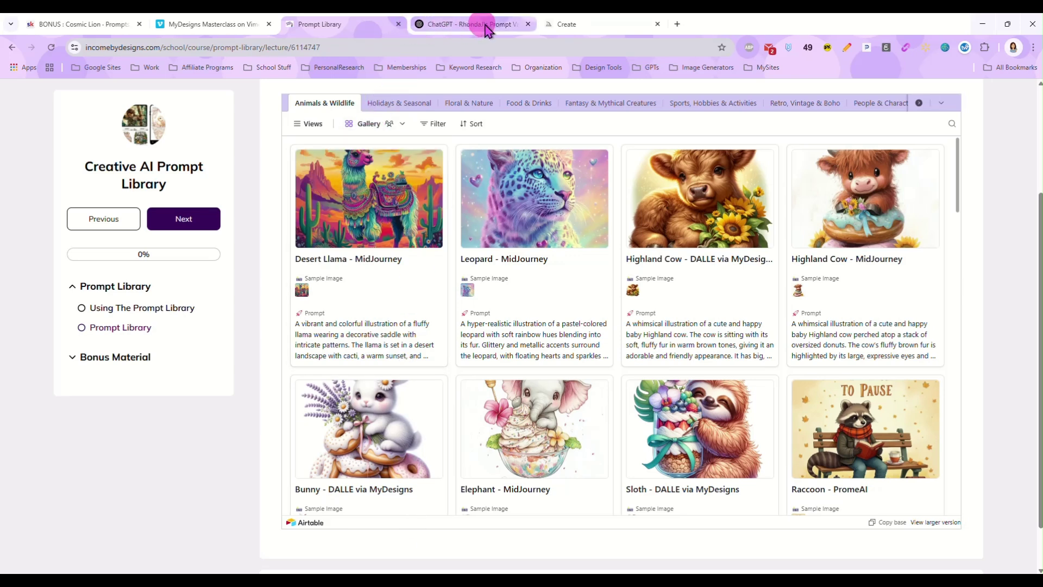
{"action": "scroll", "coordinate": [551, 263], "scroll_direction": "up", "scroll_amount": 2}
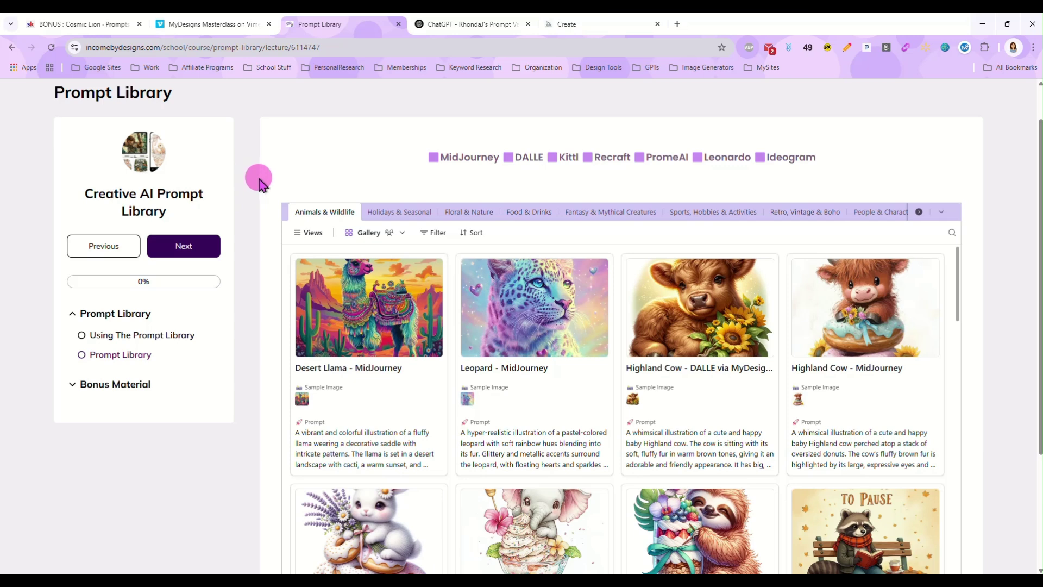
{"action": "scroll", "coordinate": [255, 184], "scroll_direction": "down", "scroll_amount": 2}
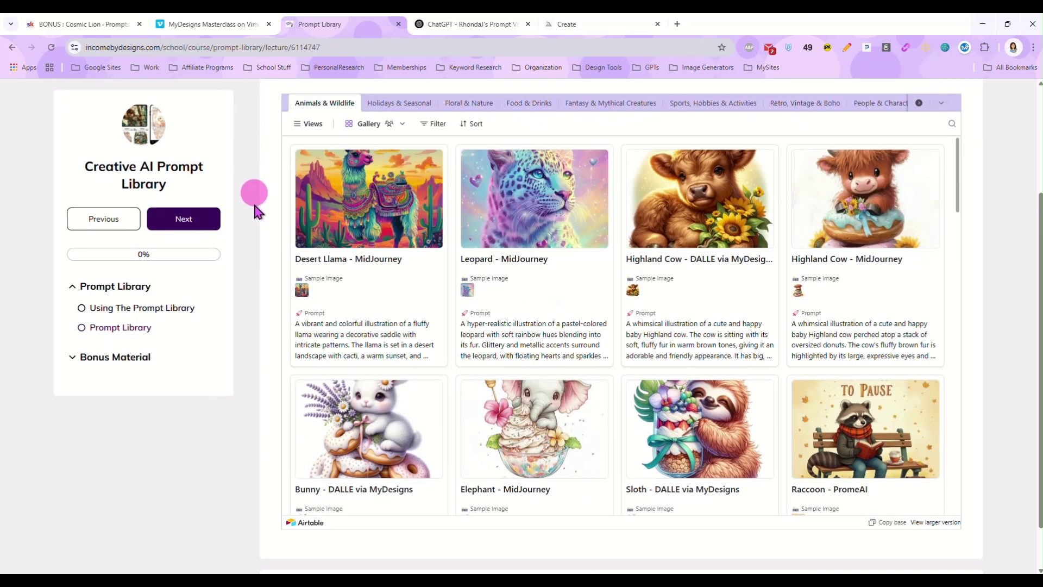
{"action": "scroll", "coordinate": [263, 221], "scroll_direction": "up", "scroll_amount": 2}
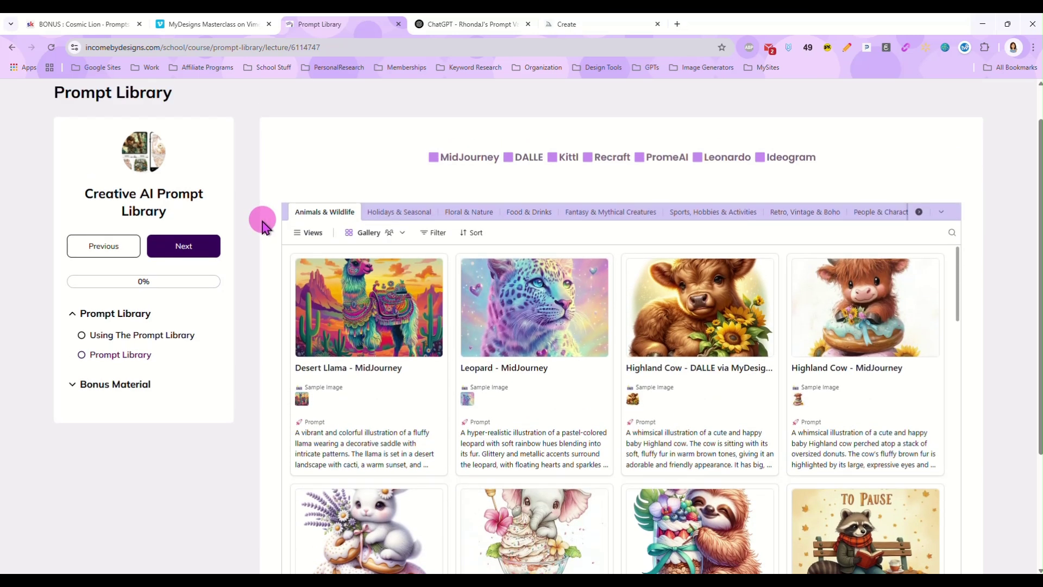
{"action": "left_click", "coordinate": [365, 339]}
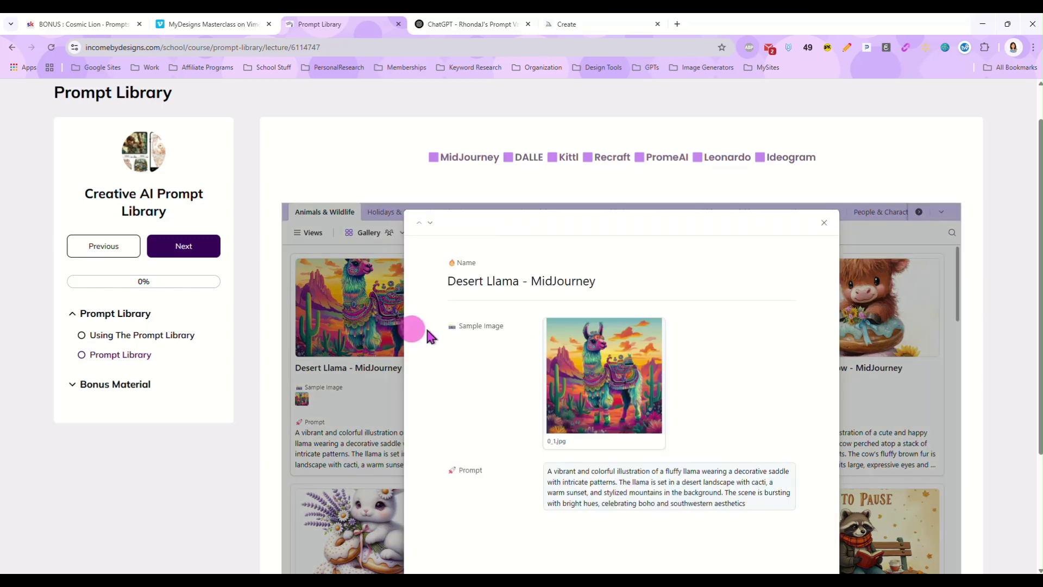
{"action": "left_click", "coordinate": [630, 377]}
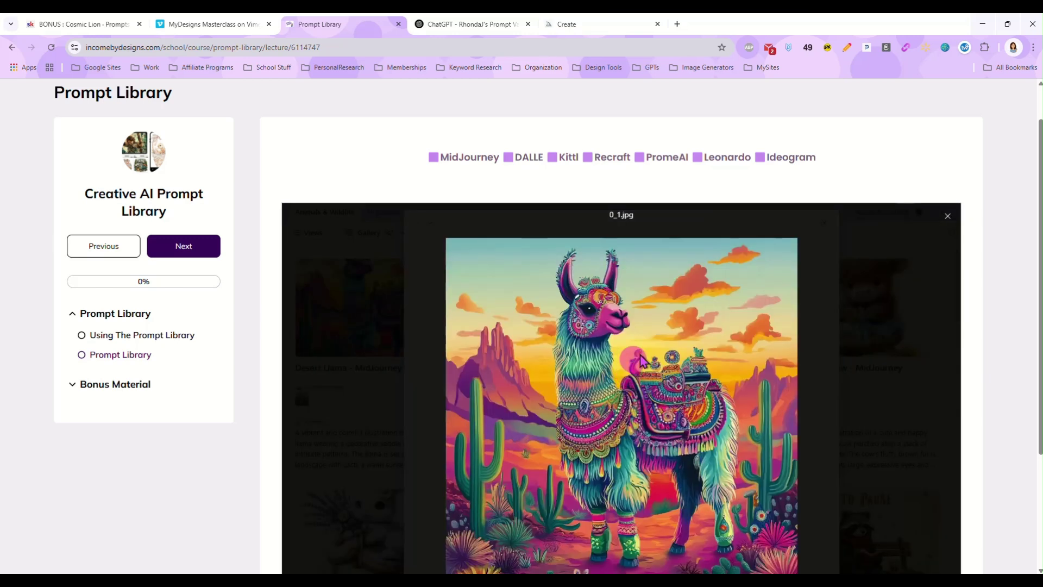
{"action": "scroll", "coordinate": [614, 255], "scroll_direction": "down", "scroll_amount": 2}
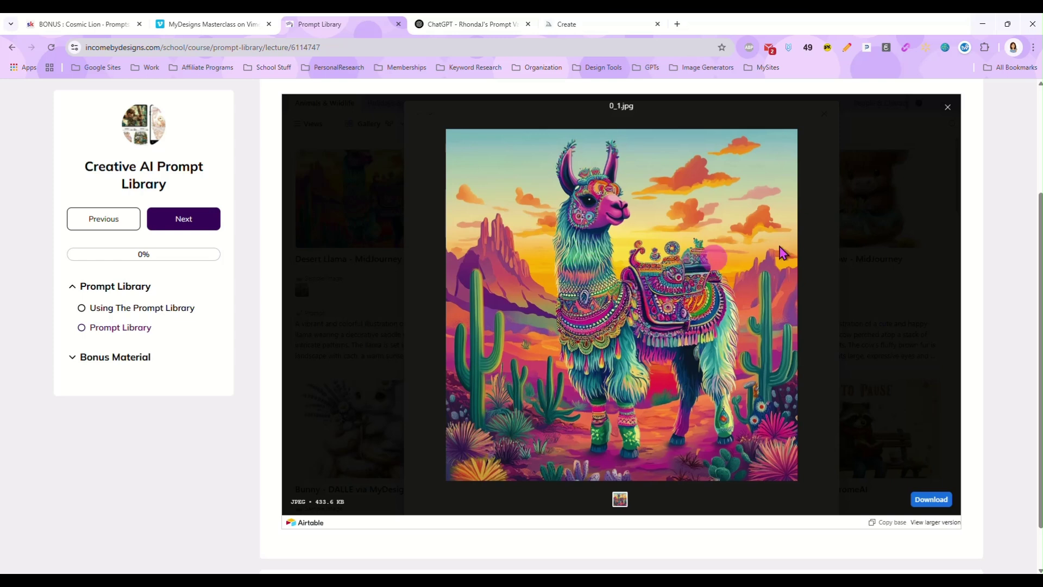
{"action": "left_click", "coordinate": [947, 108]}
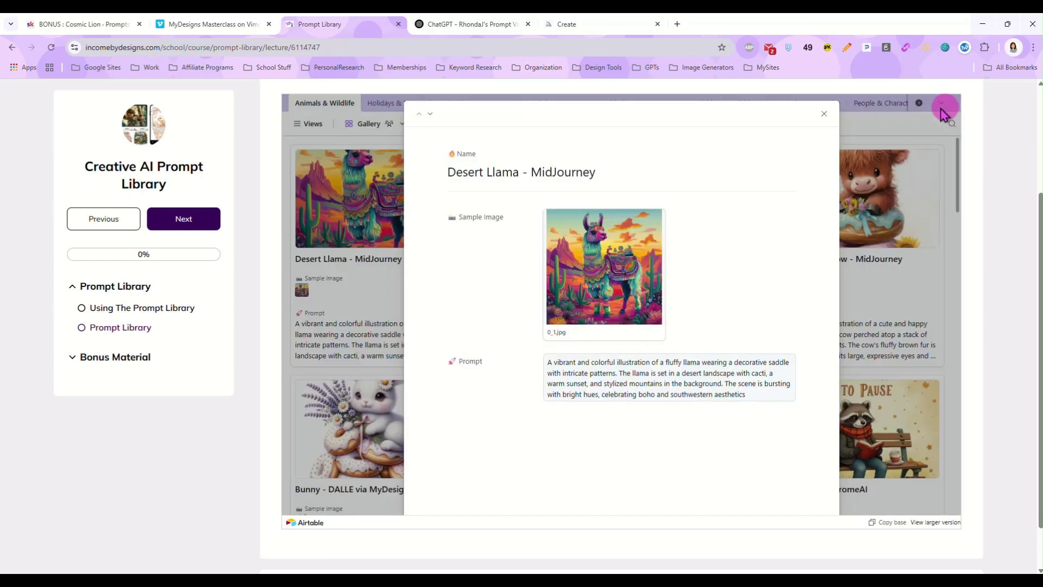
{"action": "triple_click", "coordinate": [634, 377]}
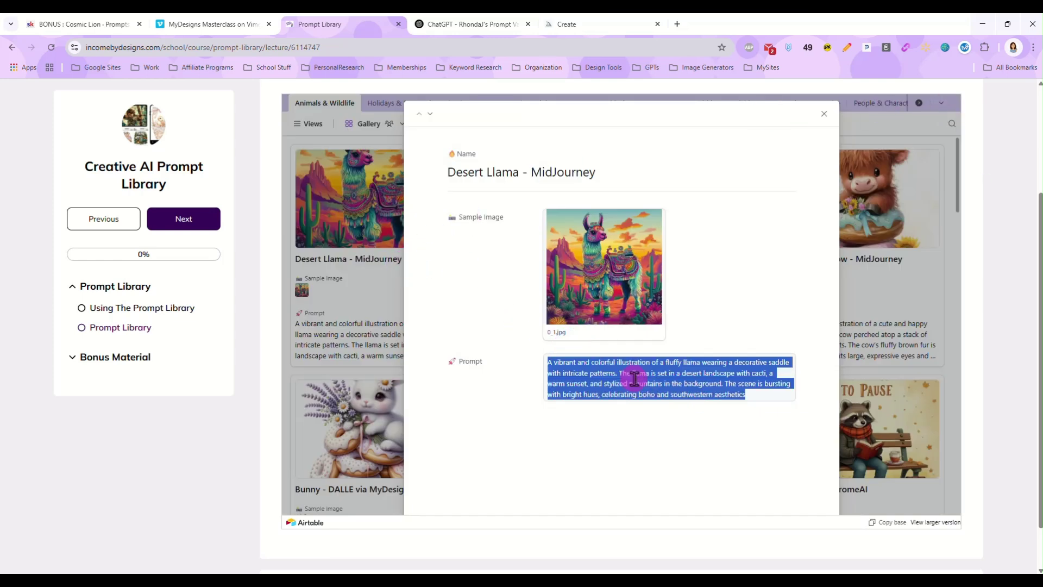
{"action": "right_click", "coordinate": [635, 378]}
{"action": "left_click", "coordinate": [682, 201]}
{"action": "left_click", "coordinate": [823, 114]}
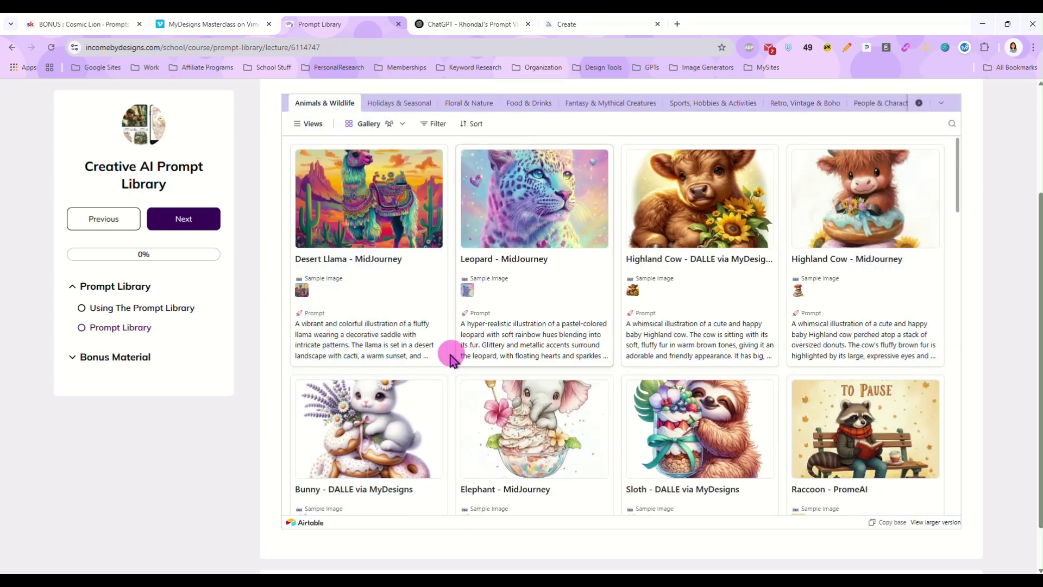
Step: Browse the Holidays, Floral, Food, Fantasy, Sports and Retro categories, ending on Animals & Wildlife
{"action": "scroll", "coordinate": [449, 354], "scroll_direction": "up", "scroll_amount": 3}
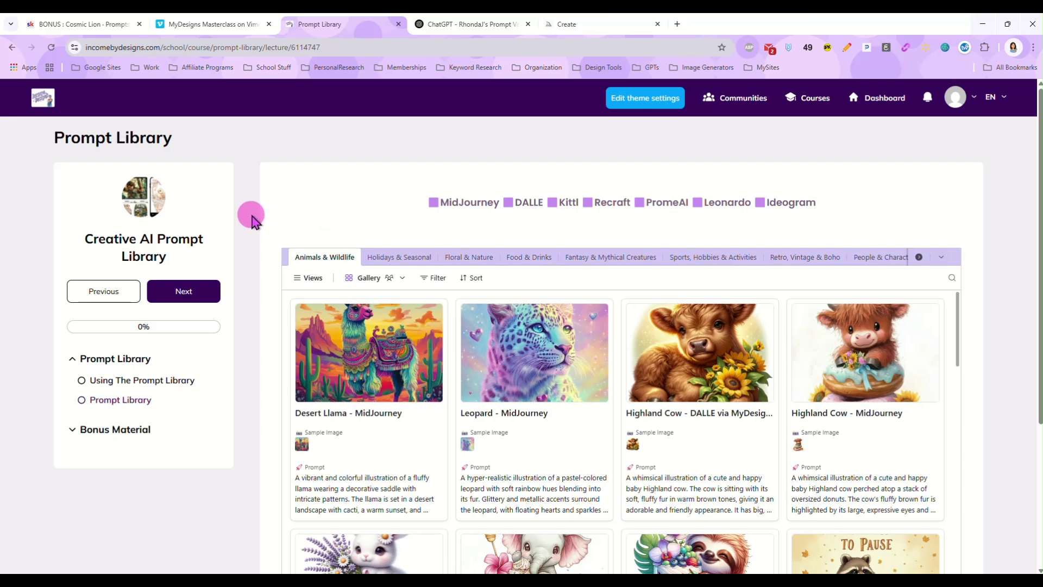
{"action": "scroll", "coordinate": [273, 226], "scroll_direction": "down", "scroll_amount": 2}
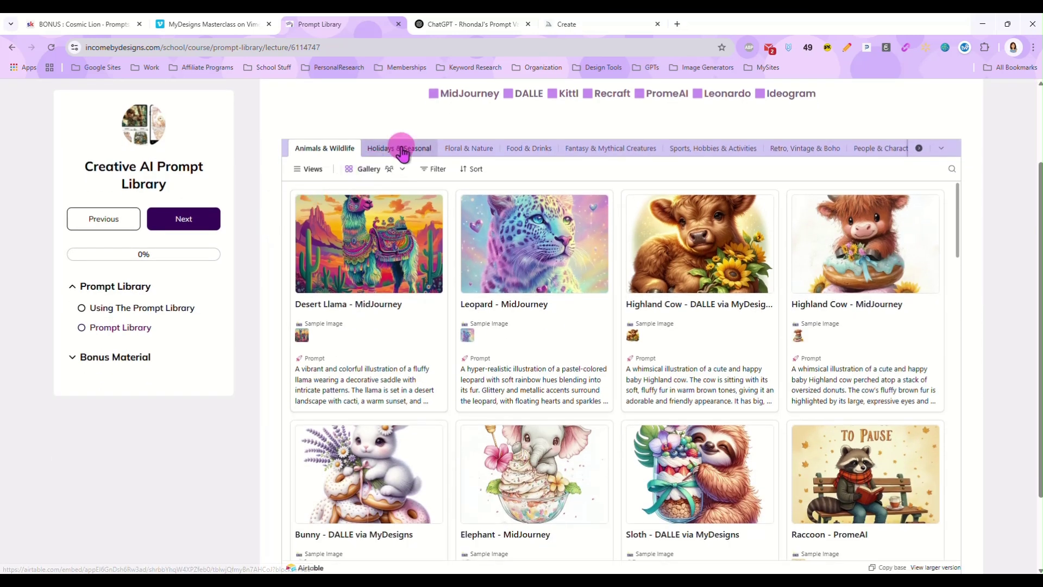
{"action": "left_click", "coordinate": [400, 148]}
{"action": "left_click", "coordinate": [482, 150]}
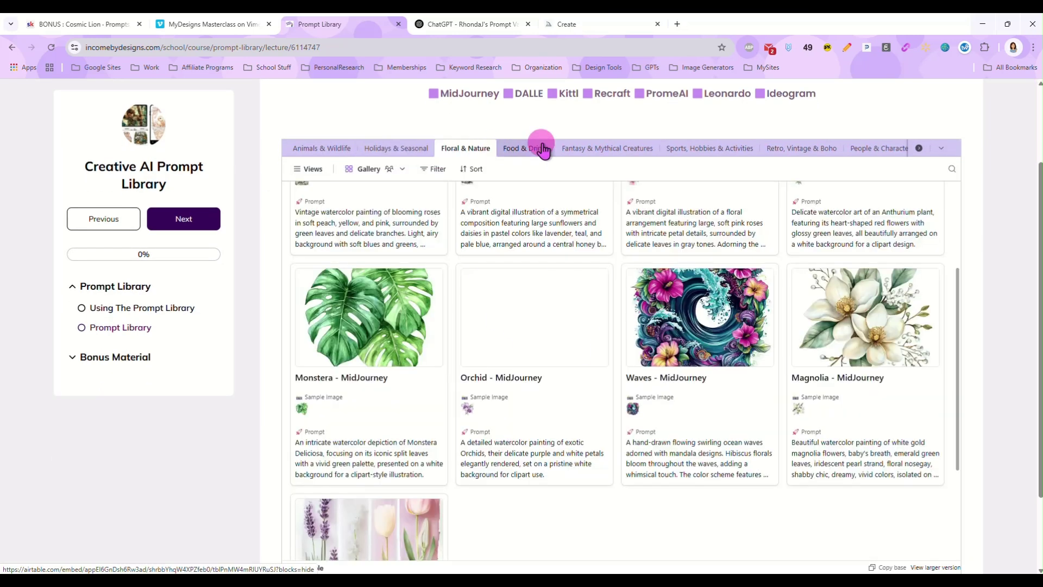
{"action": "left_click", "coordinate": [532, 150]}
{"action": "left_click", "coordinate": [585, 150]}
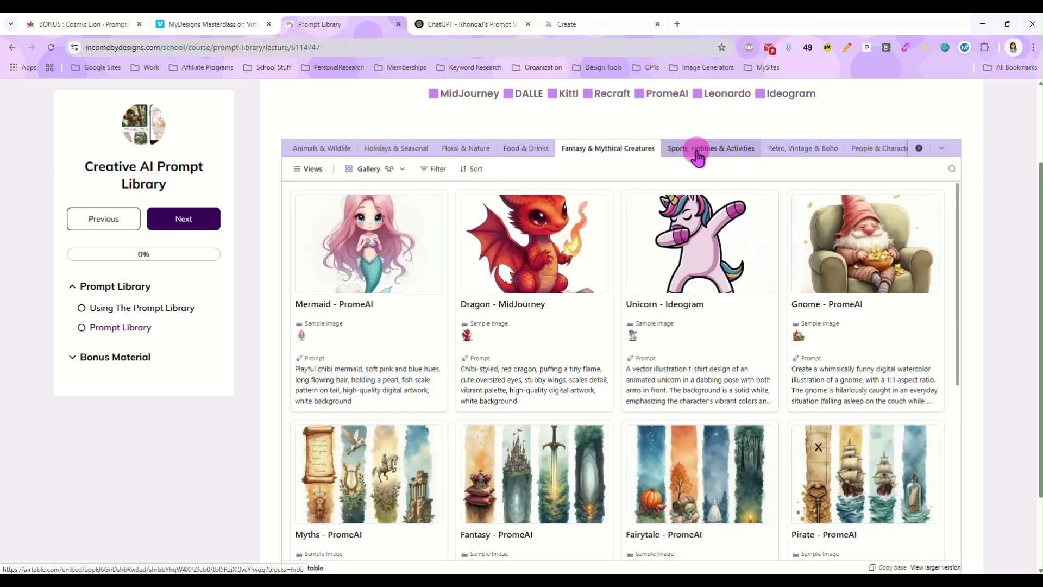
{"action": "left_click", "coordinate": [690, 149]}
{"action": "scroll", "coordinate": [775, 361], "scroll_direction": "down", "scroll_amount": 2}
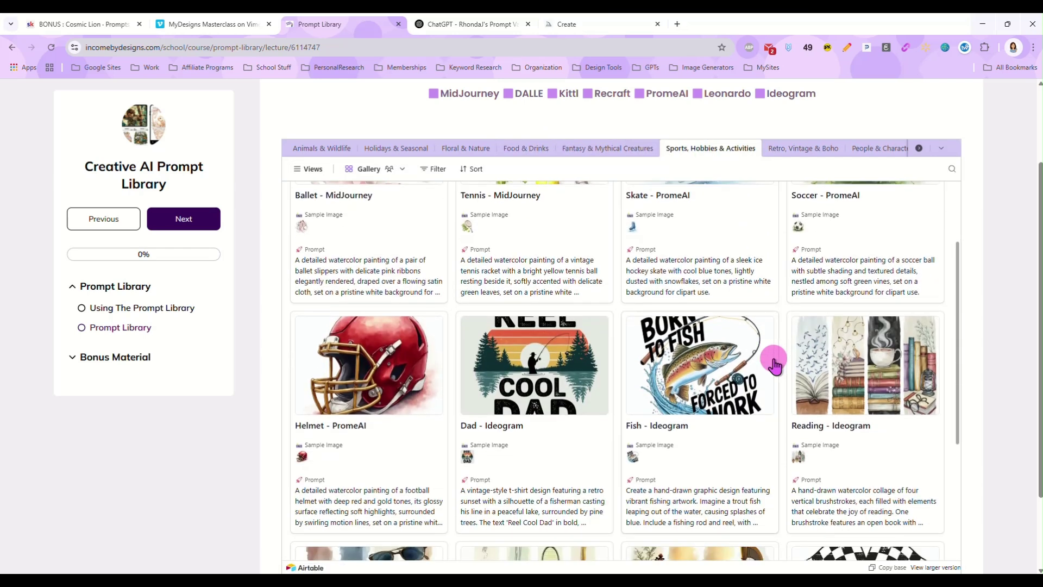
{"action": "scroll", "coordinate": [779, 304], "scroll_direction": "up", "scroll_amount": 2}
{"action": "left_click", "coordinate": [809, 150]}
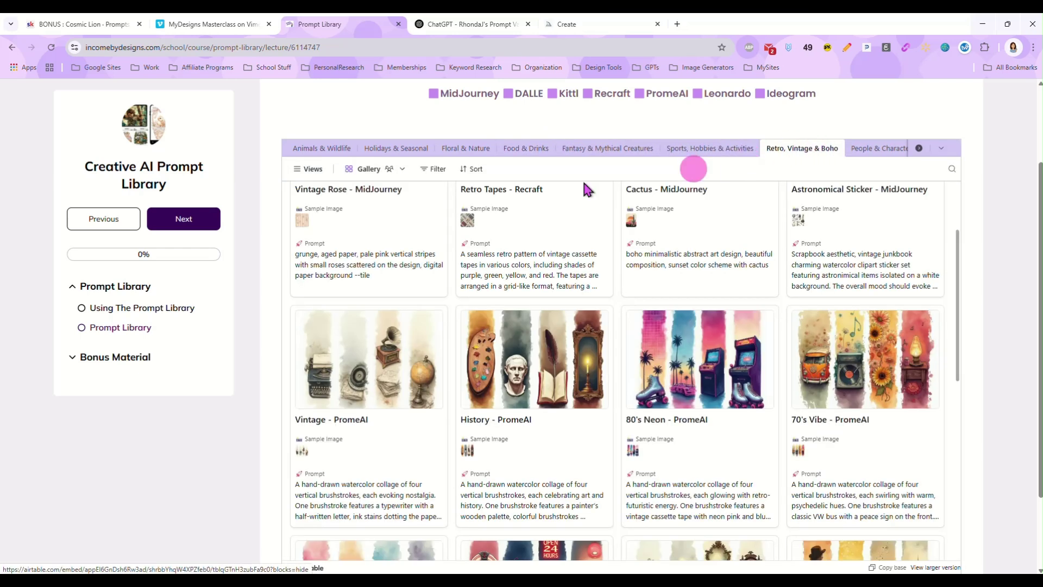
{"action": "left_click", "coordinate": [309, 148]}
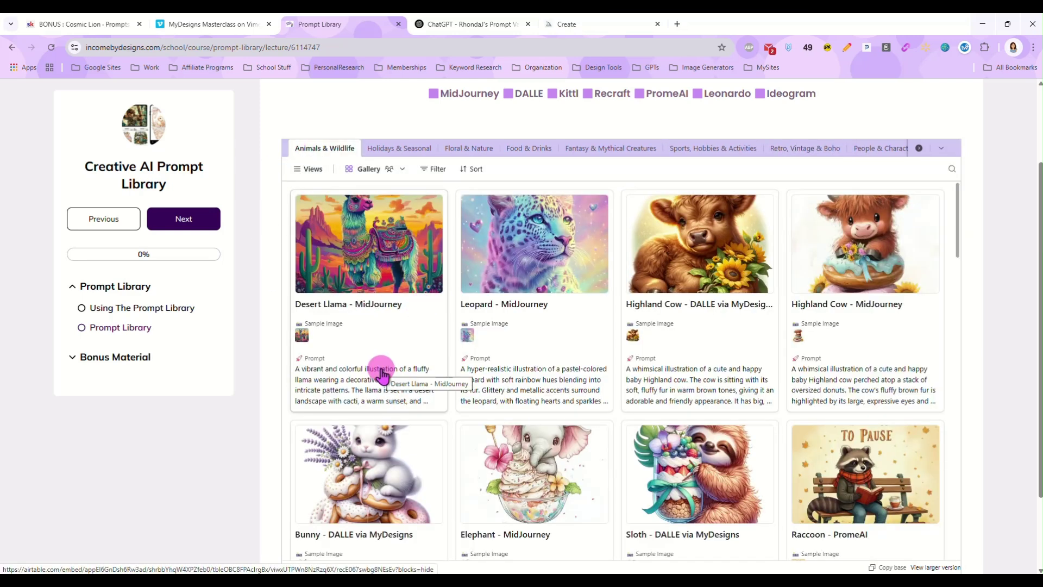
Step: Submit the copied desert llama prompt in Midjourney to generate images
{"action": "left_click", "coordinate": [580, 25]}
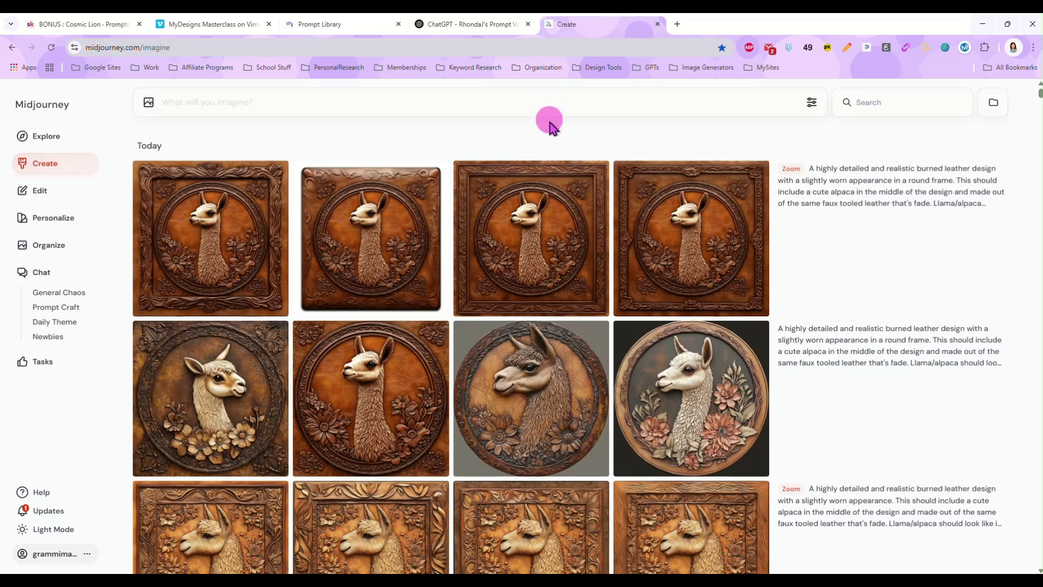
{"action": "left_click", "coordinate": [385, 99]}
{"action": "key", "text": "ctrl+v"}
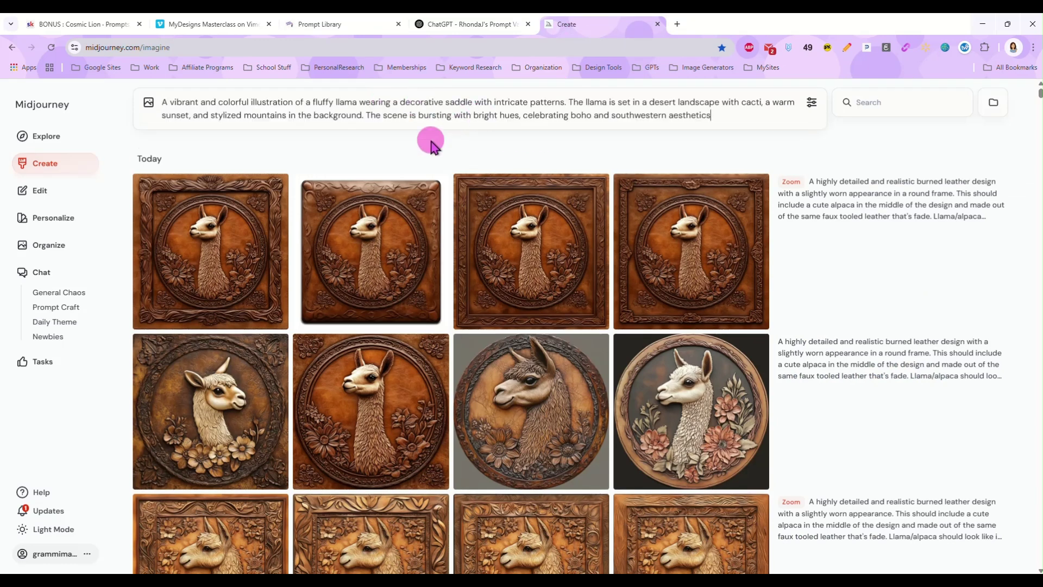
{"action": "key", "text": "Return"}
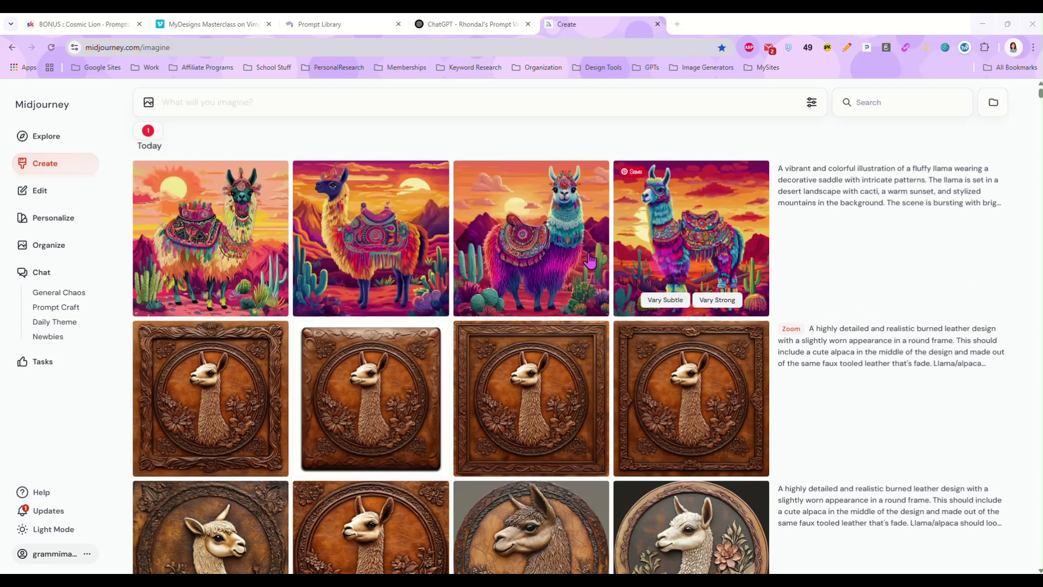
Step: Review the four llama results and apply Zoom 1.5x to the third one
{"action": "left_click", "coordinate": [287, 243]}
{"action": "left_click", "coordinate": [242, 240]}
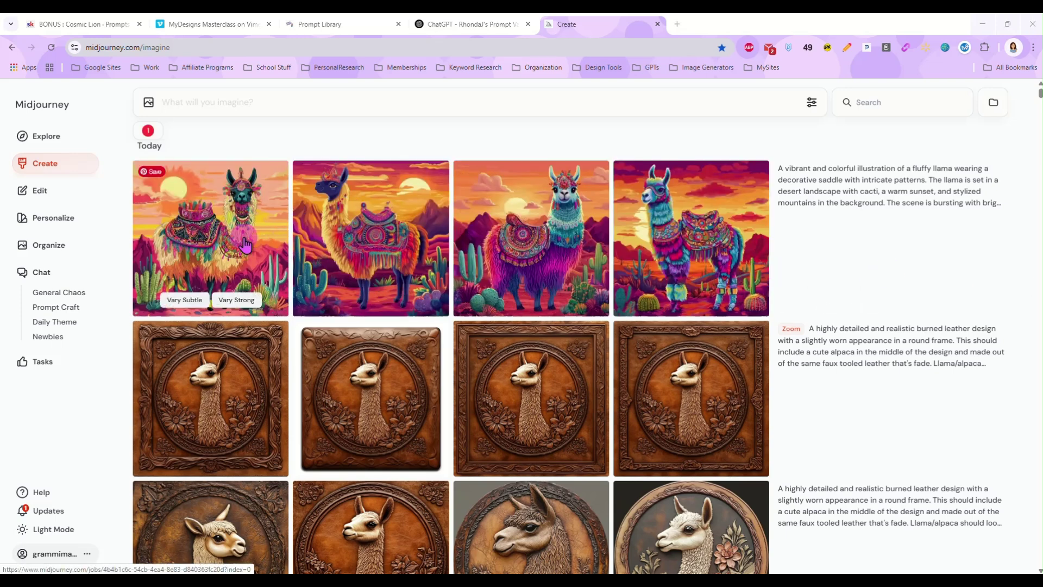
{"action": "left_click", "coordinate": [476, 238]}
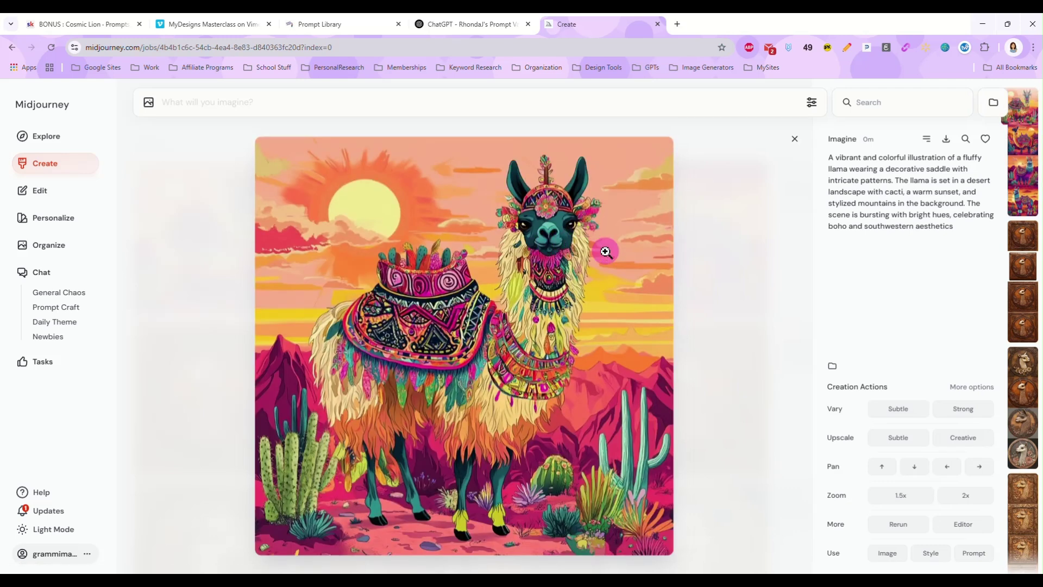
{"action": "key", "text": "Right"}
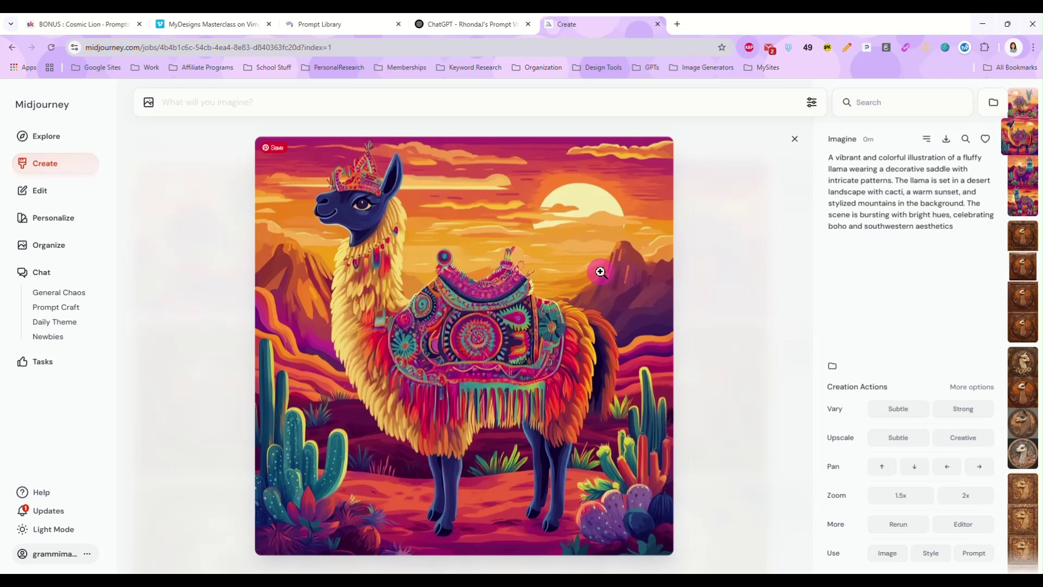
{"action": "key", "text": "Right"}
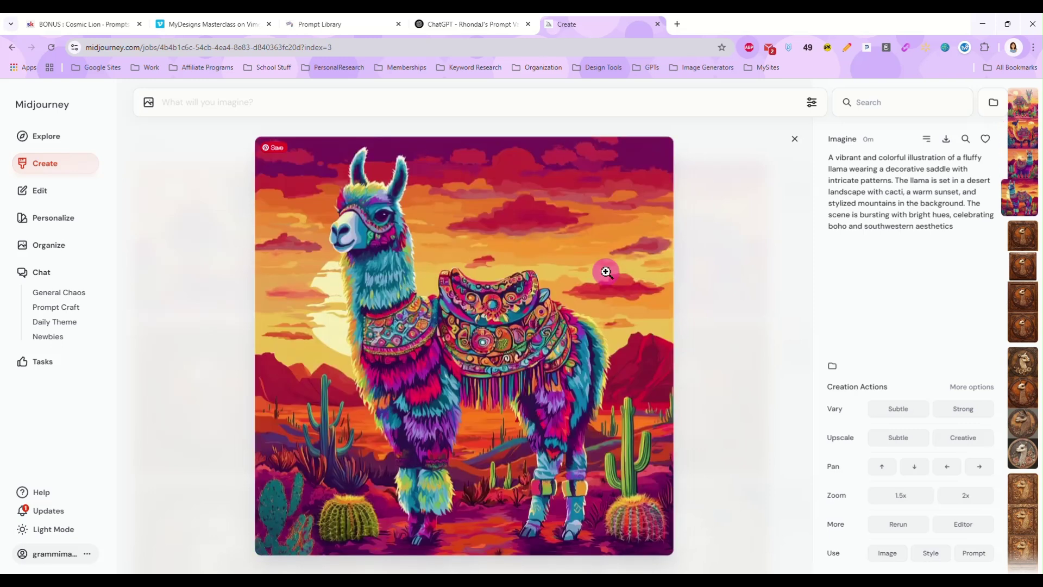
{"action": "key", "text": "Left"}
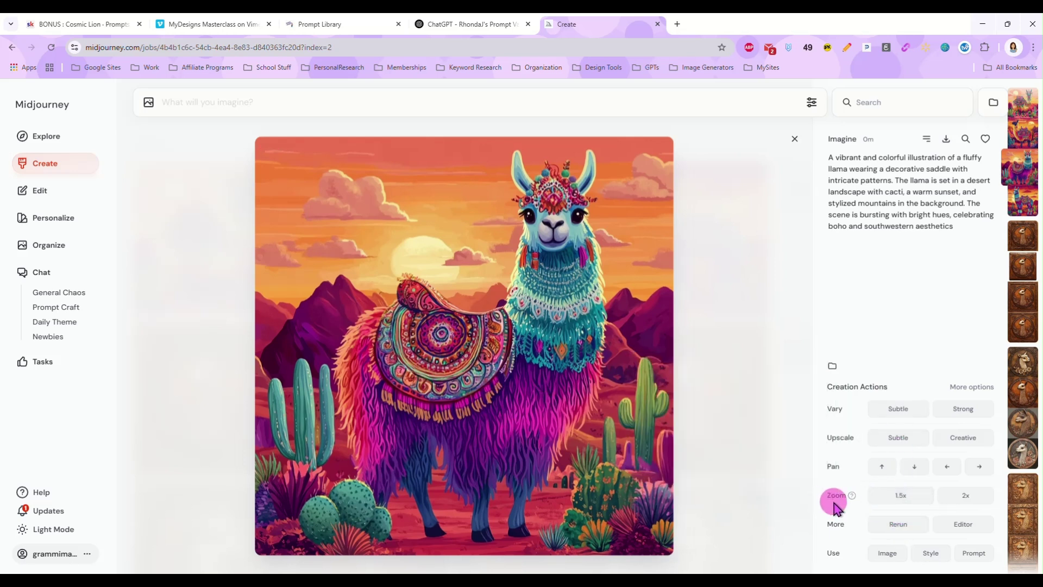
{"action": "left_click", "coordinate": [972, 388]}
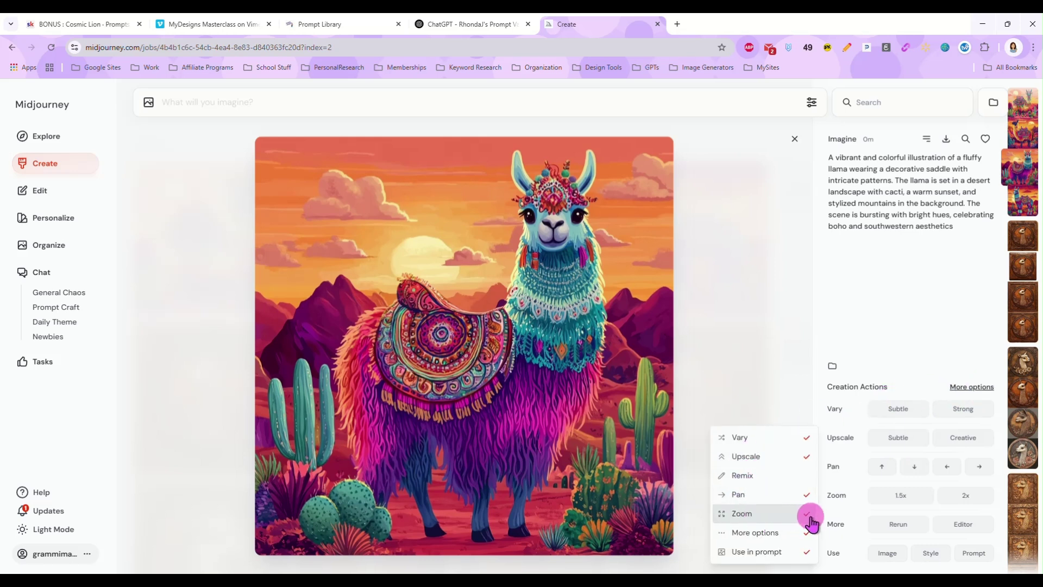
{"action": "left_click", "coordinate": [923, 356]}
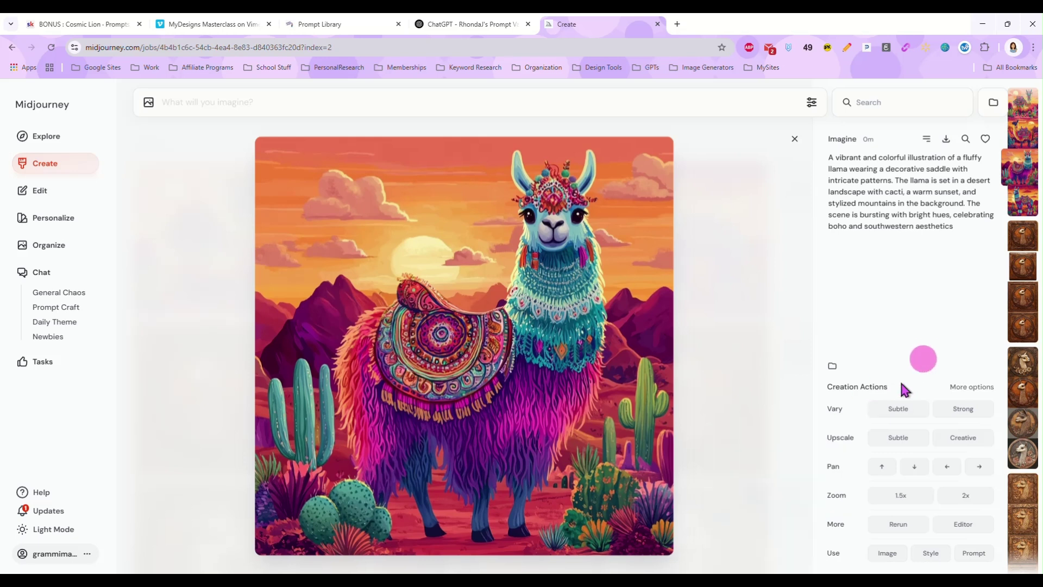
{"action": "mouse_move", "coordinate": [854, 499]}
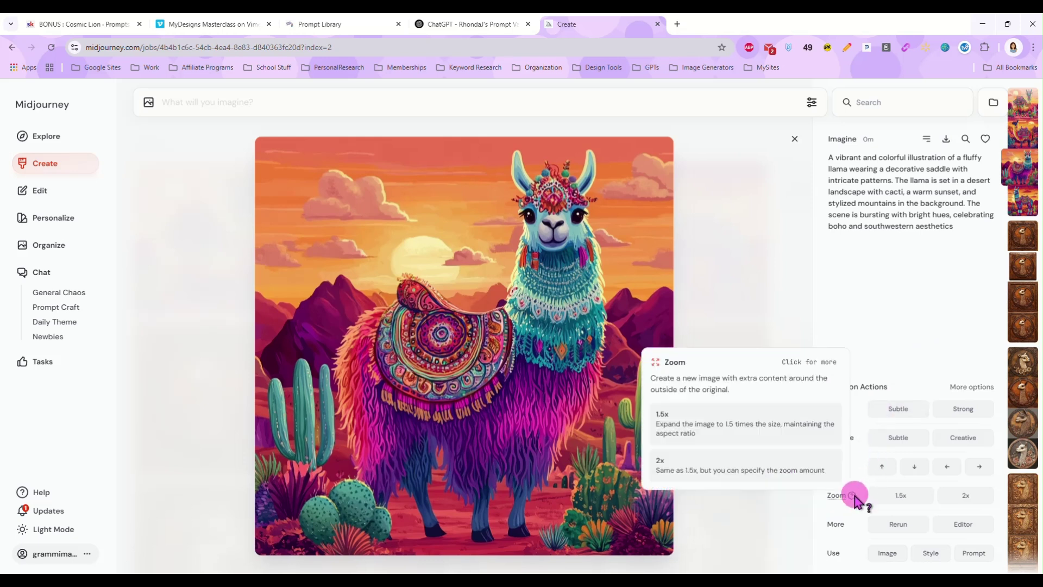
{"action": "left_click", "coordinate": [900, 500]}
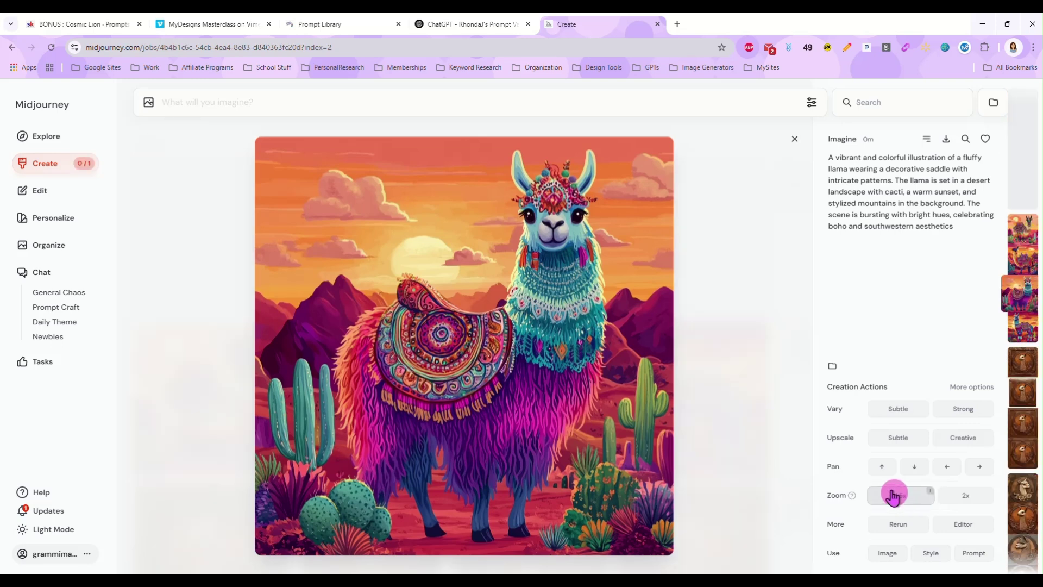
Step: Save the zoomed-out third llama image as Llama.png in the windspinner folder
{"action": "left_click", "coordinate": [795, 140]}
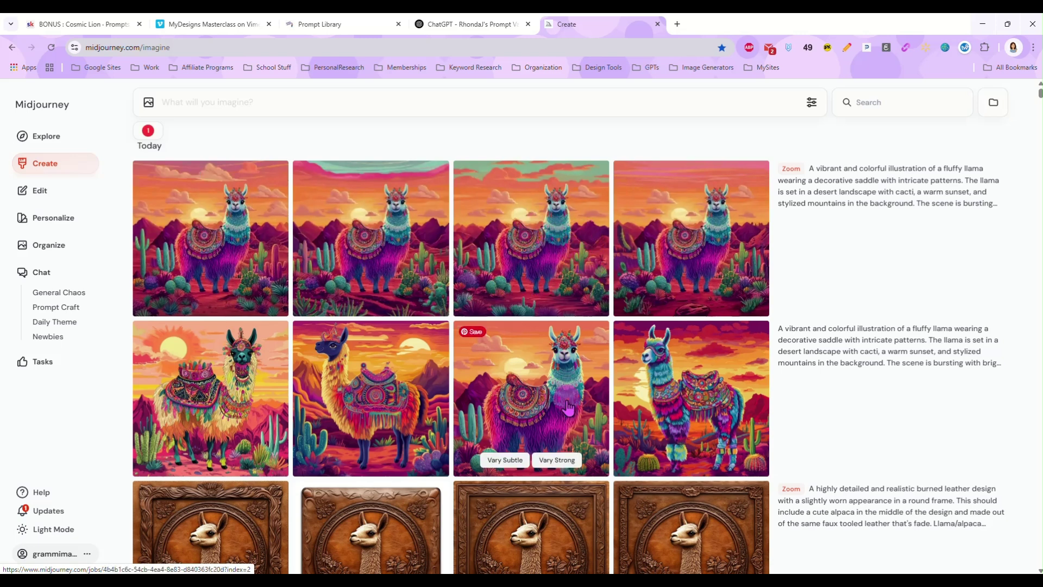
{"action": "left_click", "coordinate": [539, 235]}
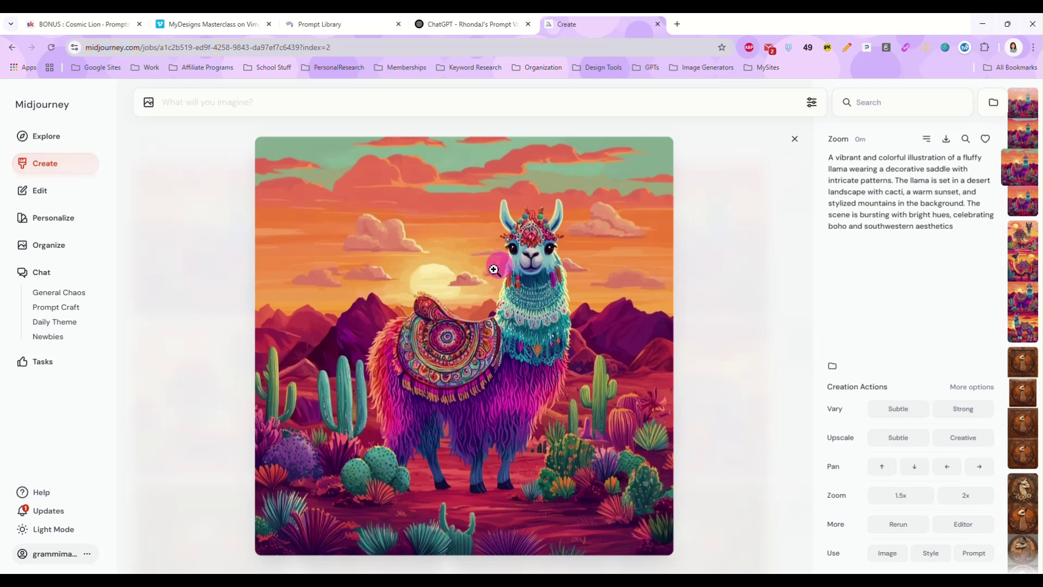
{"action": "right_click", "coordinate": [494, 310]}
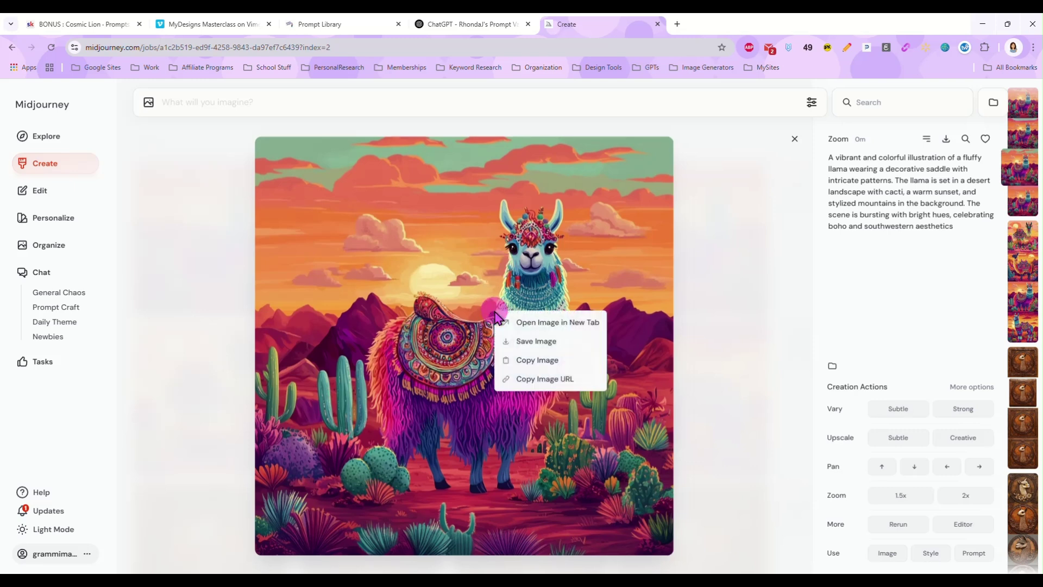
{"action": "left_click", "coordinate": [520, 343]}
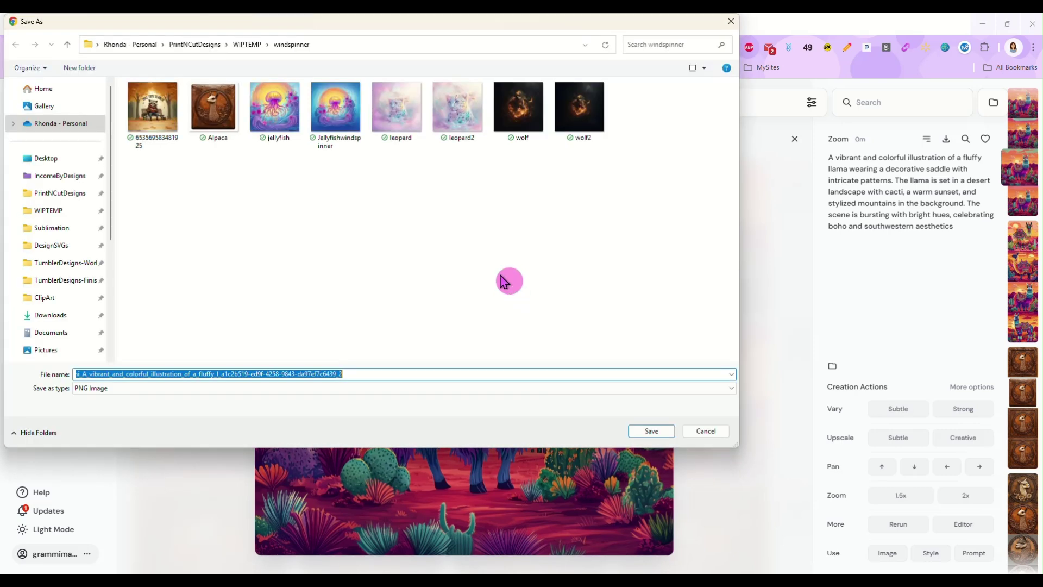
{"action": "type", "text": "Lla"}
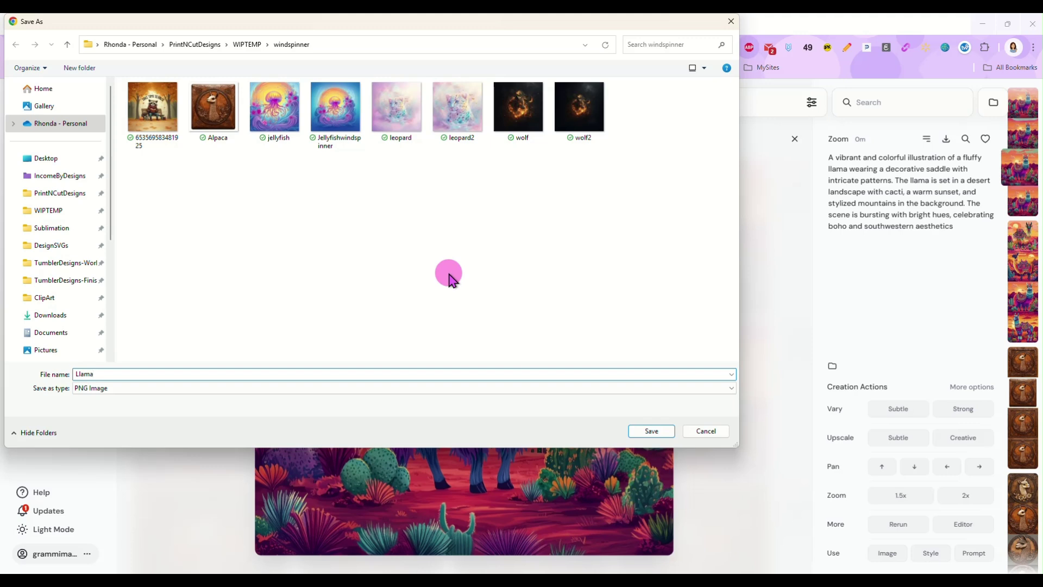
{"action": "type", "text": "ma"}
{"action": "key", "text": "Return"}
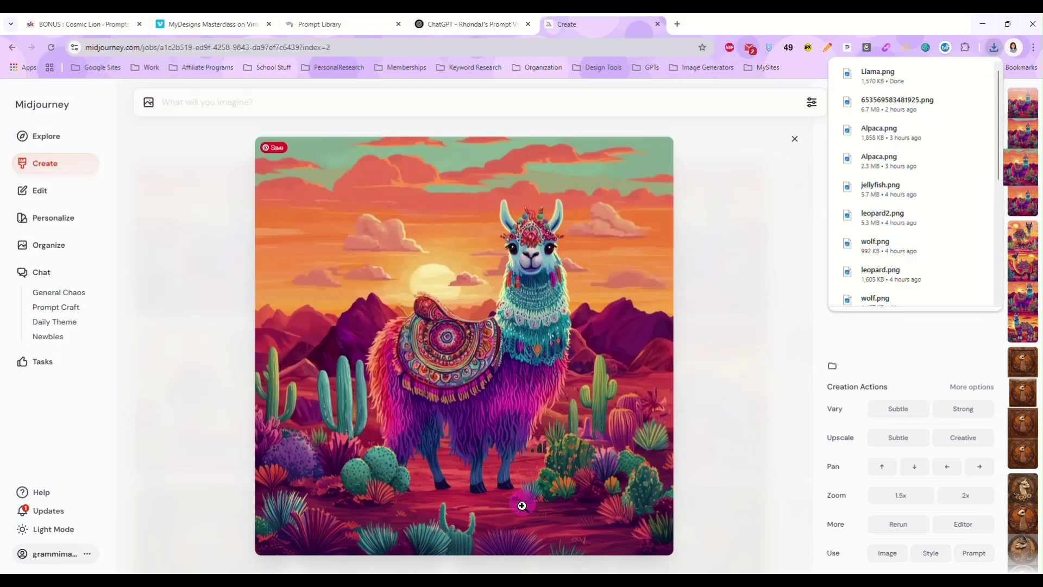
Step: Create a new transparent 3600 x 3600 px, 300 ppi document from the recent preset
{"action": "left_click", "coordinate": [475, 535]}
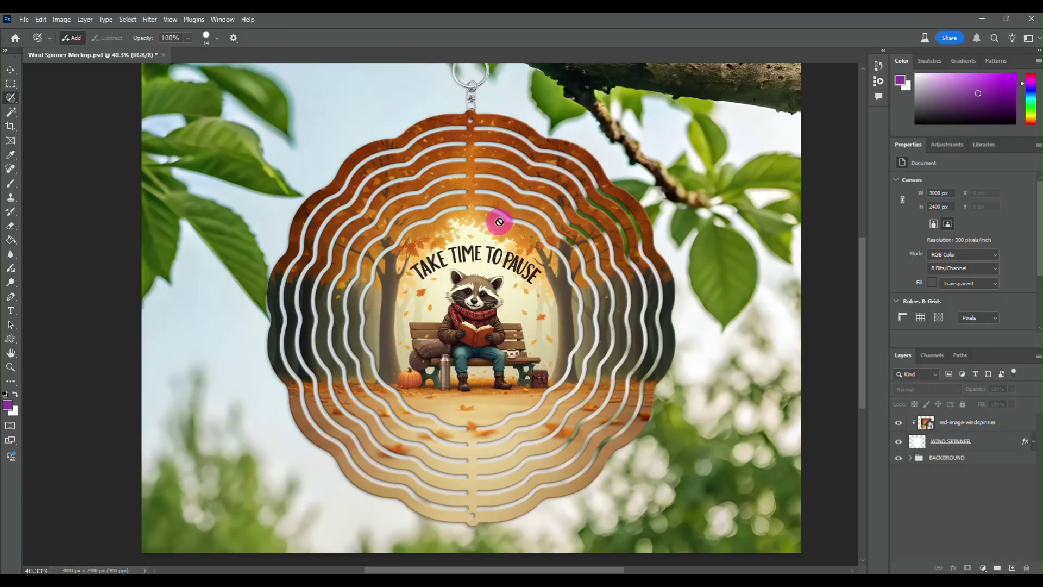
{"action": "left_click", "coordinate": [23, 19]}
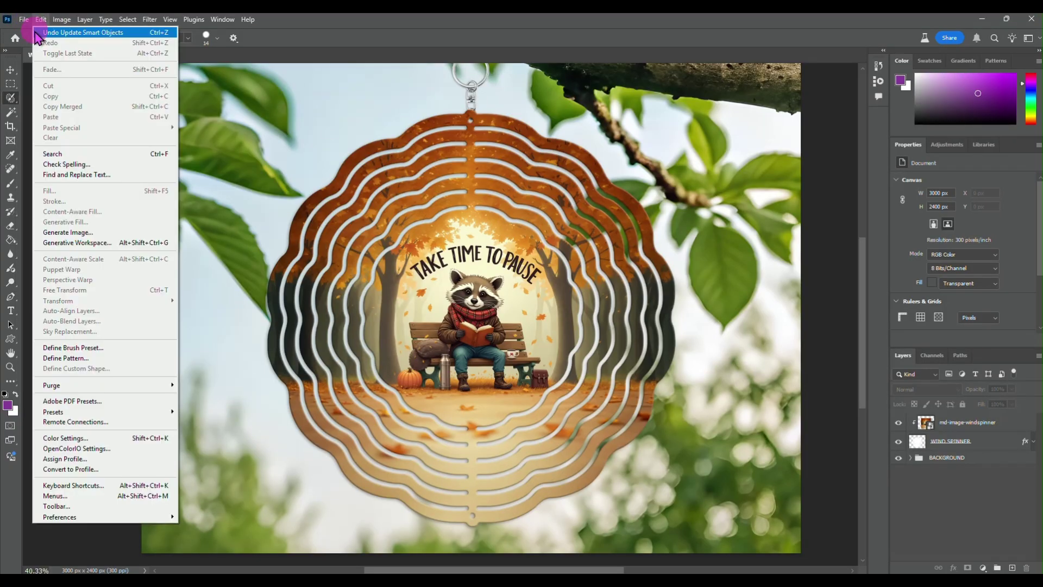
{"action": "left_click", "coordinate": [33, 32]}
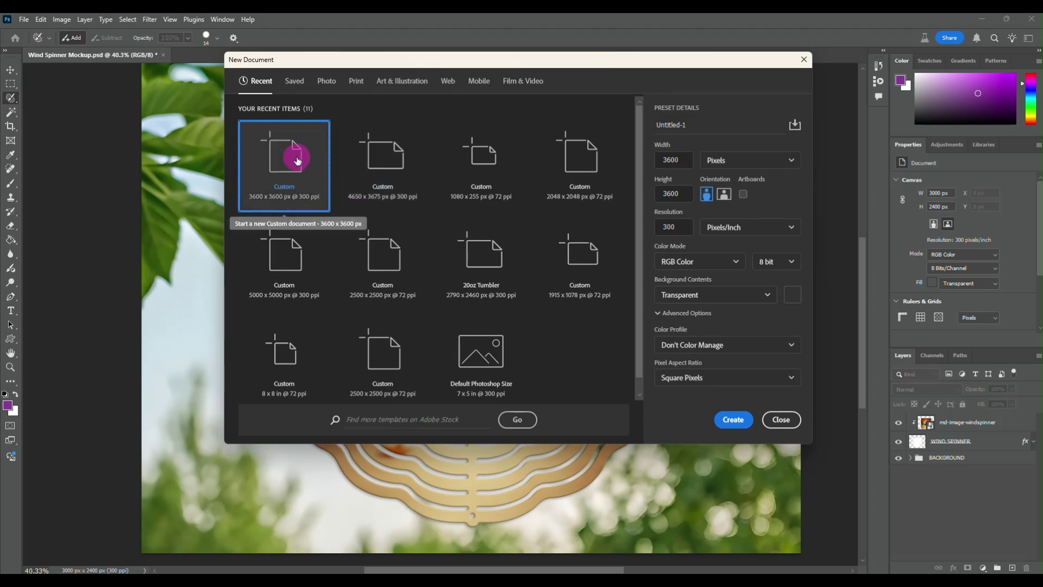
{"action": "left_click", "coordinate": [683, 226]}
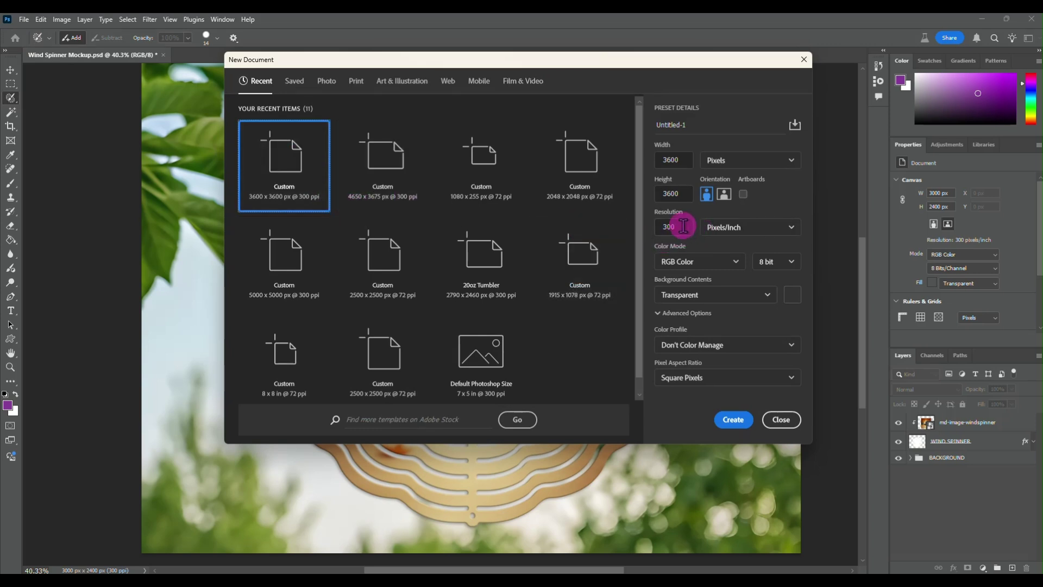
{"action": "left_click", "coordinate": [733, 420]}
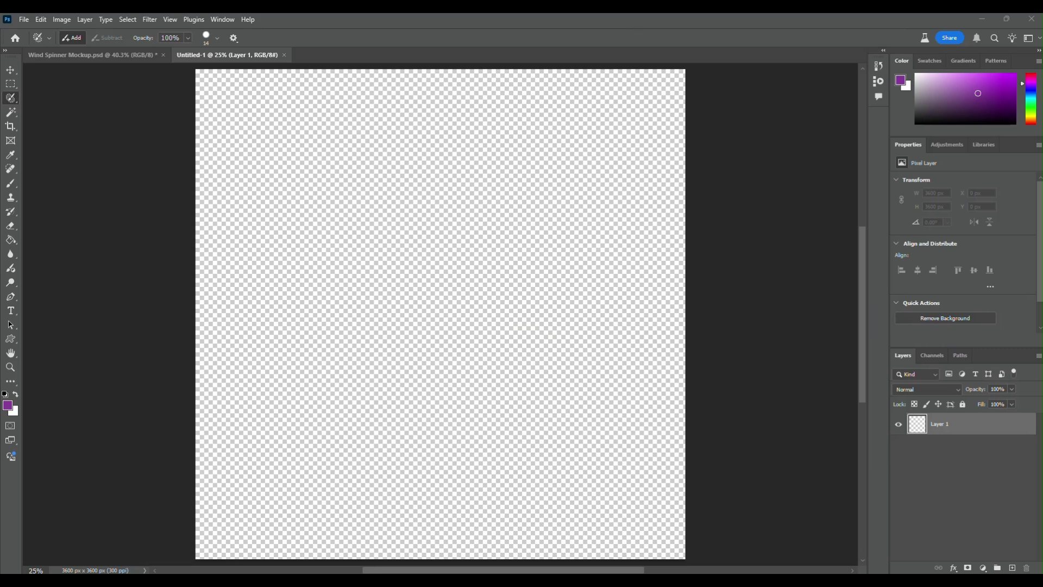
Step: Open Llama.png in Photoshop, copy it, and paste it into Untitled-1 as Layer 1
{"action": "left_click_drag", "start_coordinate": [1042, 239], "coordinate": [588, 245]}
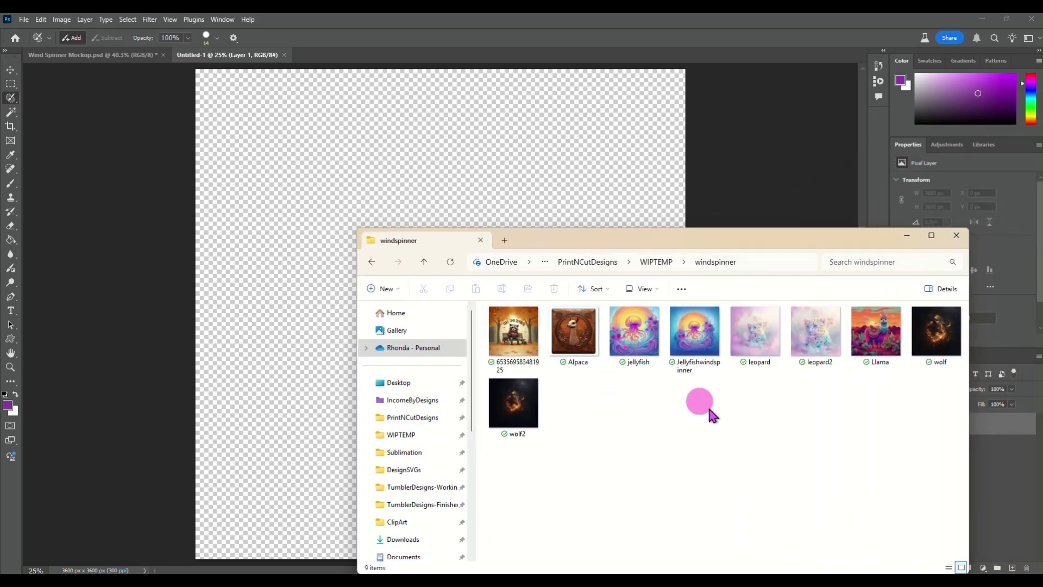
{"action": "left_click_drag", "start_coordinate": [858, 359], "coordinate": [697, 43]}
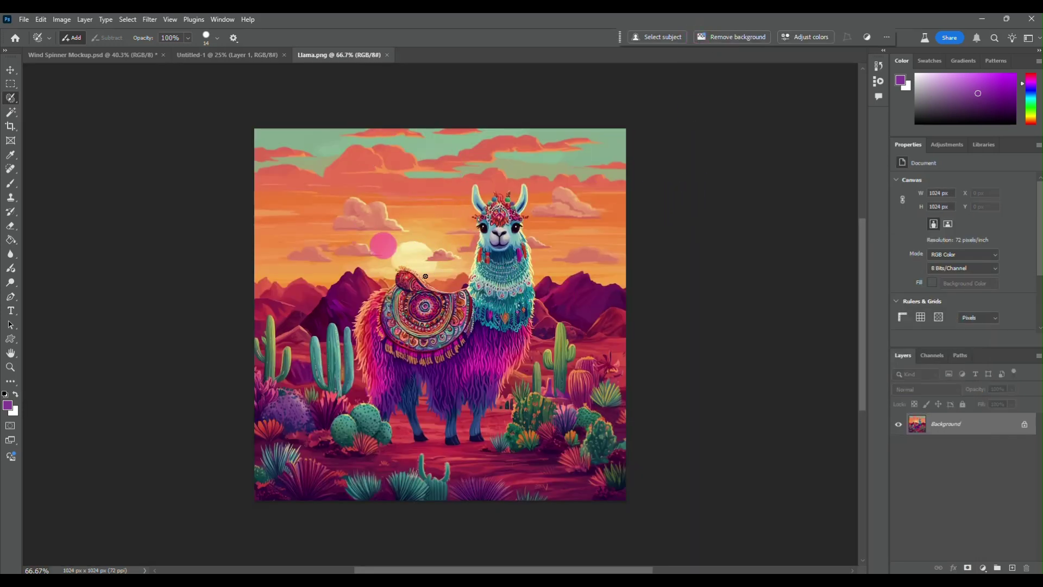
{"action": "left_click", "coordinate": [570, 291]}
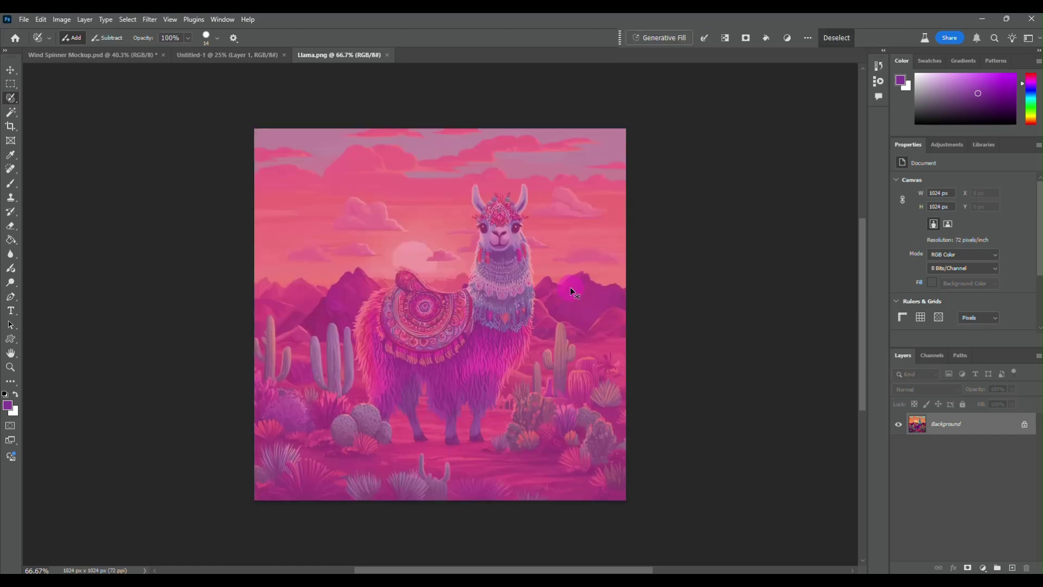
{"action": "left_click", "coordinate": [10, 71]}
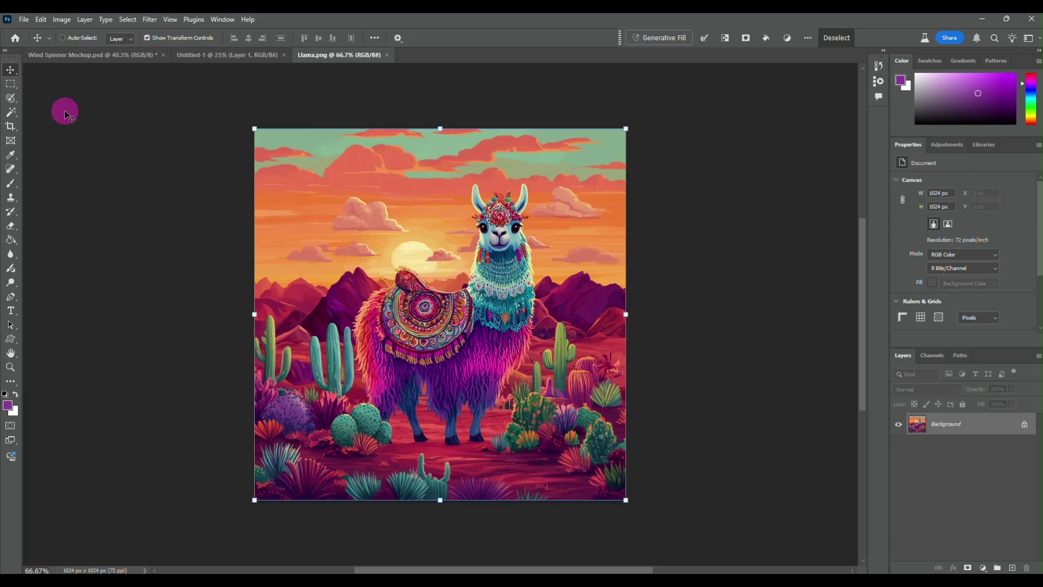
{"action": "left_click", "coordinate": [232, 57]}
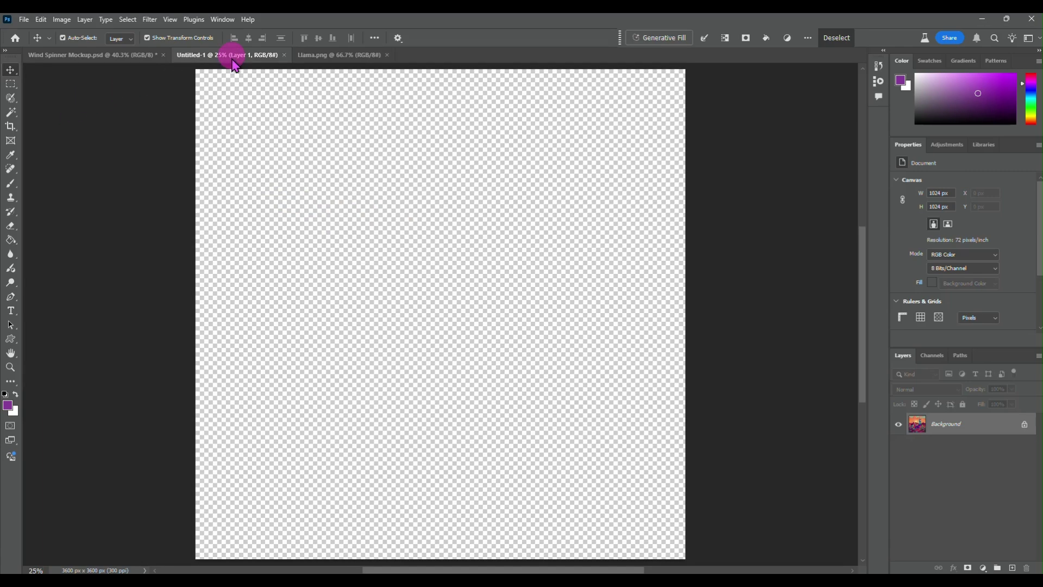
{"action": "key", "text": "ctrl+v"}
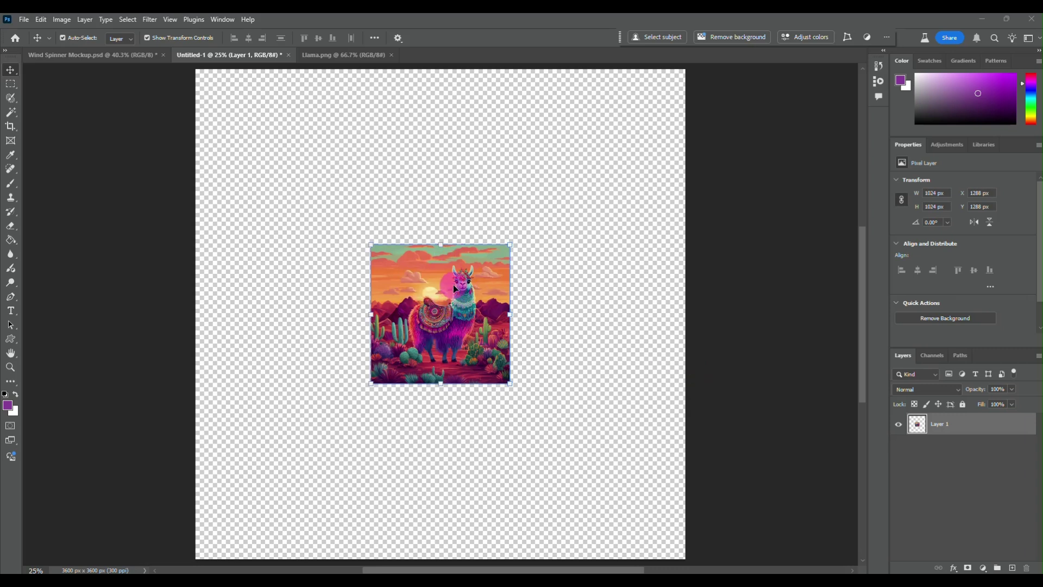
Step: Scale the llama layer from 1024 px to 1984 px square, centred on the 3600 px canvas
{"action": "left_click_drag", "start_coordinate": [370, 244], "coordinate": [276, 203]}
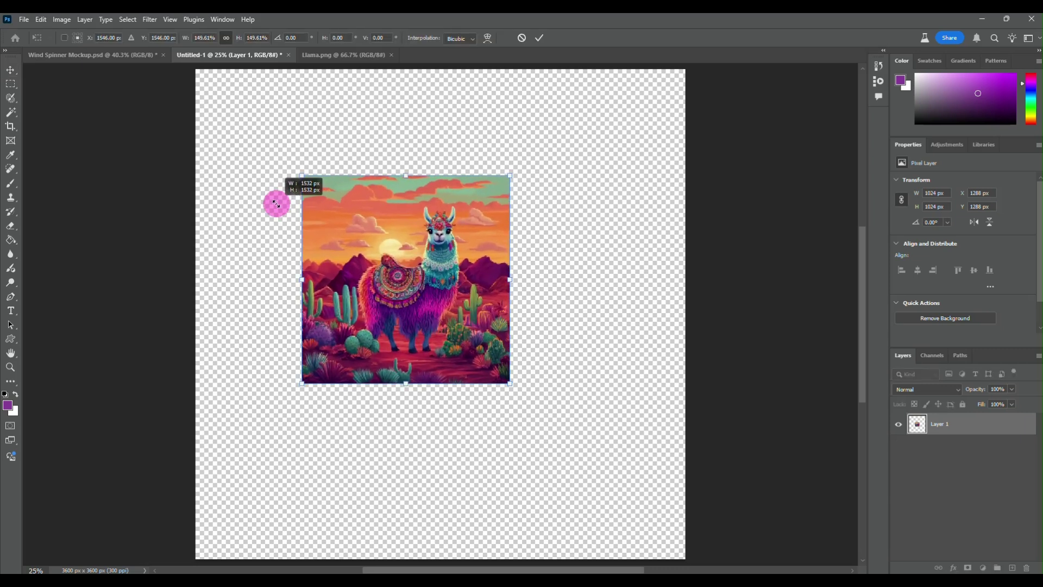
{"action": "left_click_drag", "start_coordinate": [511, 386], "coordinate": [567, 452]}
{"action": "left_click_drag", "start_coordinate": [469, 370], "coordinate": [472, 373]}
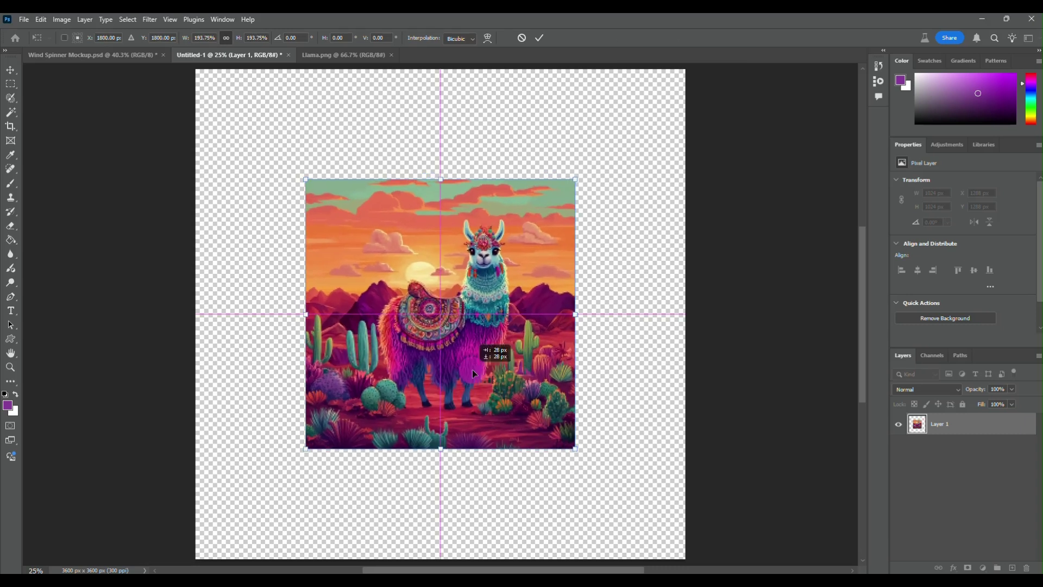
{"action": "left_click", "coordinate": [960, 429]}
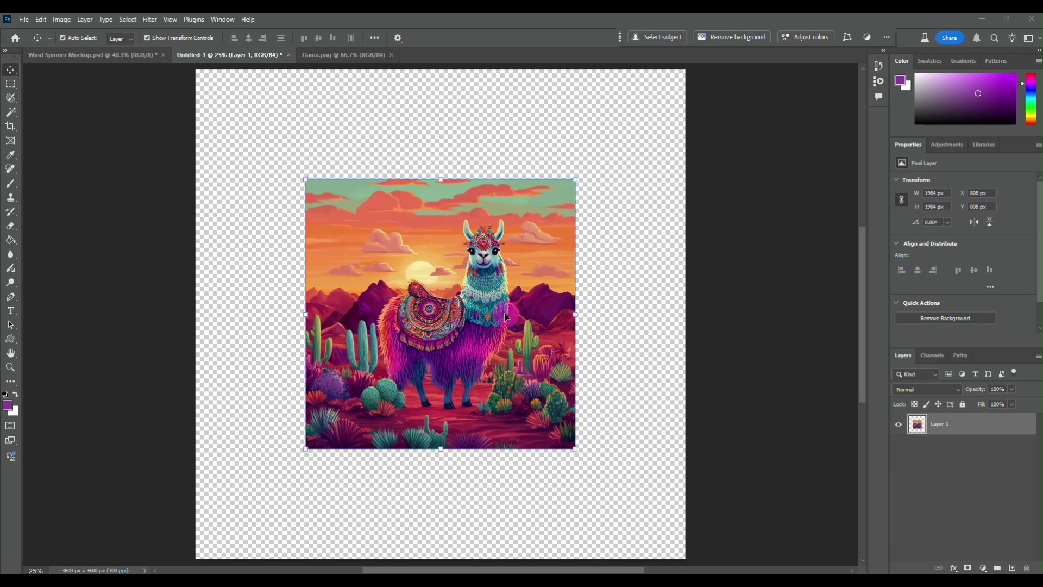
{"action": "left_click", "coordinate": [675, 365]}
{"action": "left_click", "coordinate": [883, 440]}
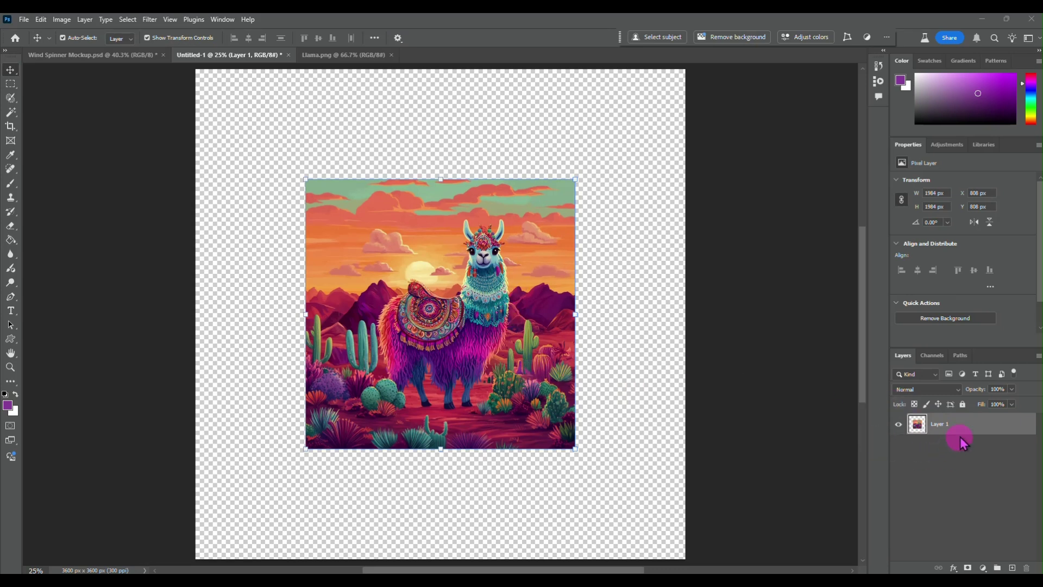
{"action": "left_click", "coordinate": [974, 428]}
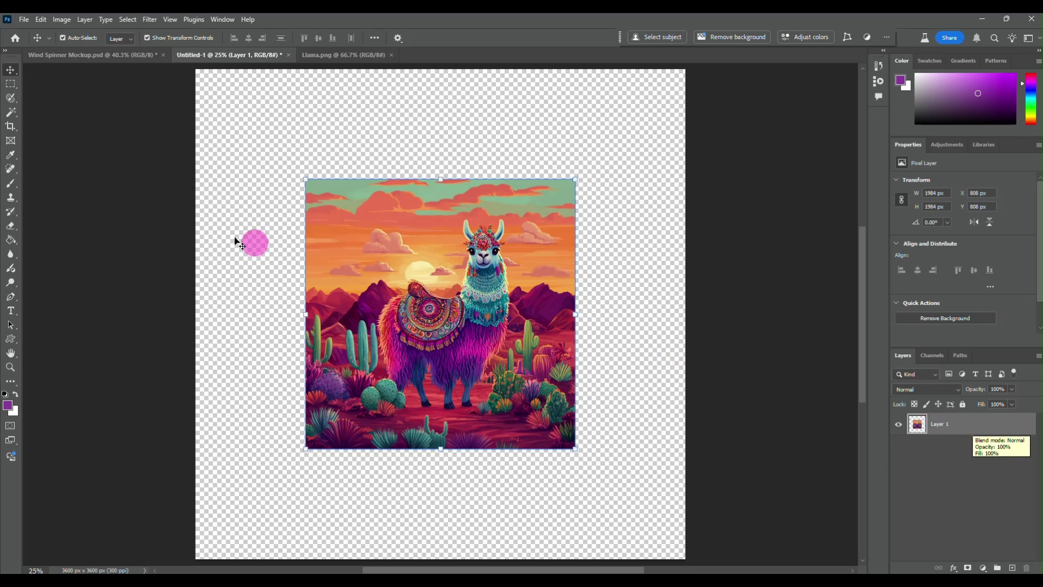
Step: Magic Wand-select the transparent area around the llama and run Generative Fill with an empty prompt
{"action": "left_click", "coordinate": [12, 115]}
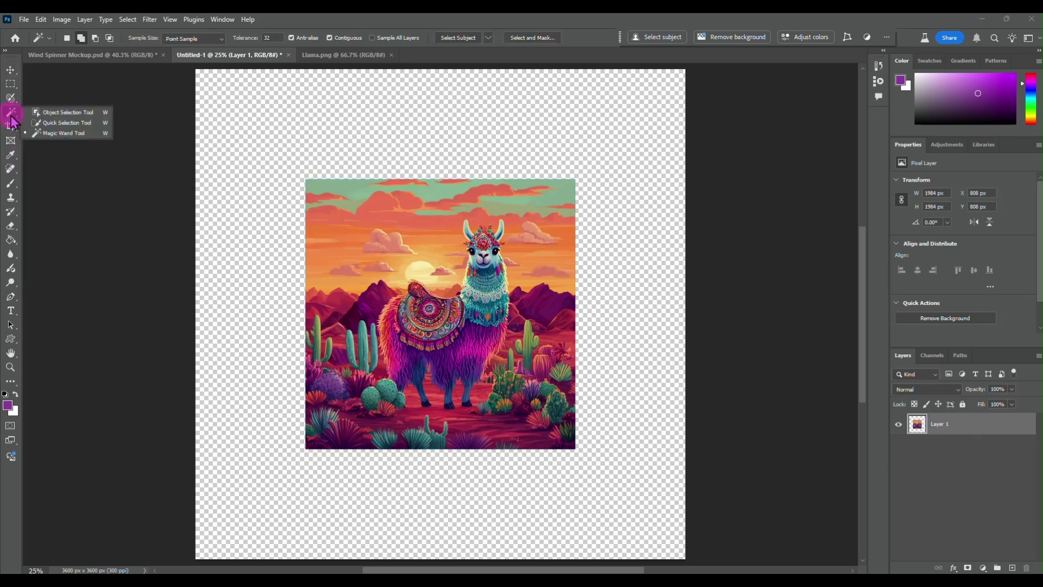
{"action": "left_click", "coordinate": [251, 140]}
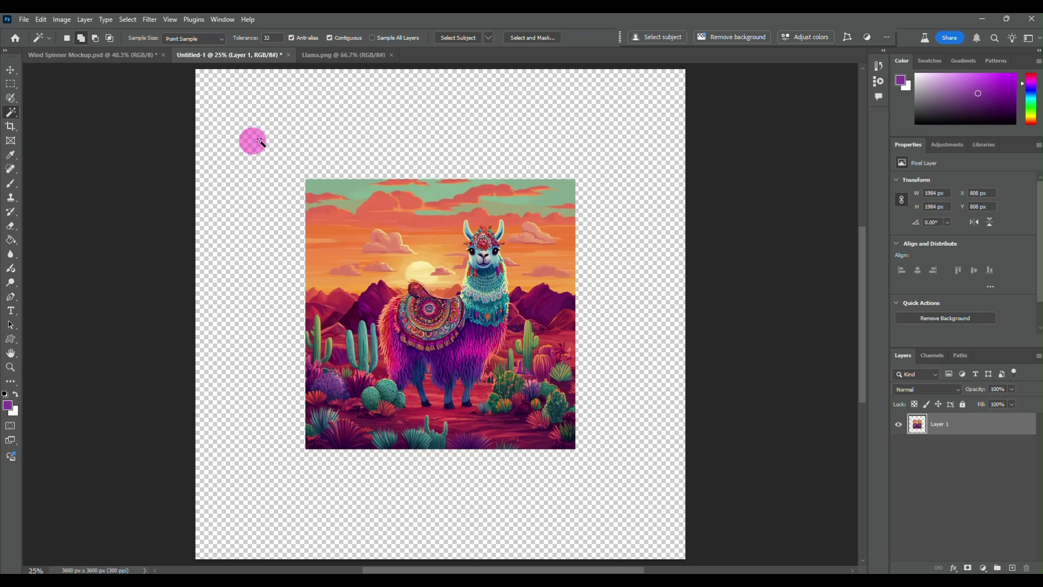
{"action": "left_click", "coordinate": [522, 142]}
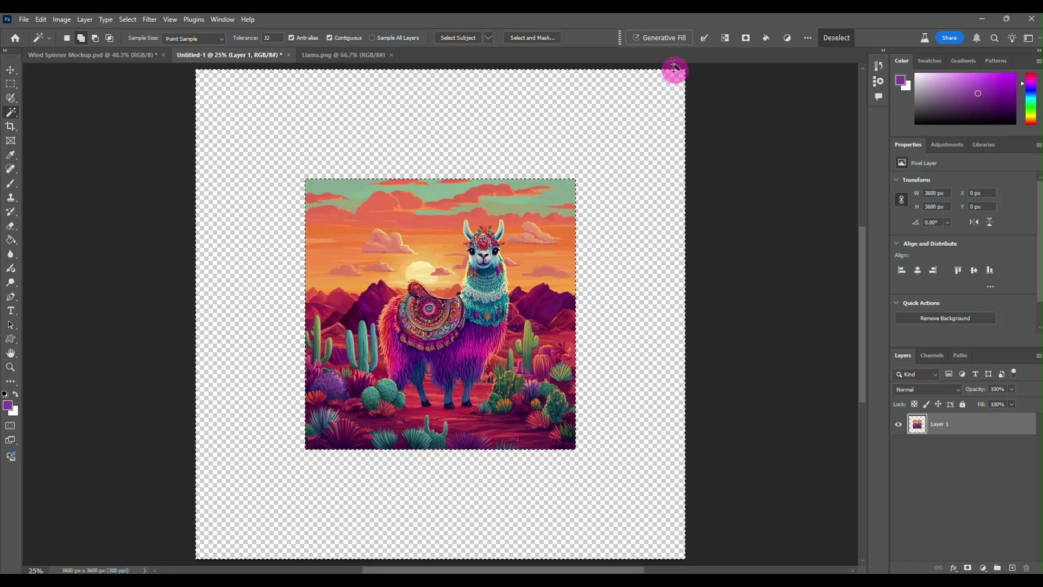
{"action": "left_click_drag", "start_coordinate": [621, 38], "coordinate": [530, 124]}
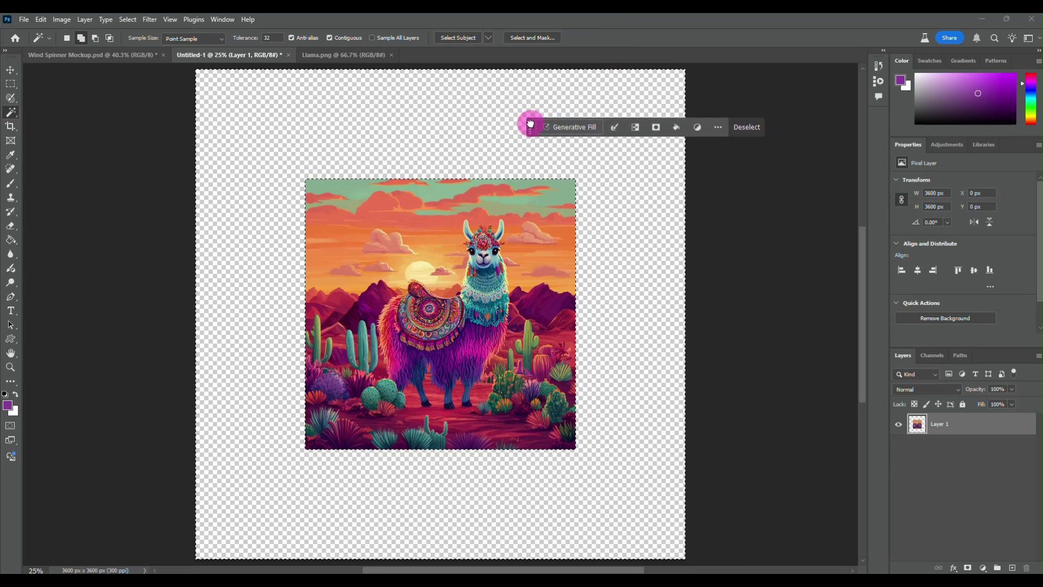
{"action": "left_click", "coordinate": [576, 127]}
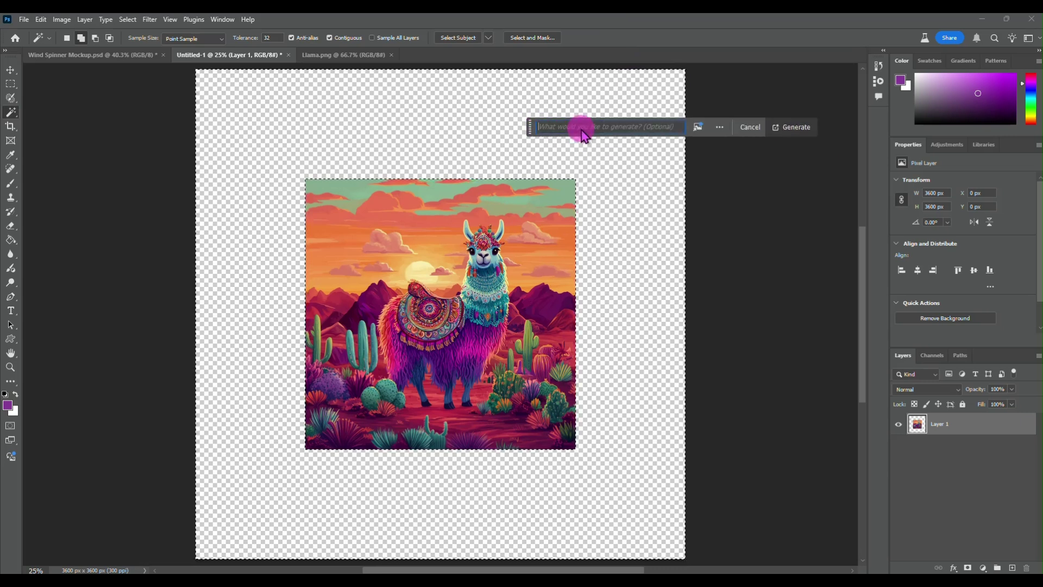
{"action": "left_click", "coordinate": [796, 128]}
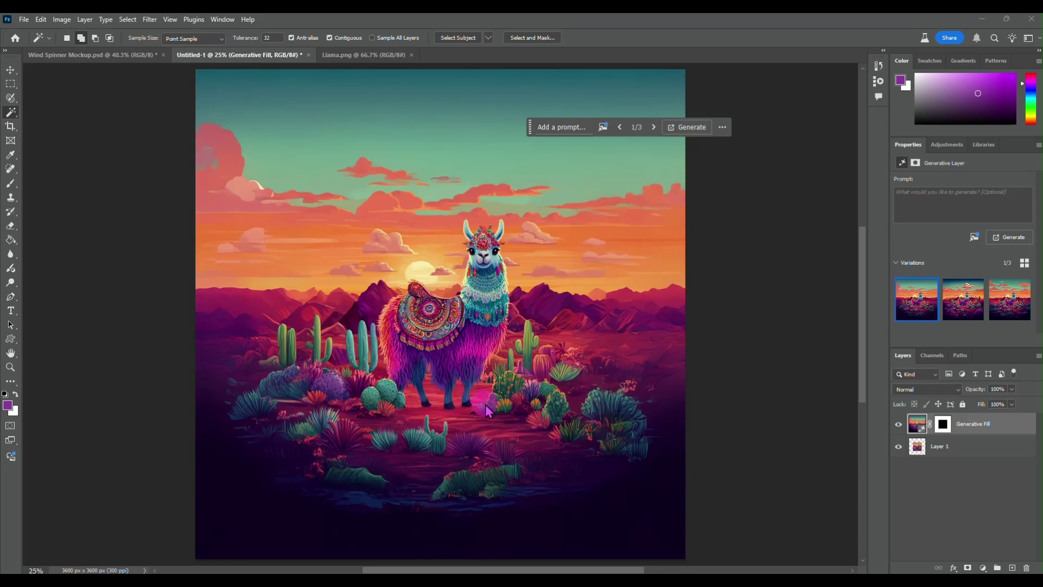
Step: Compare the generated fill variations and keep the second one
{"action": "left_click", "coordinate": [964, 307]}
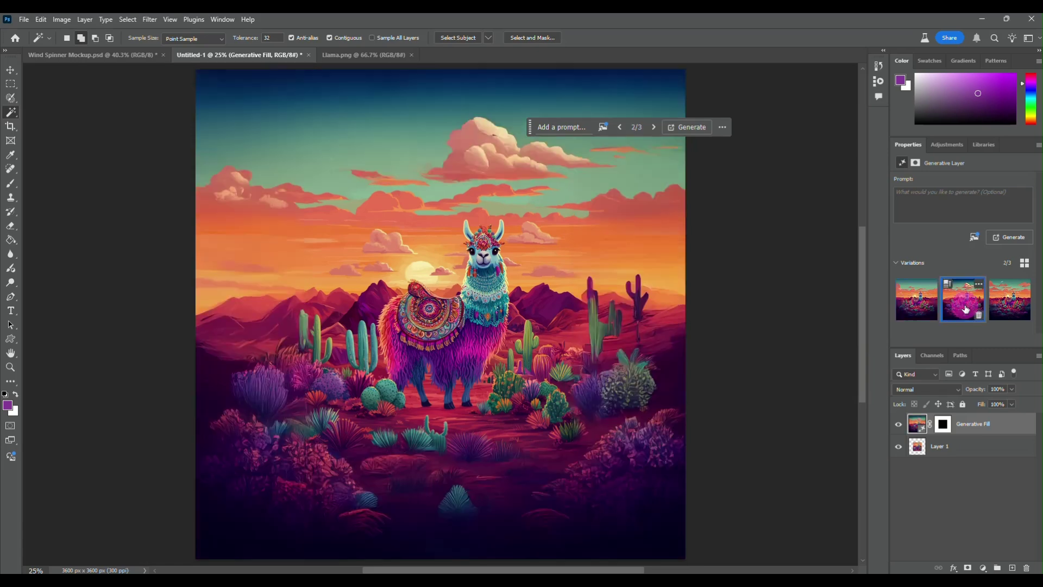
{"action": "left_click", "coordinate": [1004, 311]}
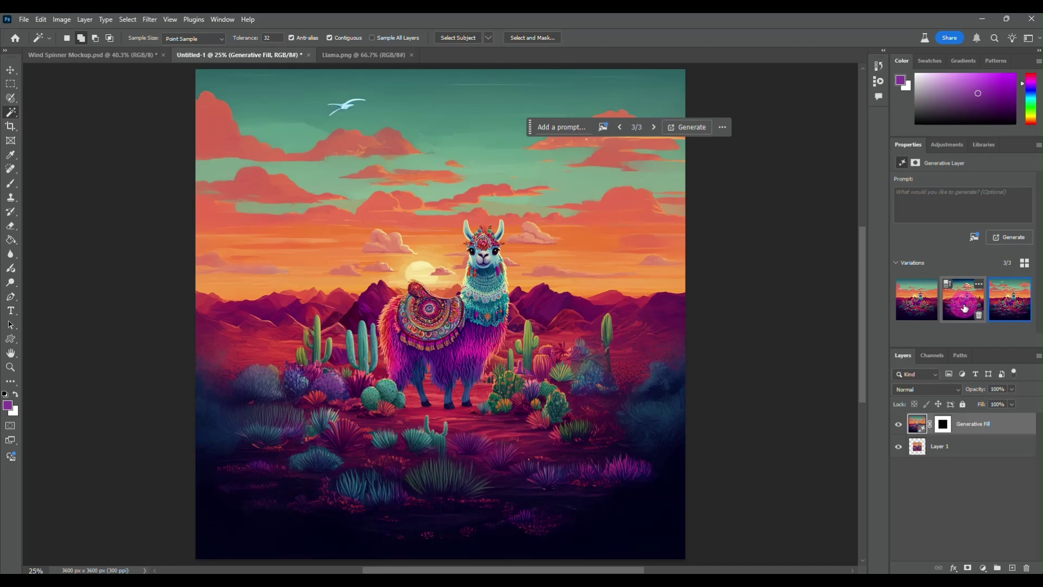
{"action": "left_click", "coordinate": [965, 309]}
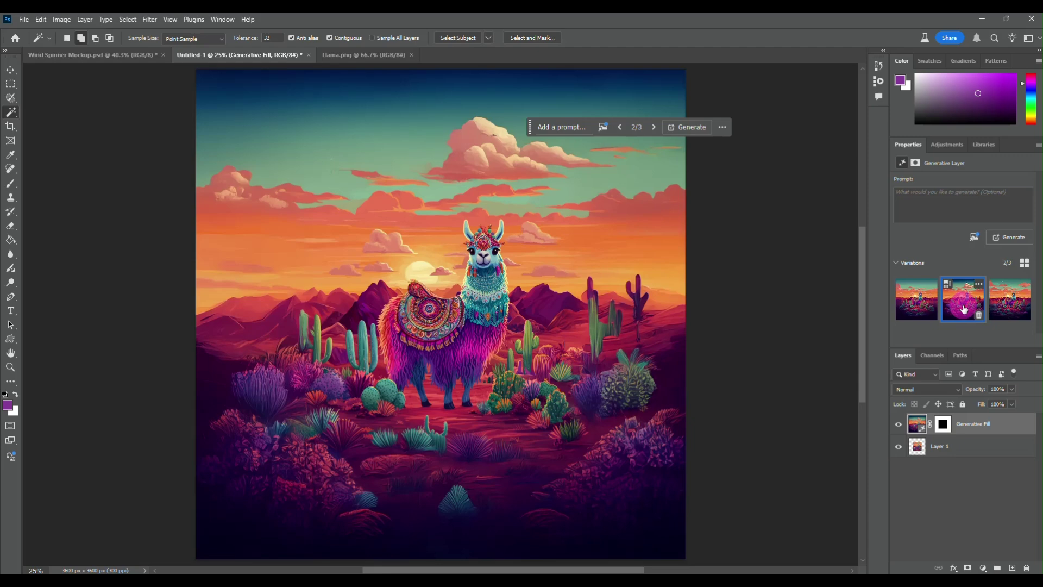
Step: Merge the Generative Fill layer down into Layer 1 and return to Wind Spinner Mockup.psd
{"action": "right_click", "coordinate": [971, 423]}
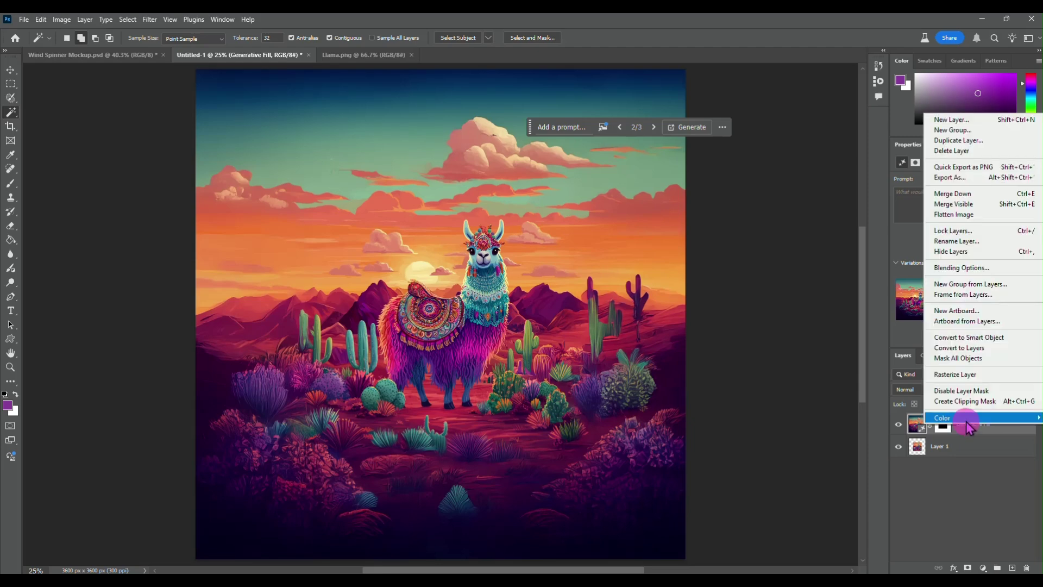
{"action": "left_click", "coordinate": [957, 195]}
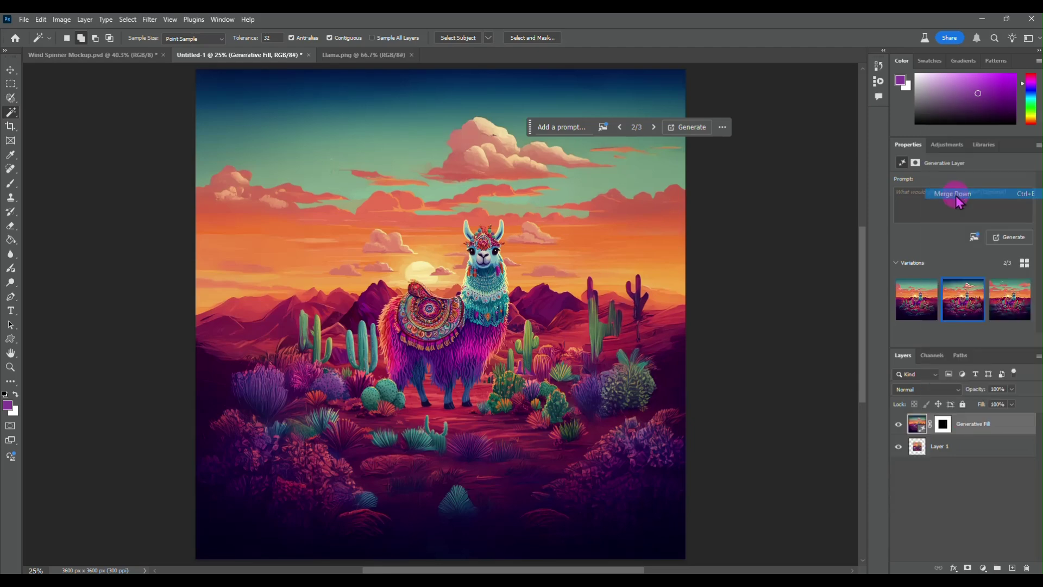
{"action": "left_click", "coordinate": [948, 426]}
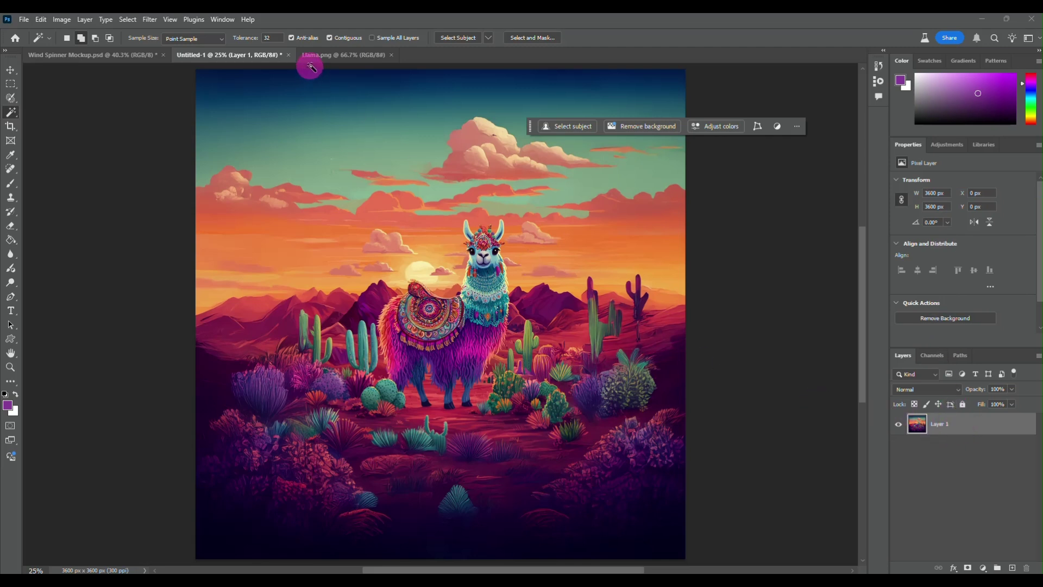
{"action": "left_click", "coordinate": [129, 57]}
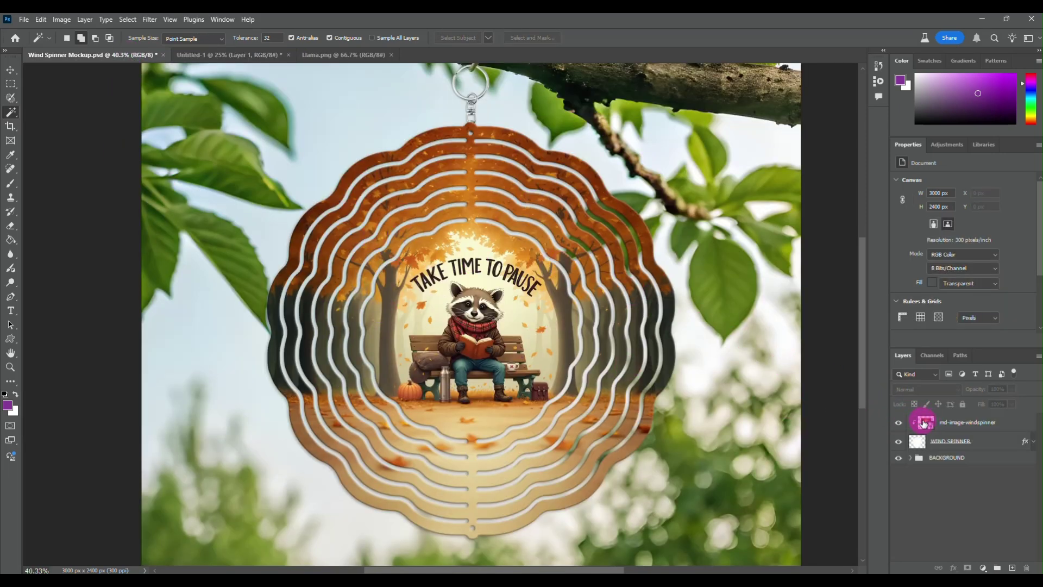
Step: Open the wind spinner smart object, paste in the llama artwork, and delete the raccoon Layer 2
{"action": "double_click", "coordinate": [928, 423]}
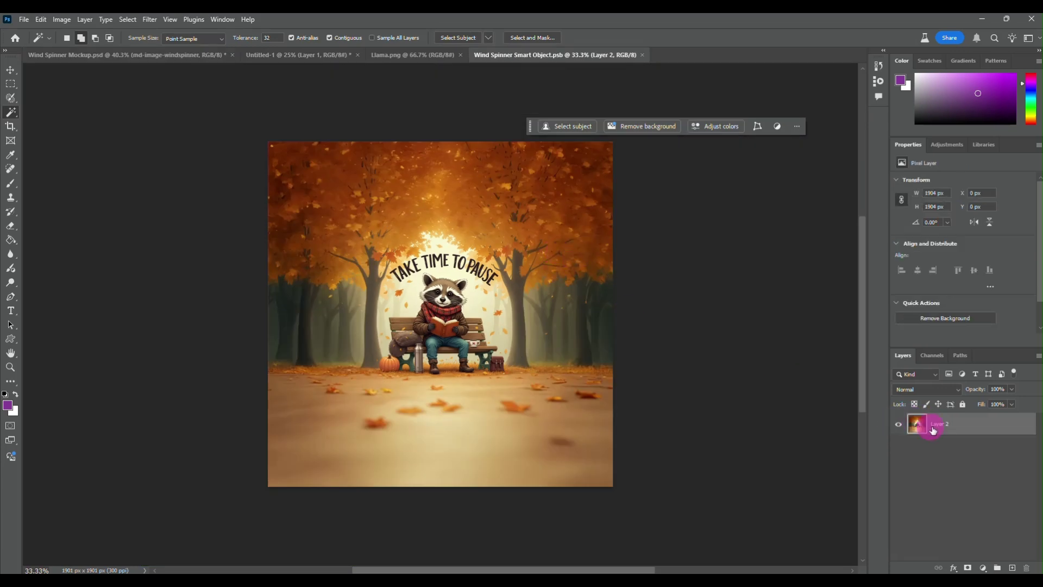
{"action": "left_click", "coordinate": [330, 56]}
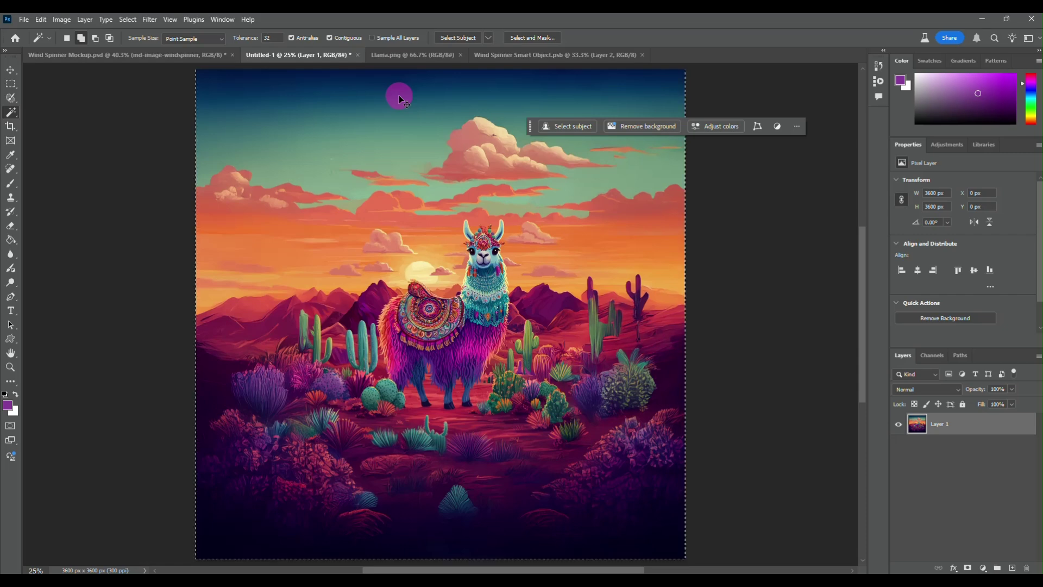
{"action": "key", "text": "ctrl+a"}
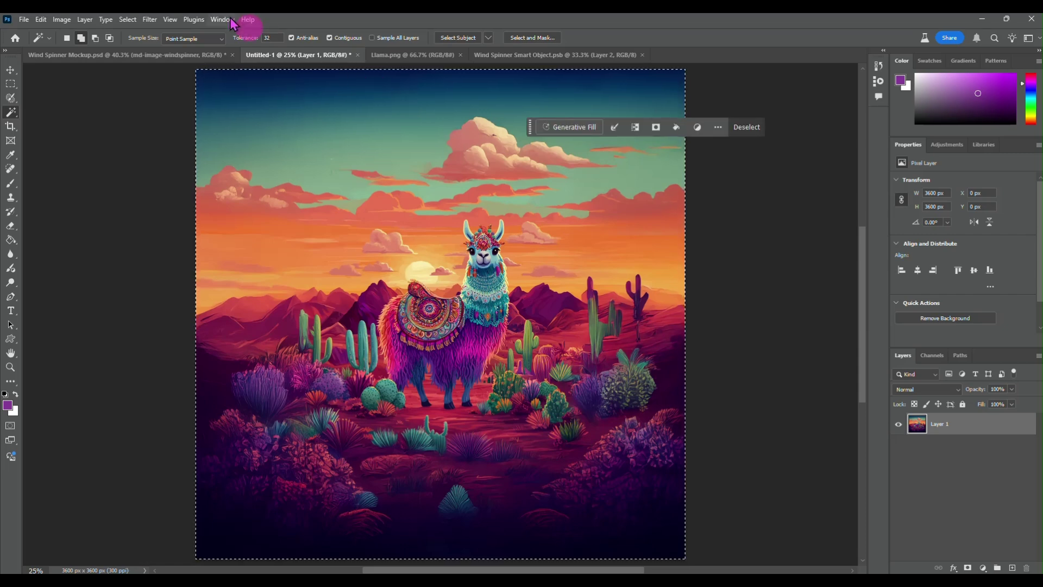
{"action": "left_click", "coordinate": [174, 54]}
{"action": "left_click", "coordinate": [514, 59]}
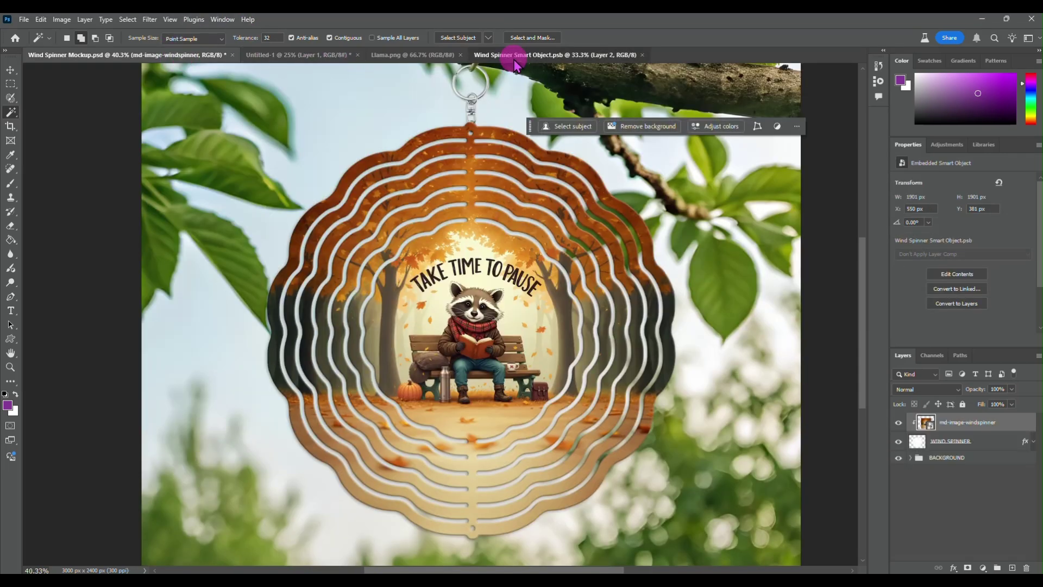
{"action": "key", "text": "ctrl+v"}
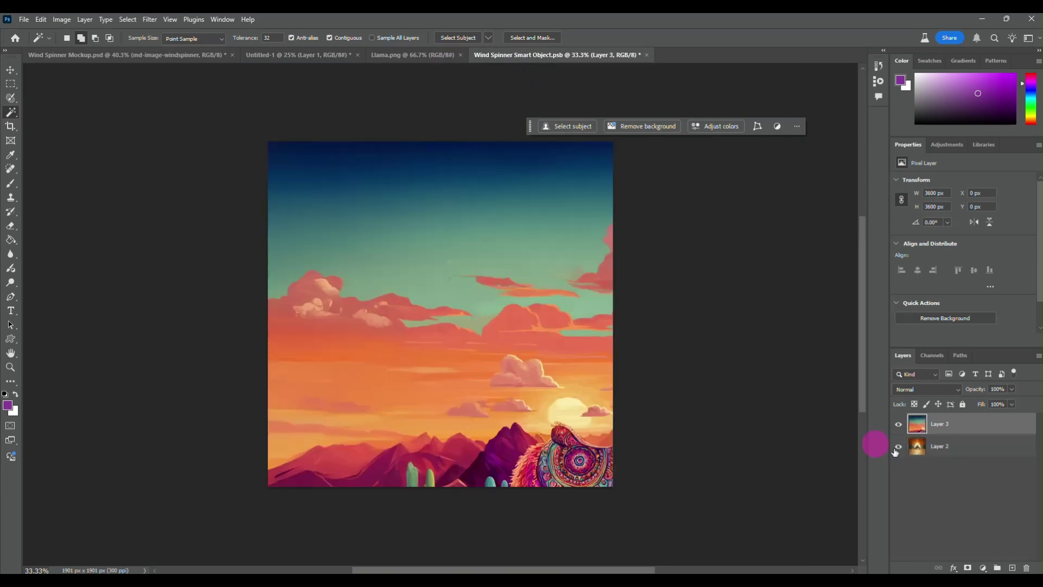
{"action": "left_click", "coordinate": [958, 456]}
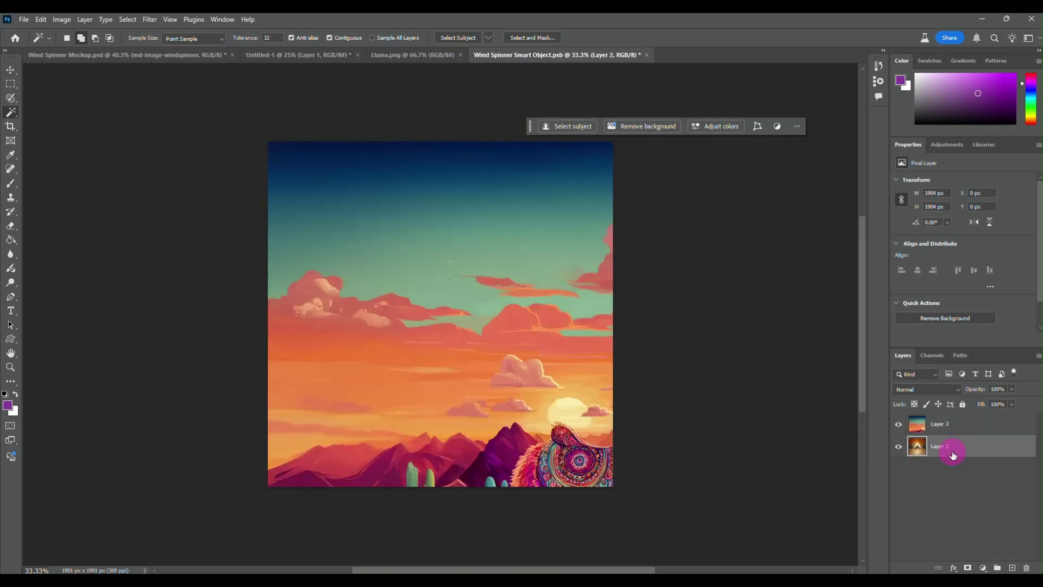
{"action": "key", "text": "Delete"}
Step: Free Transform the llama Layer 3 to fill the 1901 × 1901 px smart object canvas
{"action": "left_click", "coordinate": [11, 72]}
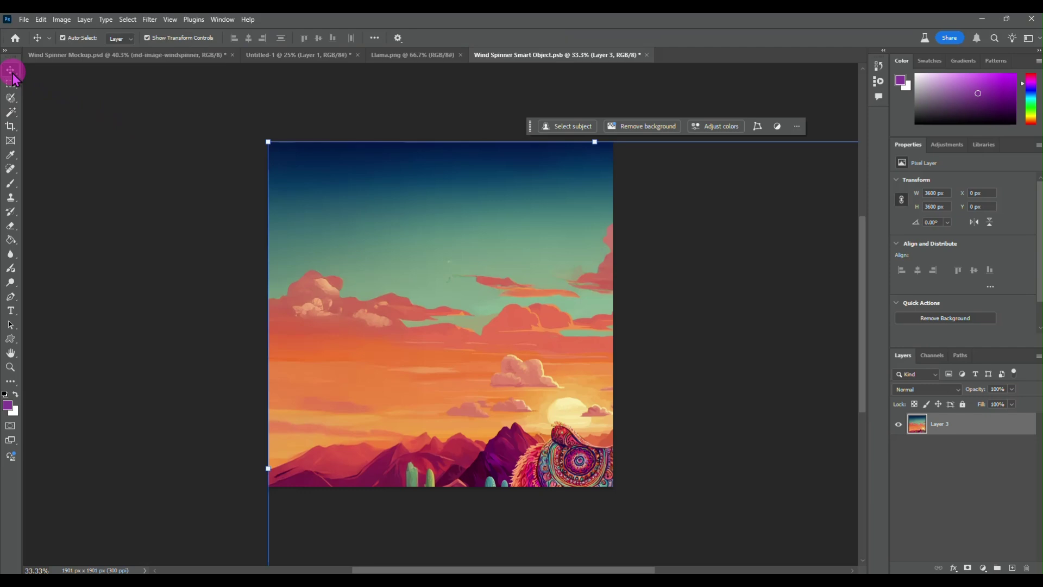
{"action": "left_click_drag", "start_coordinate": [270, 139], "coordinate": [596, 410]}
{"action": "left_click_drag", "start_coordinate": [705, 517], "coordinate": [393, 211]}
{"action": "left_click_drag", "start_coordinate": [613, 484], "coordinate": [612, 487]}
{"action": "left_click", "coordinate": [912, 484]}
{"action": "left_click", "coordinate": [944, 426]}
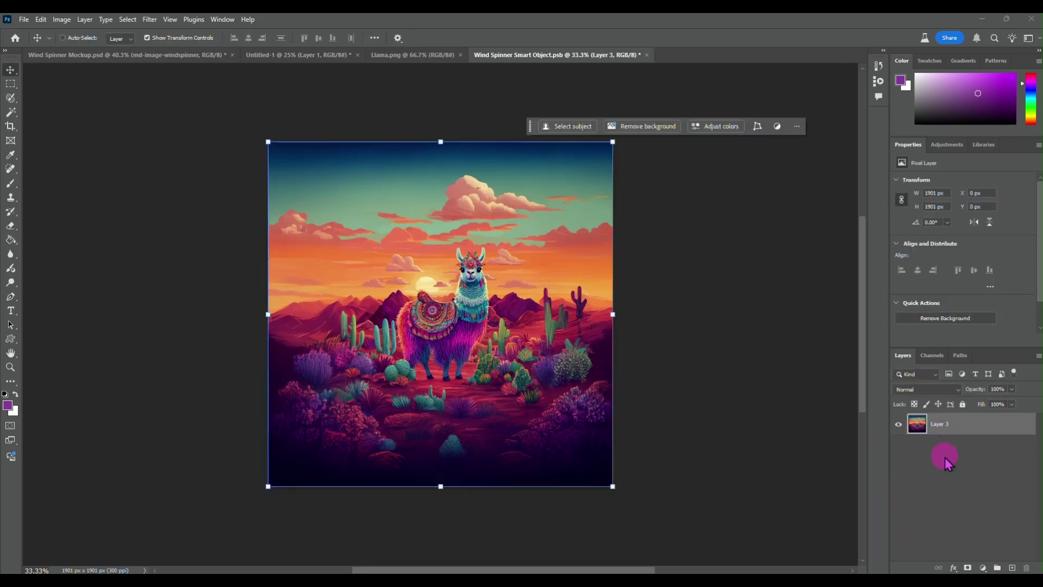
Step: Save the smart object and confirm the mockup spinner now shows the desert llama design
{"action": "key", "text": "ctrl+s"}
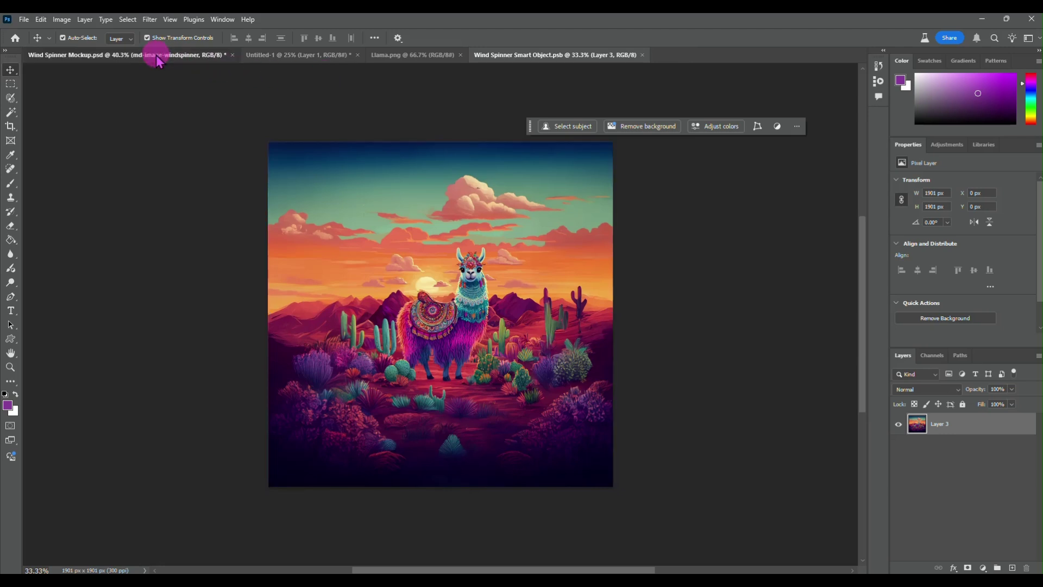
{"action": "left_click", "coordinate": [156, 54]}
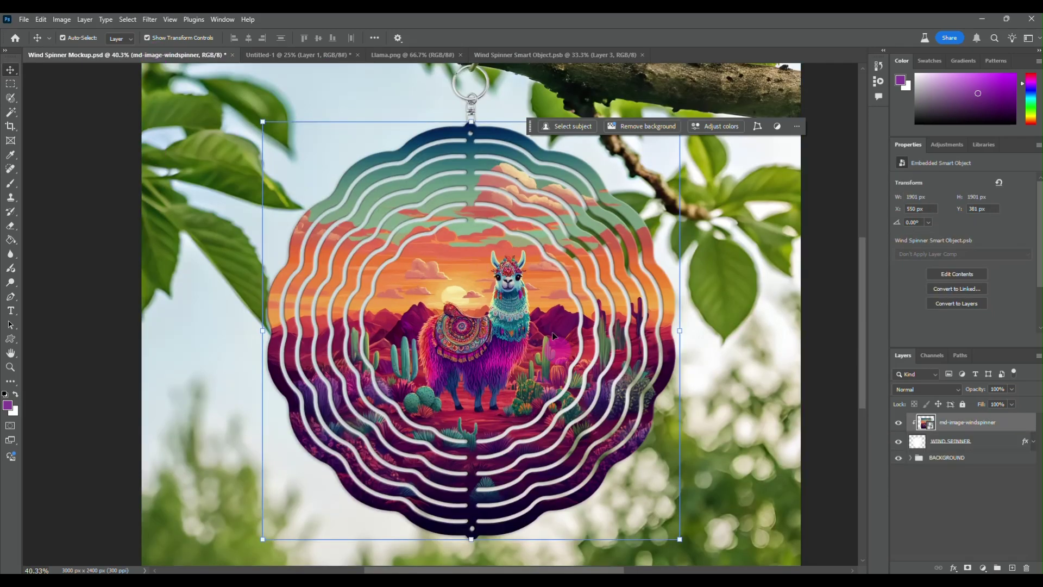
{"action": "left_click", "coordinate": [947, 500]}
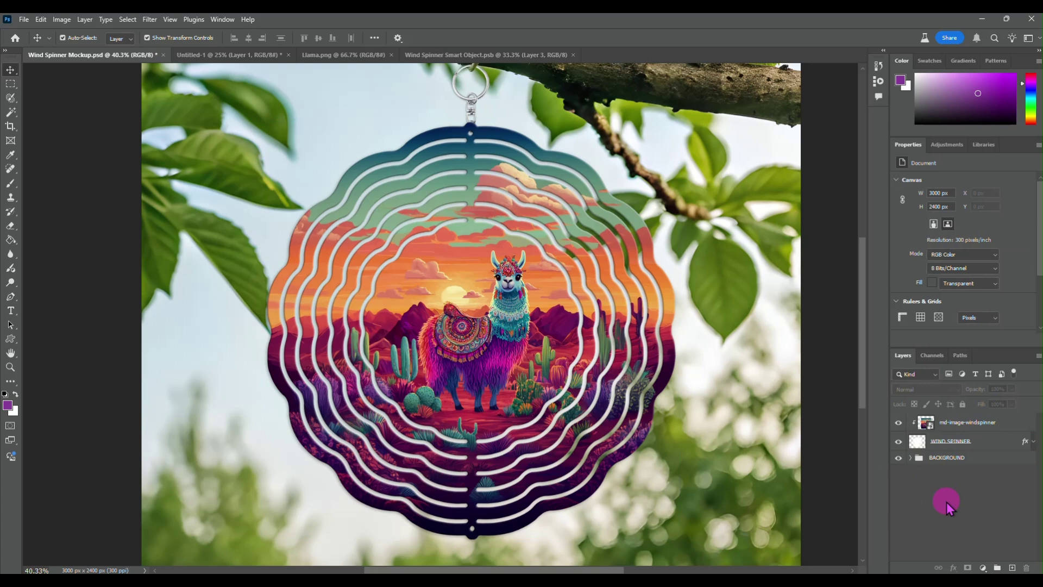
{"action": "left_click", "coordinate": [519, 290]}
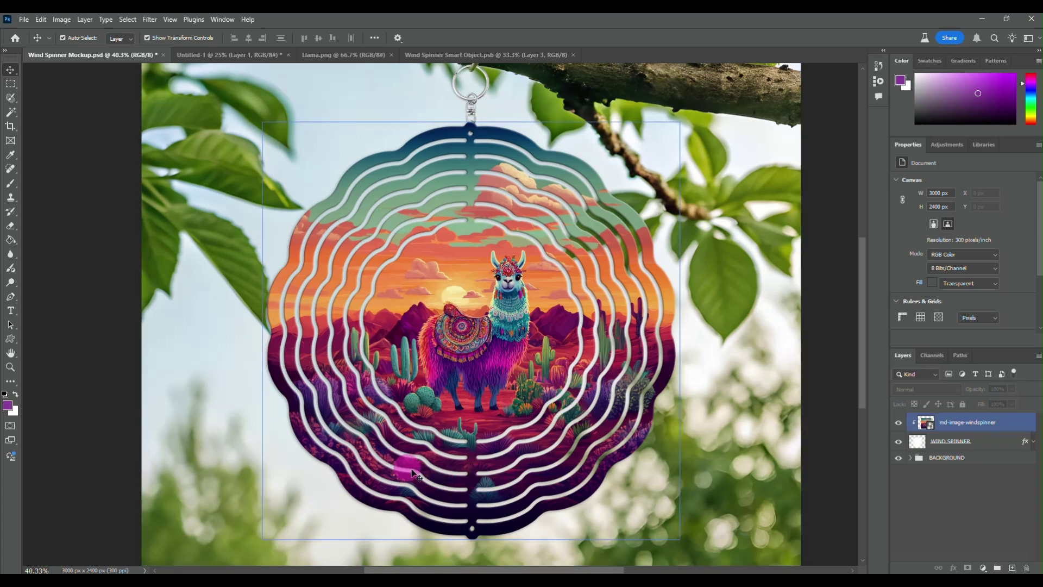
{"action": "left_click", "coordinate": [407, 197]}
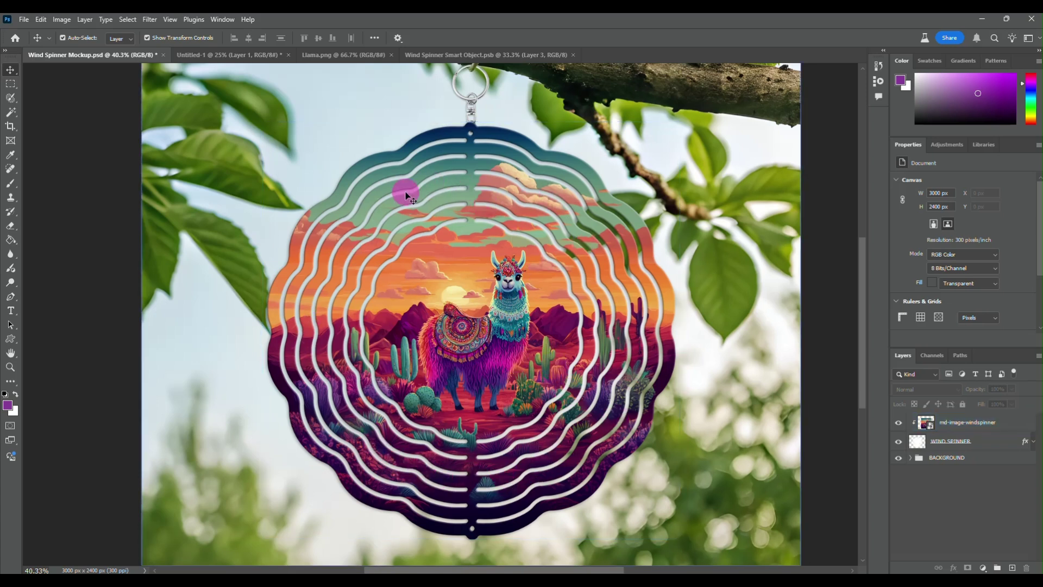
{"action": "left_click", "coordinate": [407, 197]}
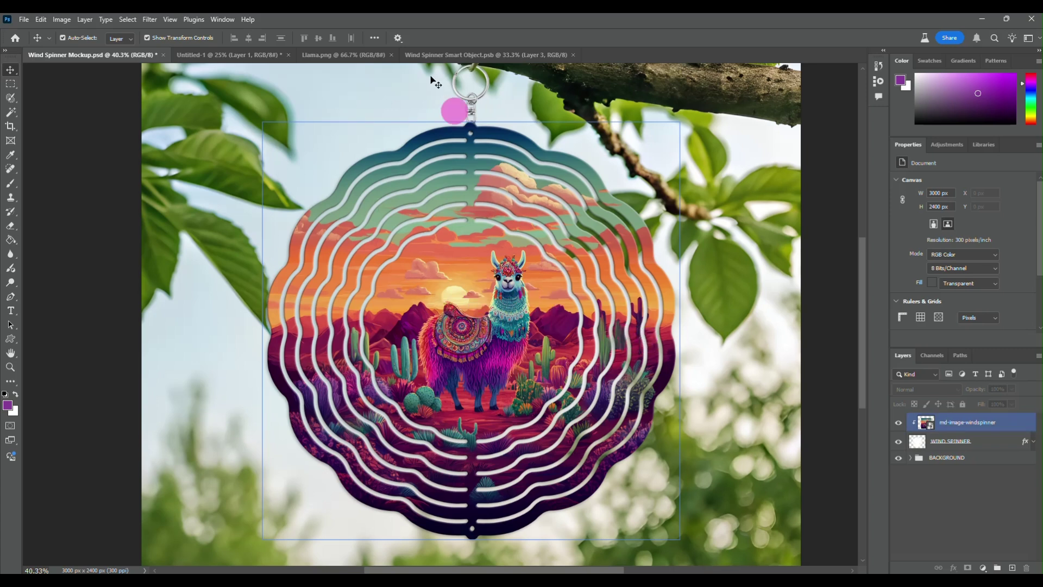
Step: Close the Llama.png and smart object documents to return to the llama artwork
{"action": "left_click", "coordinate": [350, 54]}
{"action": "left_click", "coordinate": [274, 54]}
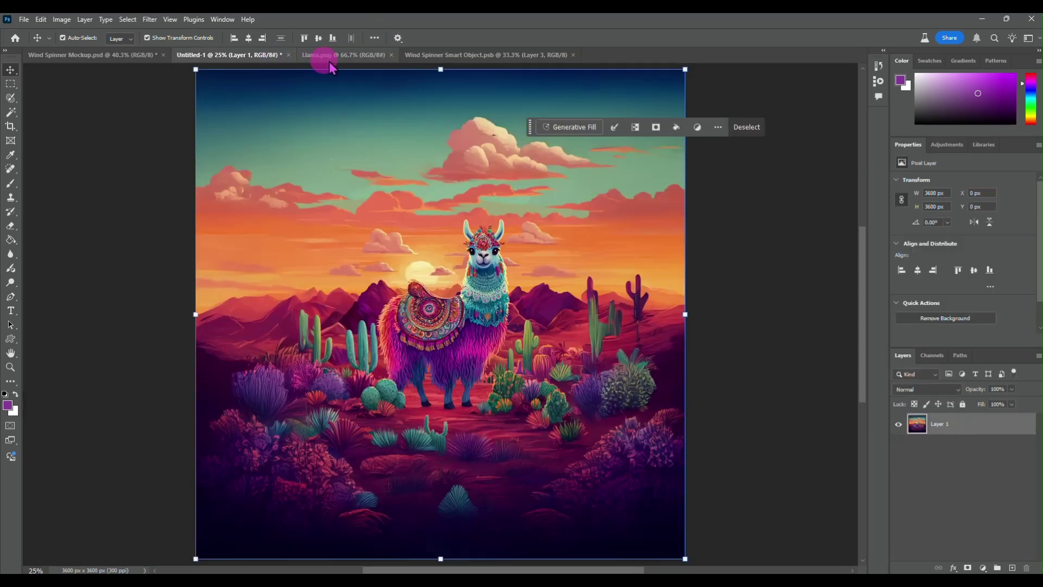
{"action": "left_click", "coordinate": [391, 55]}
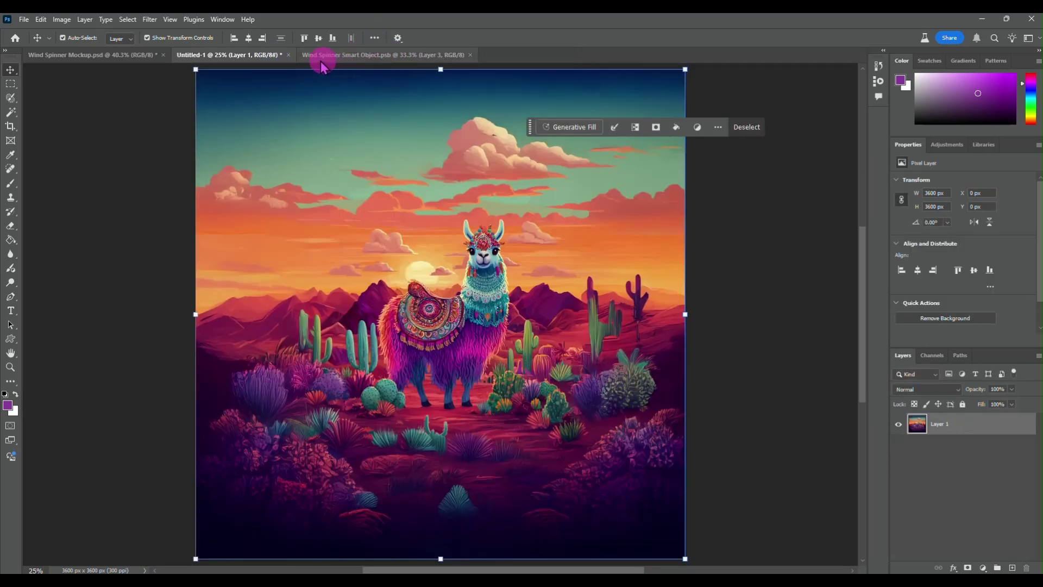
{"action": "left_click", "coordinate": [470, 55]}
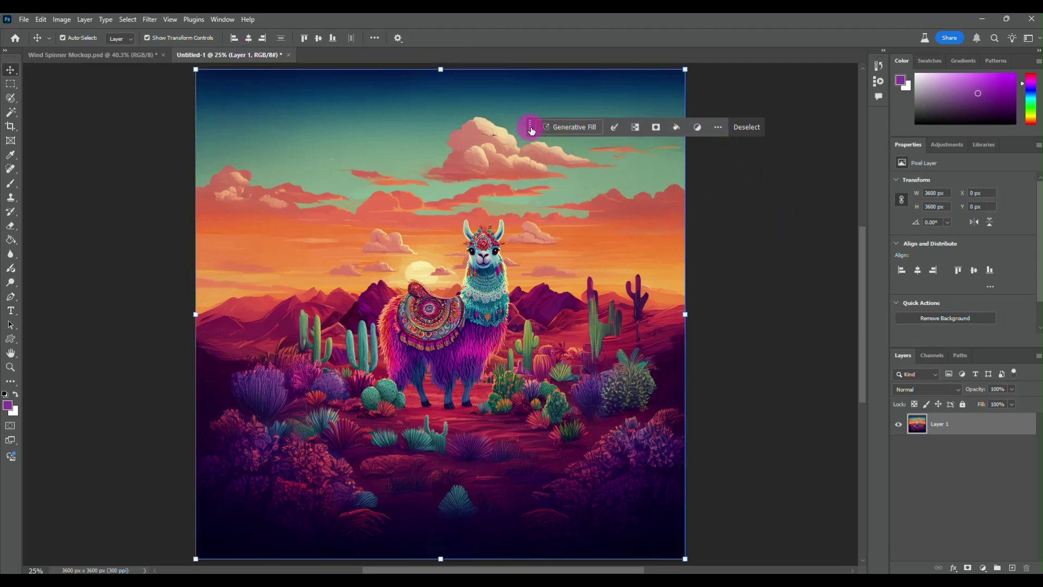
Step: Confirm in Image Size that the llama artwork is 3600 × 3600 px at 300 ppi
{"action": "left_click_drag", "start_coordinate": [531, 127], "coordinate": [650, 39]}
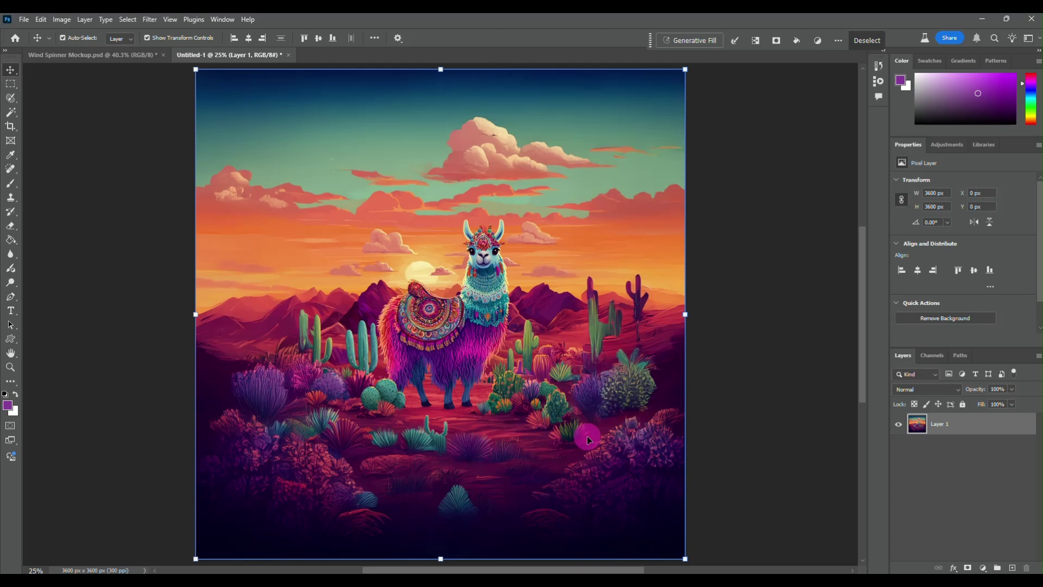
{"action": "left_click", "coordinate": [530, 332]}
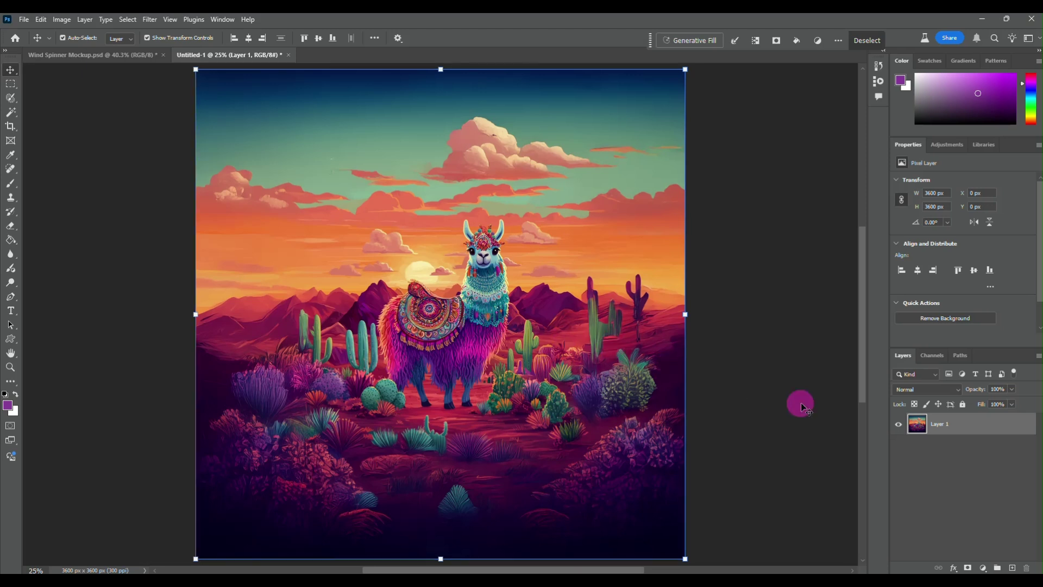
{"action": "left_click", "coordinate": [913, 495]}
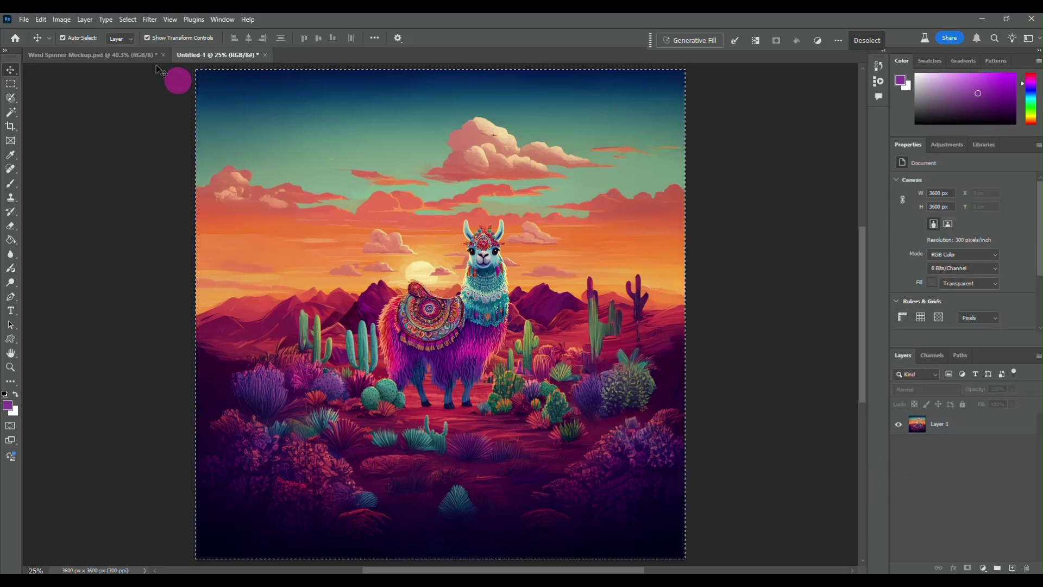
{"action": "left_click", "coordinate": [62, 21]}
{"action": "left_click", "coordinate": [87, 103]}
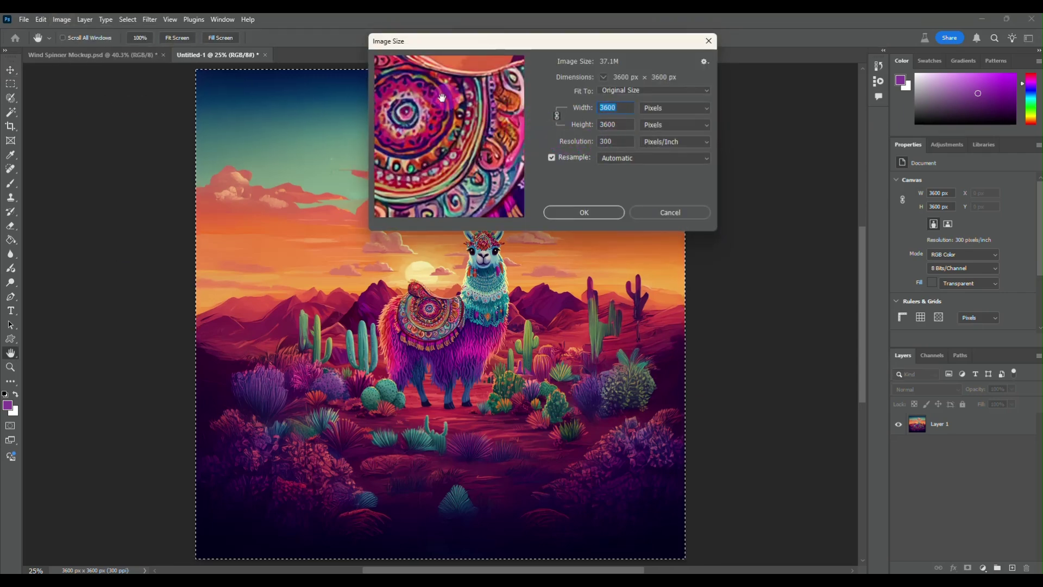
{"action": "left_click_drag", "start_coordinate": [445, 96], "coordinate": [442, 155]}
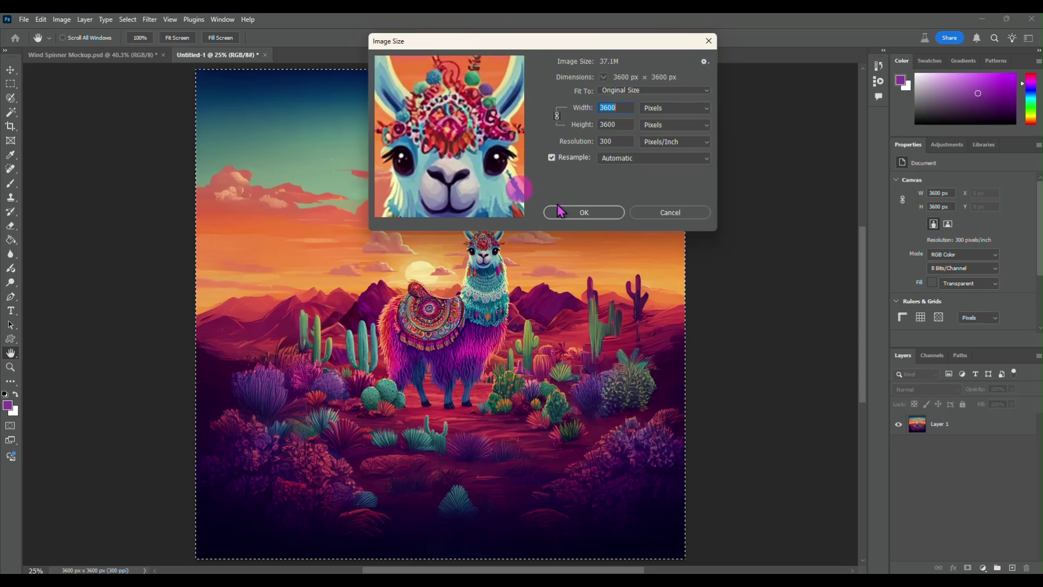
{"action": "left_click", "coordinate": [593, 212]}
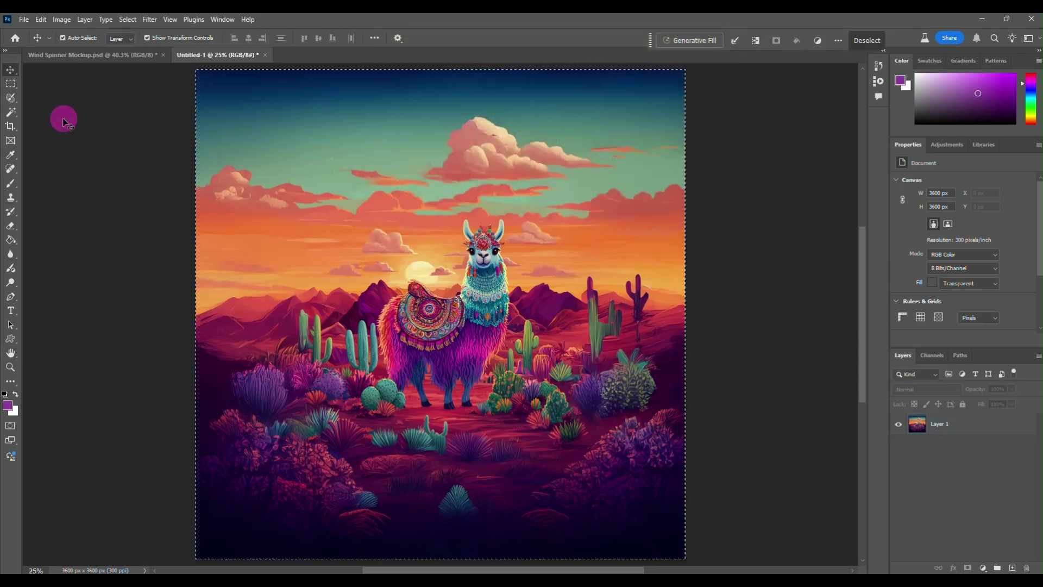
Step: Start saving a copy of the llama artwork with PNG as the file type
{"action": "left_click", "coordinate": [25, 21]}
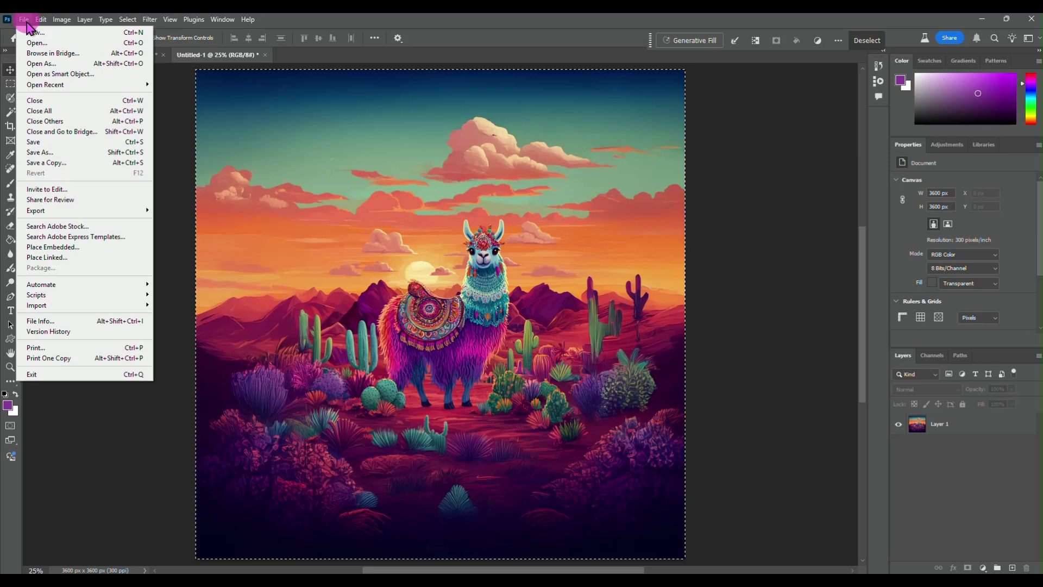
{"action": "left_click", "coordinate": [49, 163]}
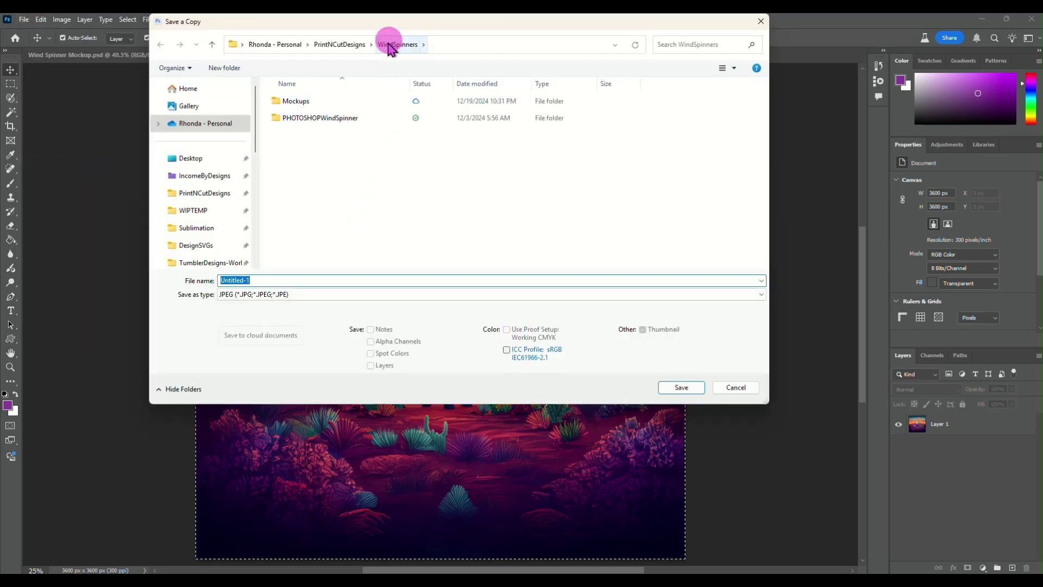
{"action": "left_click", "coordinate": [329, 296]}
{"action": "left_click", "coordinate": [331, 439]}
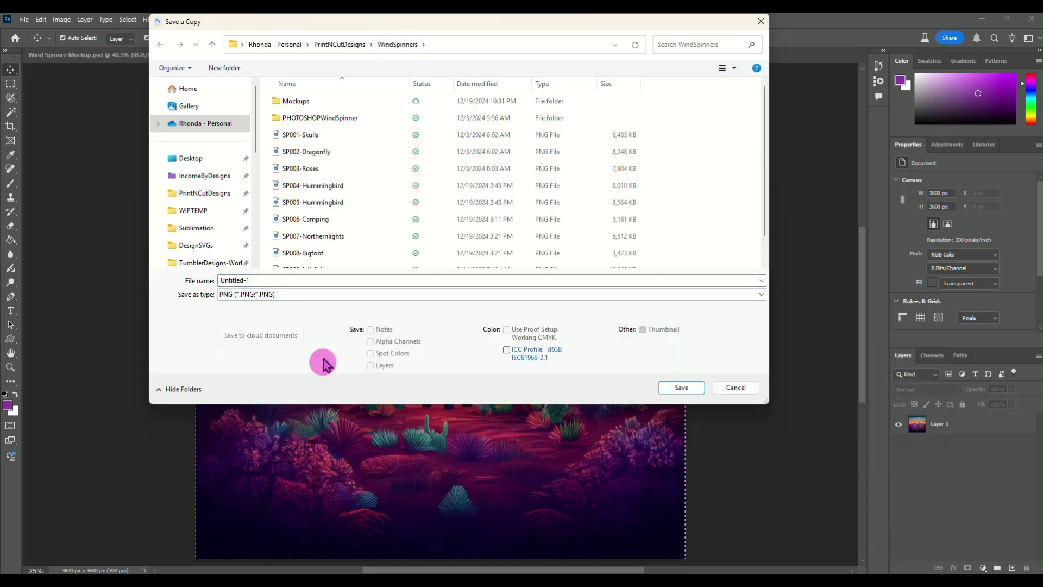
{"action": "scroll", "coordinate": [360, 179], "scroll_direction": "down", "scroll_amount": 2}
Step: Name the copy SP011-DesertLlama in the WindSpinners folder and save with default PNG options
{"action": "left_click", "coordinate": [320, 261]}
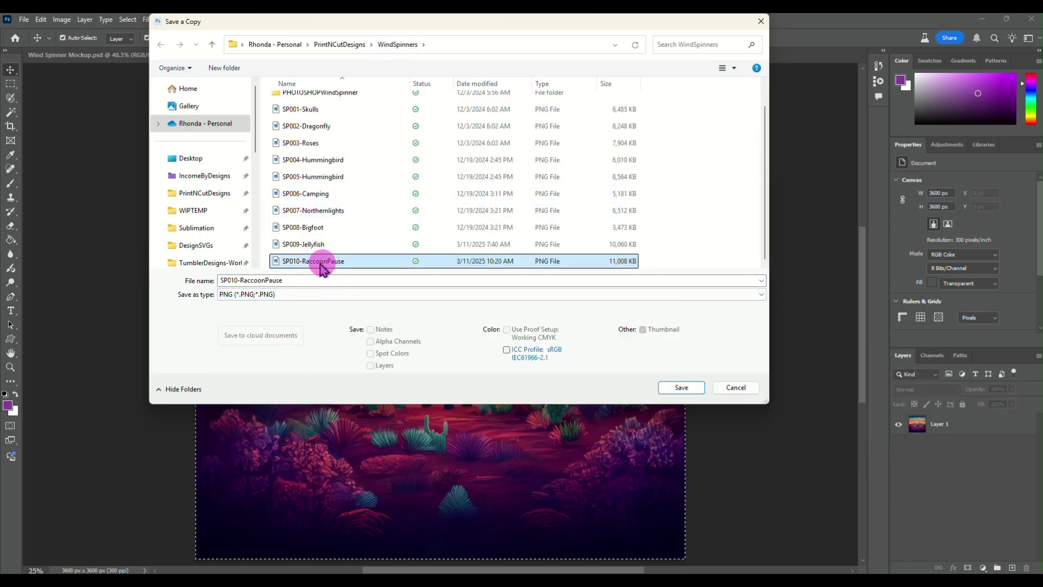
{"action": "left_click", "coordinate": [236, 280]}
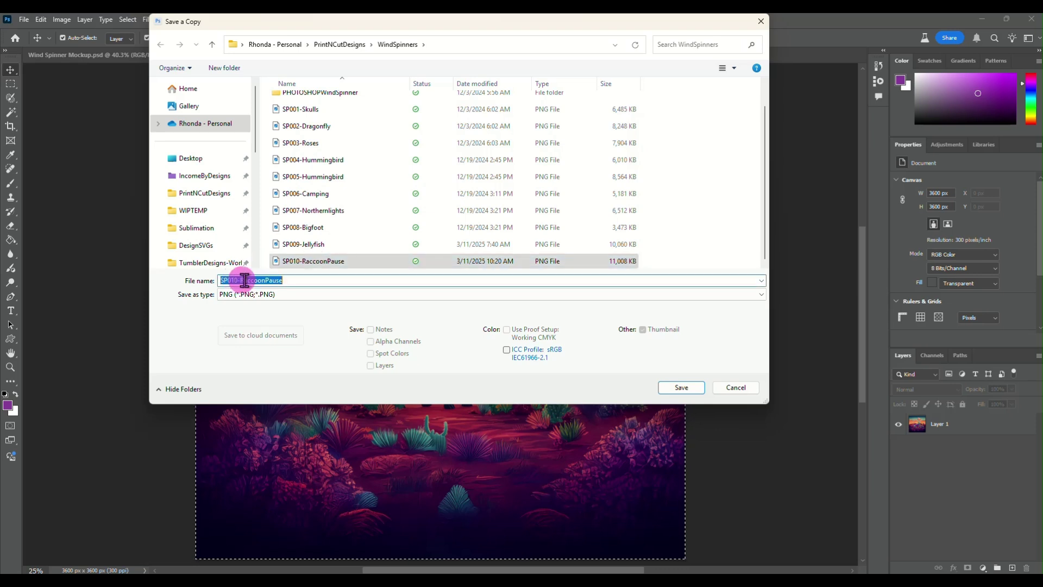
{"action": "left_click", "coordinate": [312, 280]}
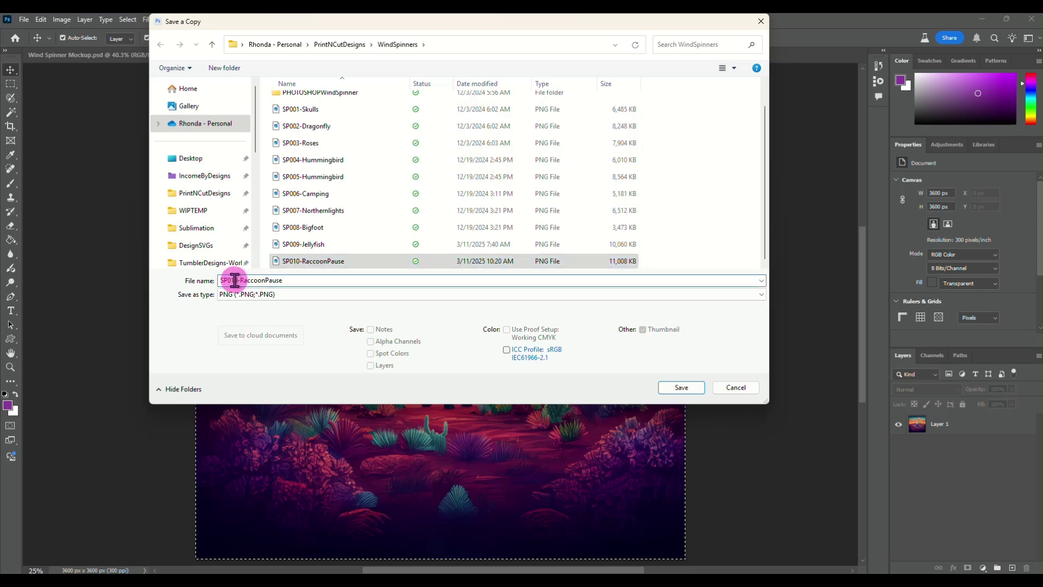
{"action": "left_click_drag", "start_coordinate": [235, 281], "coordinate": [331, 283]}
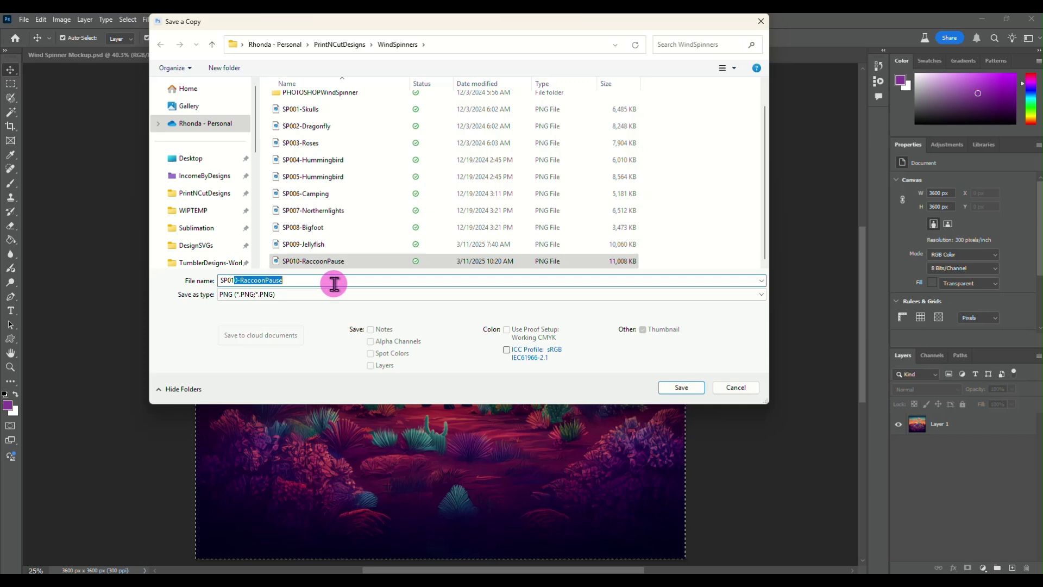
{"action": "type", "text": "11-DesertLlama"}
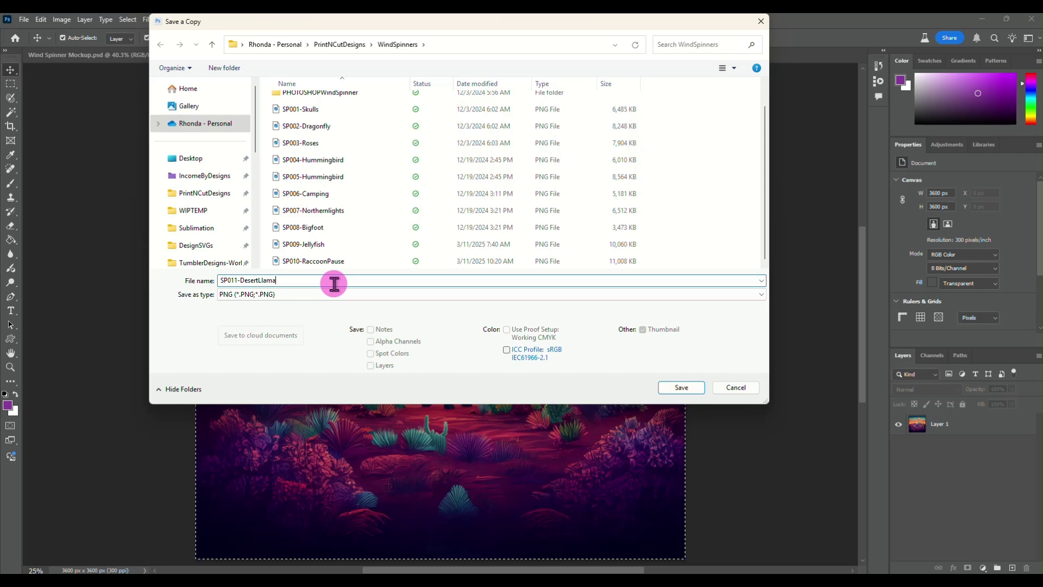
{"action": "key", "text": "Return"}
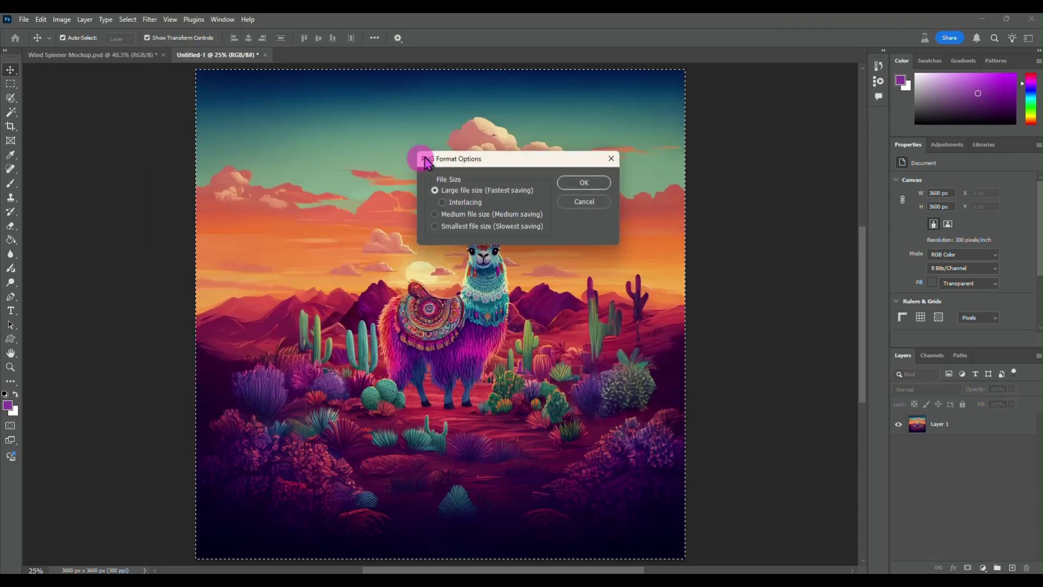
{"action": "left_click", "coordinate": [585, 182]}
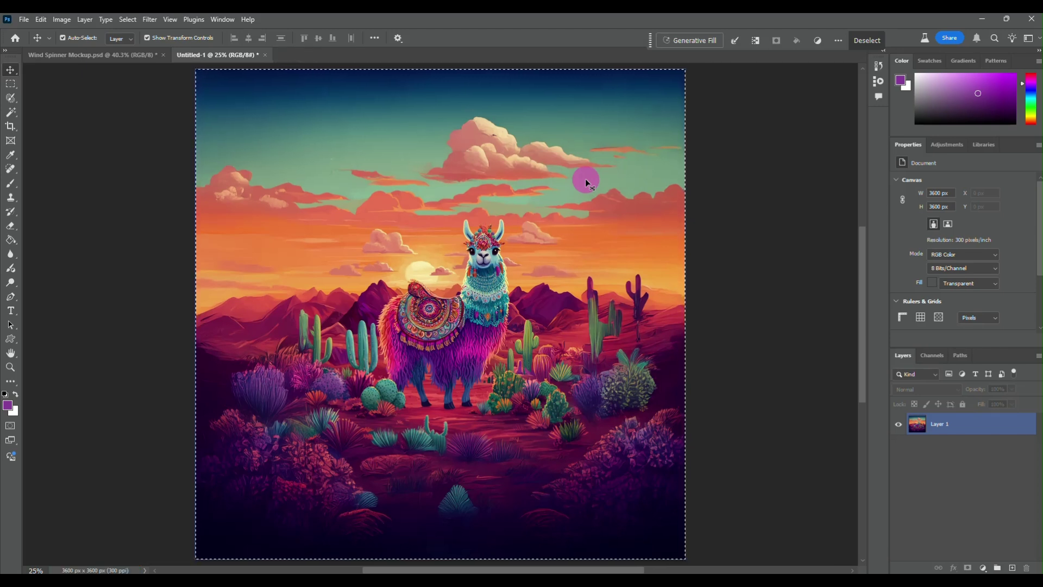
{"action": "left_click", "coordinate": [436, 566]}
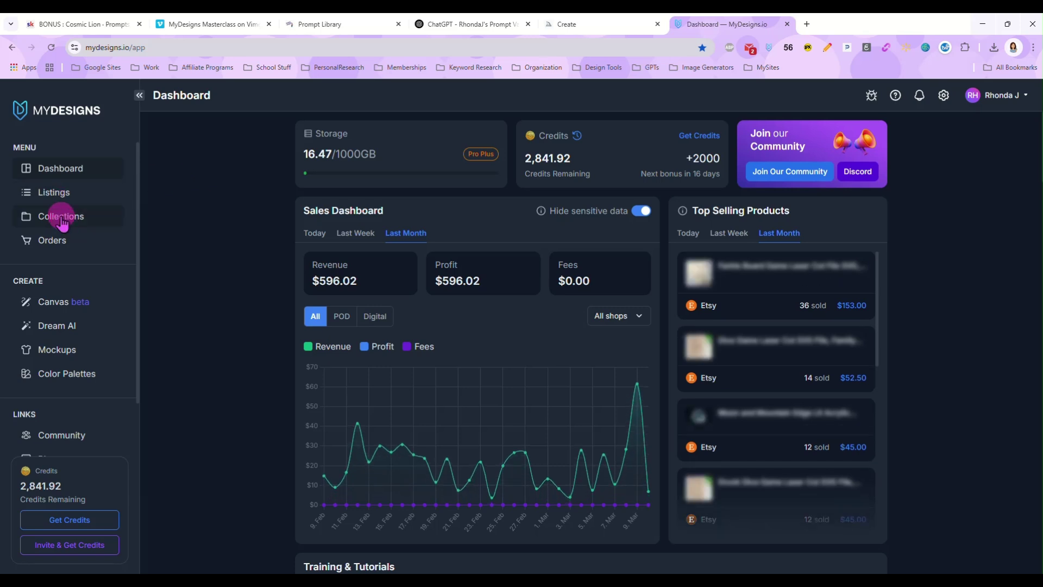
Step: Open the empty Wind Spinners collection's listings and start an Upload Files dialog
{"action": "left_click", "coordinate": [61, 217]}
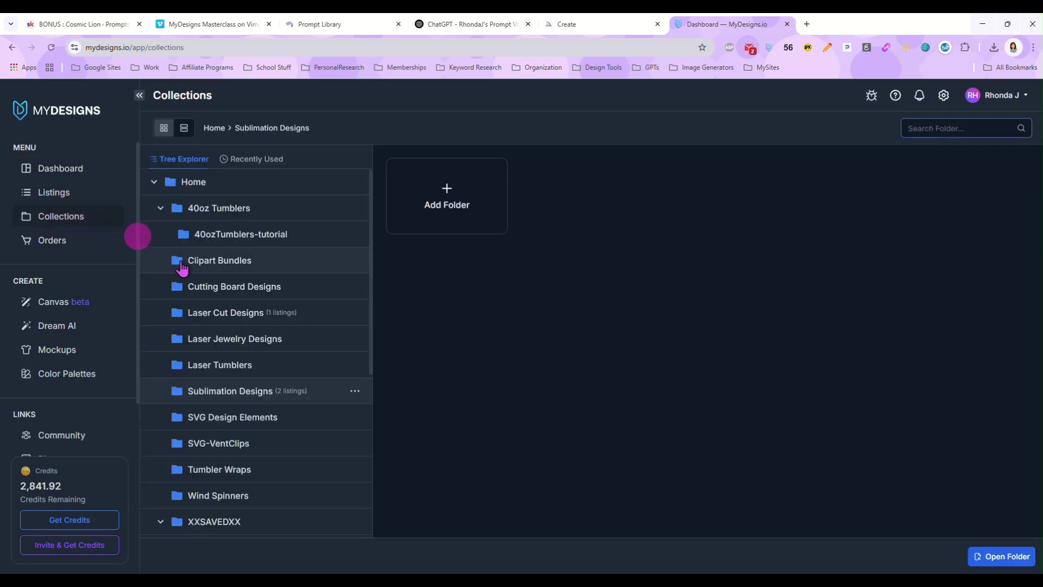
{"action": "scroll", "coordinate": [245, 337], "scroll_direction": "down", "scroll_amount": 1}
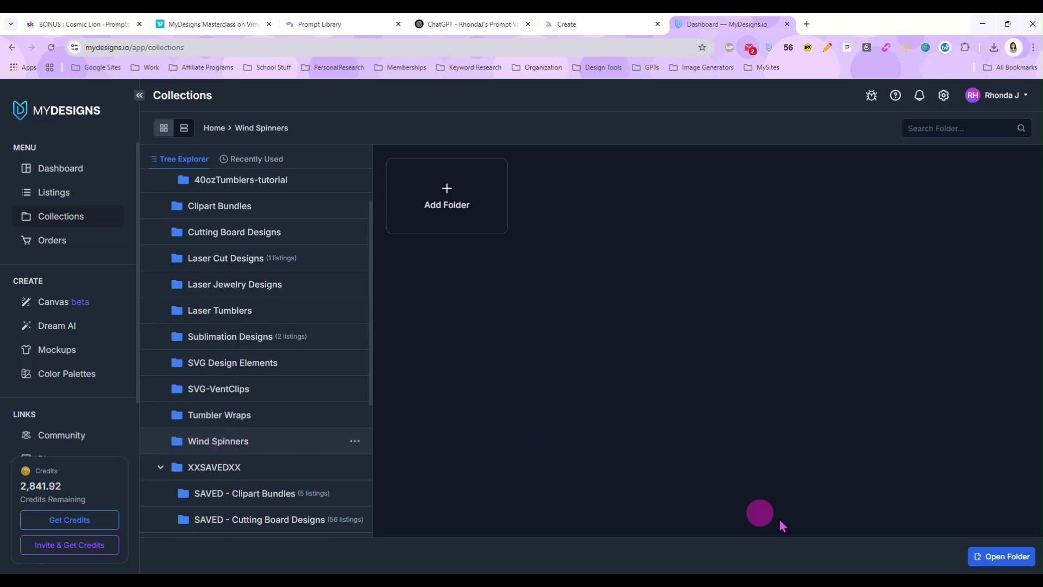
{"action": "left_click", "coordinate": [1001, 556]}
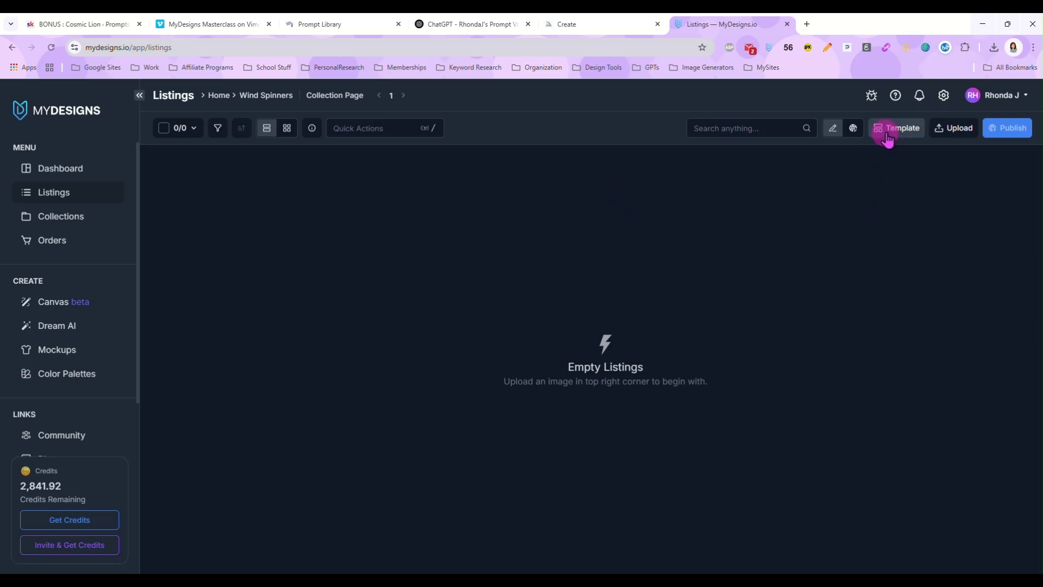
{"action": "left_click", "coordinate": [948, 131]}
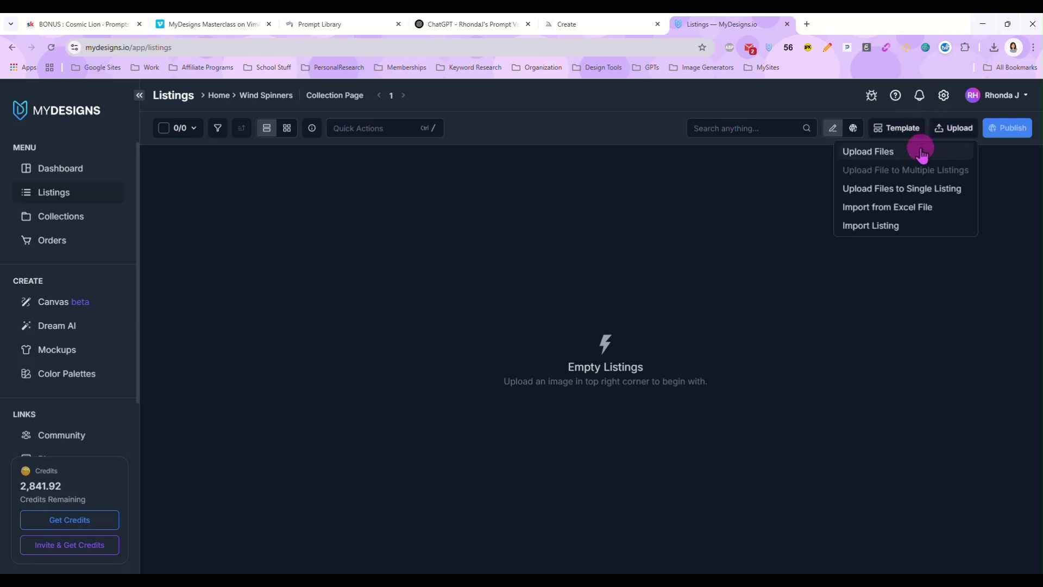
{"action": "left_click", "coordinate": [922, 153]}
Step: Drop Llama.png into the upload area and upload it as a new listing
{"action": "key", "text": "alt+Tab"}
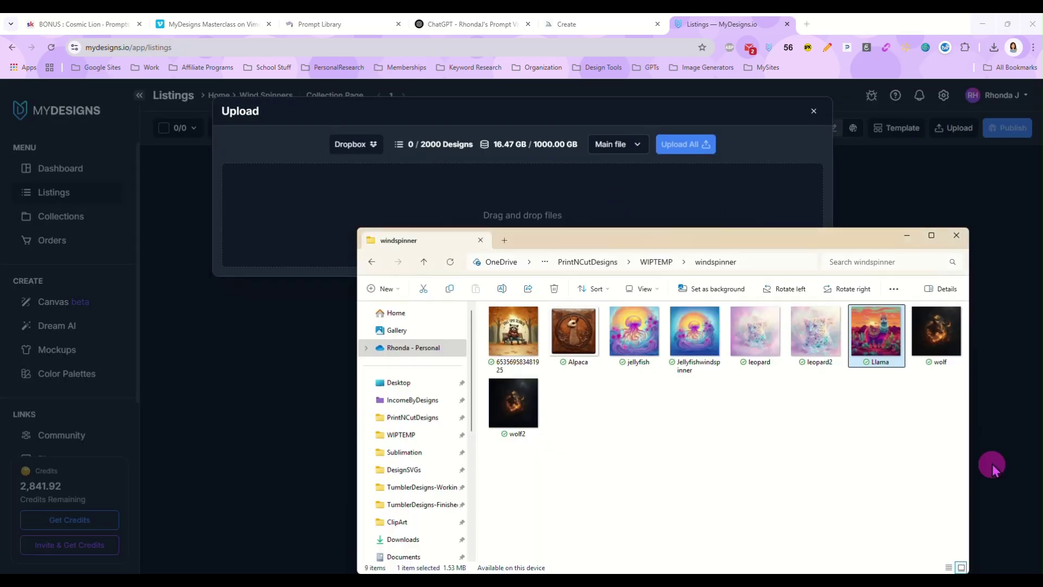
{"action": "left_click_drag", "start_coordinate": [856, 247], "coordinate": [735, 296]}
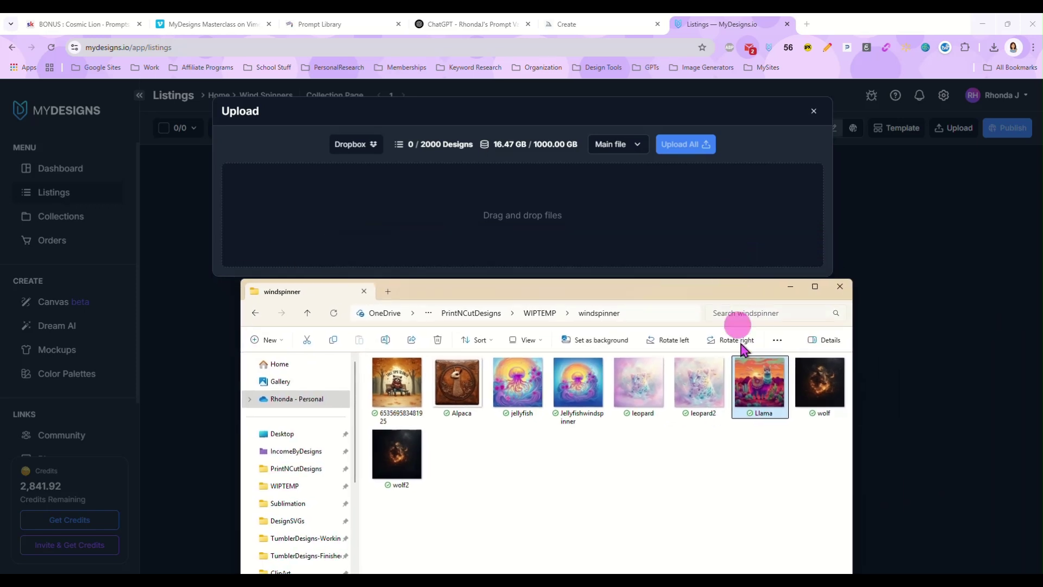
{"action": "left_click_drag", "start_coordinate": [767, 400], "coordinate": [596, 242]}
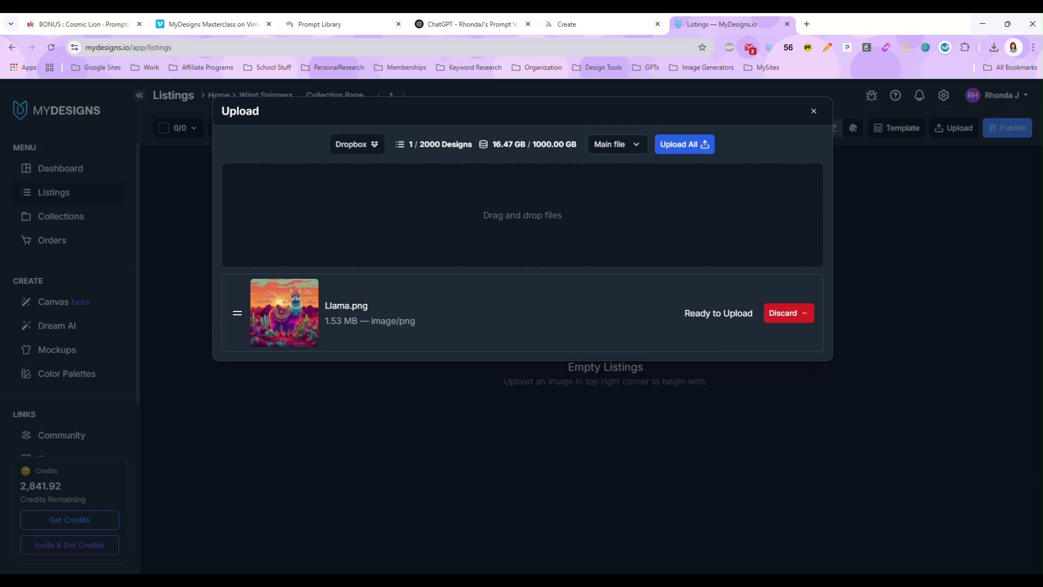
{"action": "key", "text": "alt+Tab"}
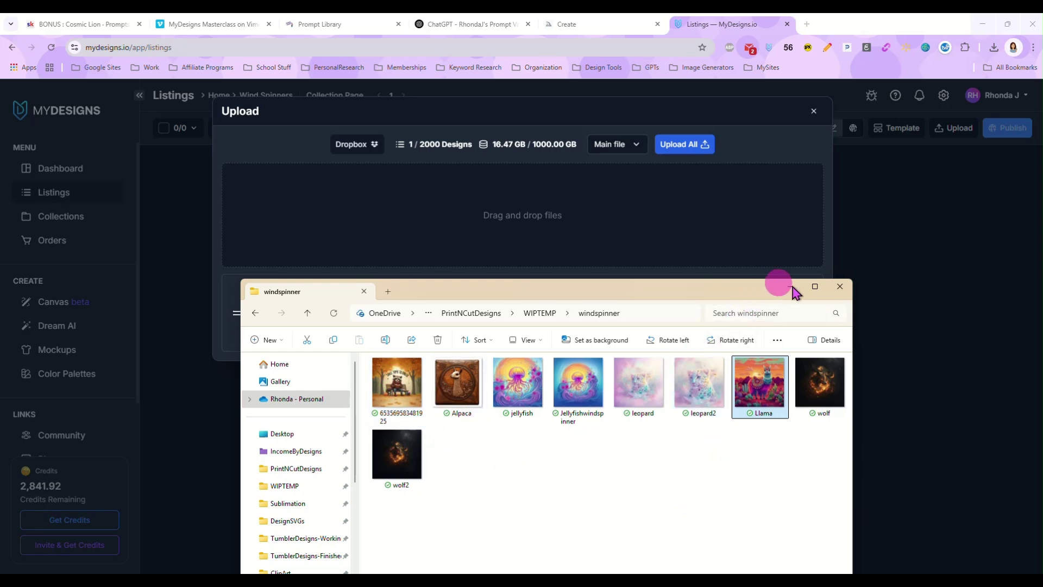
{"action": "left_click", "coordinate": [840, 286]}
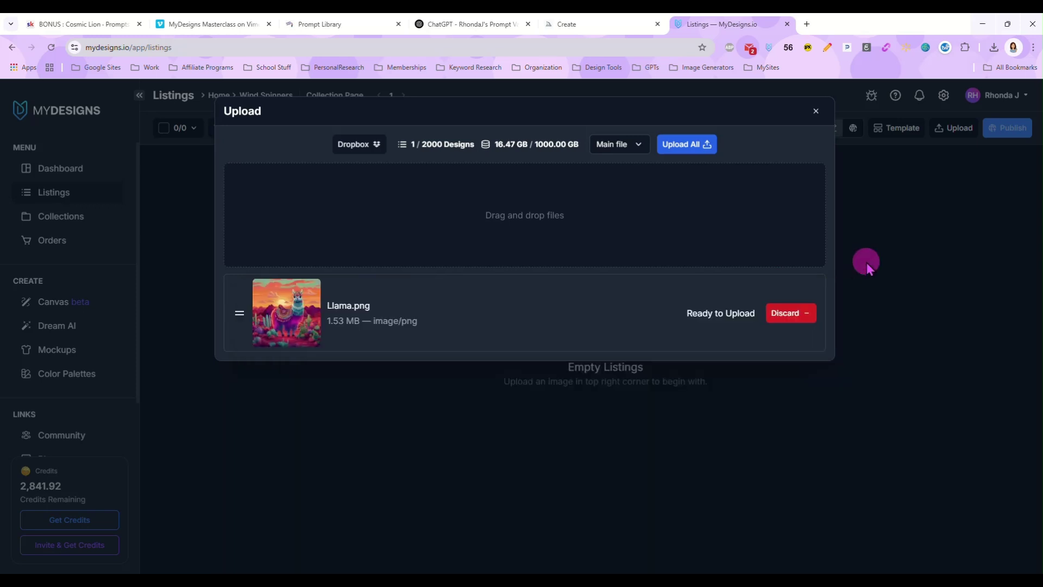
{"action": "left_click", "coordinate": [693, 144]}
{"action": "left_click", "coordinate": [546, 199]}
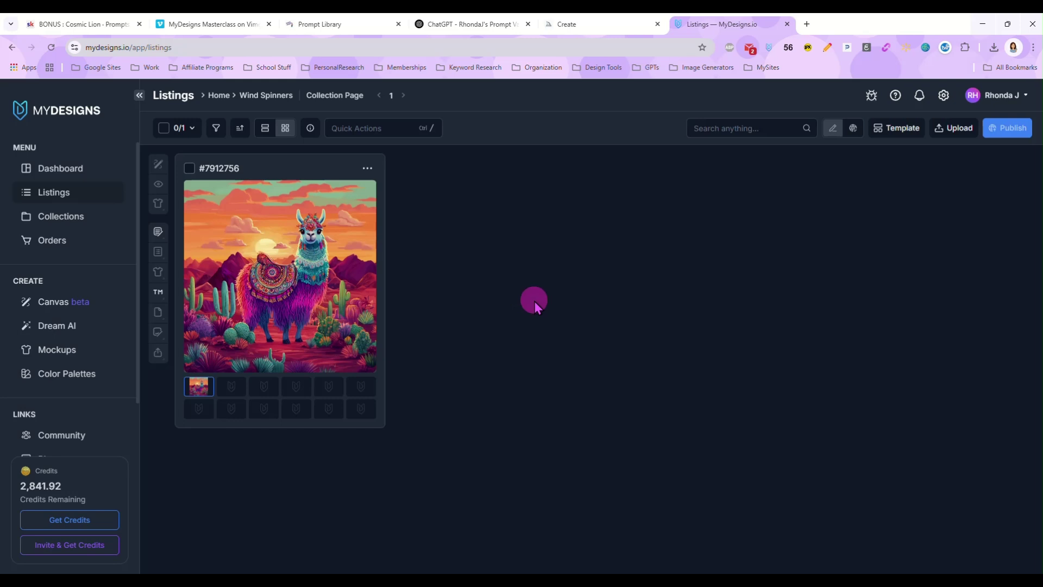
Step: Select listing #7912756 and delete it via Quick Actions
{"action": "left_click", "coordinate": [189, 167]}
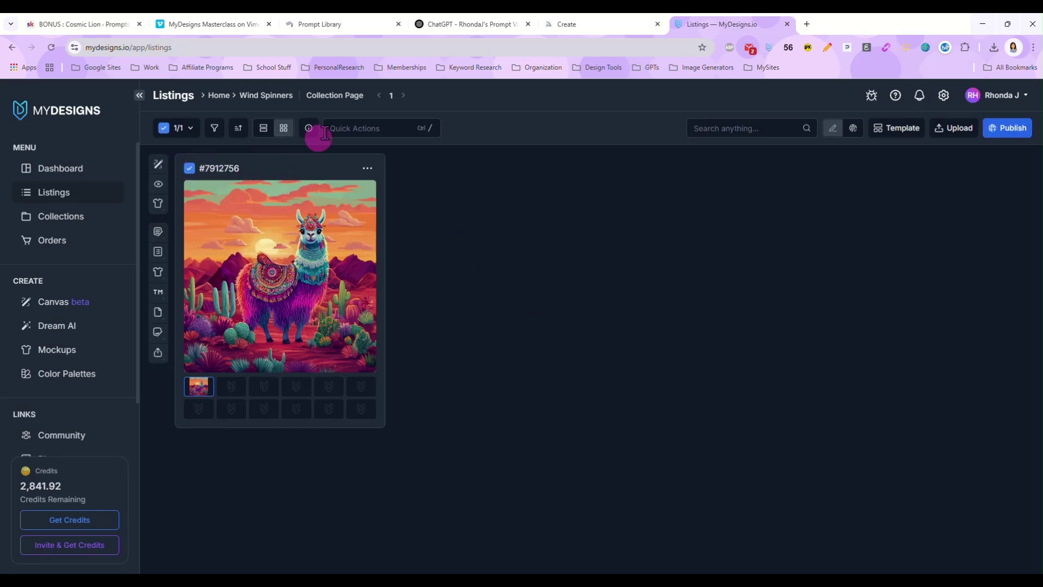
{"action": "left_click", "coordinate": [338, 129]}
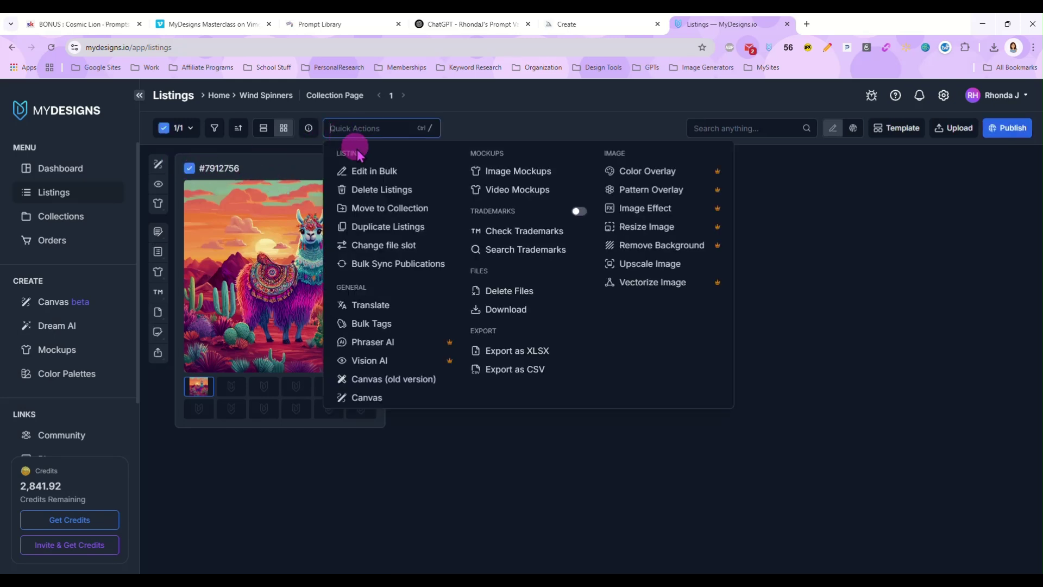
{"action": "left_click", "coordinate": [383, 190]}
Step: Confirm the listing deletion and select the SP009, SP010 and SP011 images in WindSpinners
{"action": "left_click", "coordinate": [570, 203]}
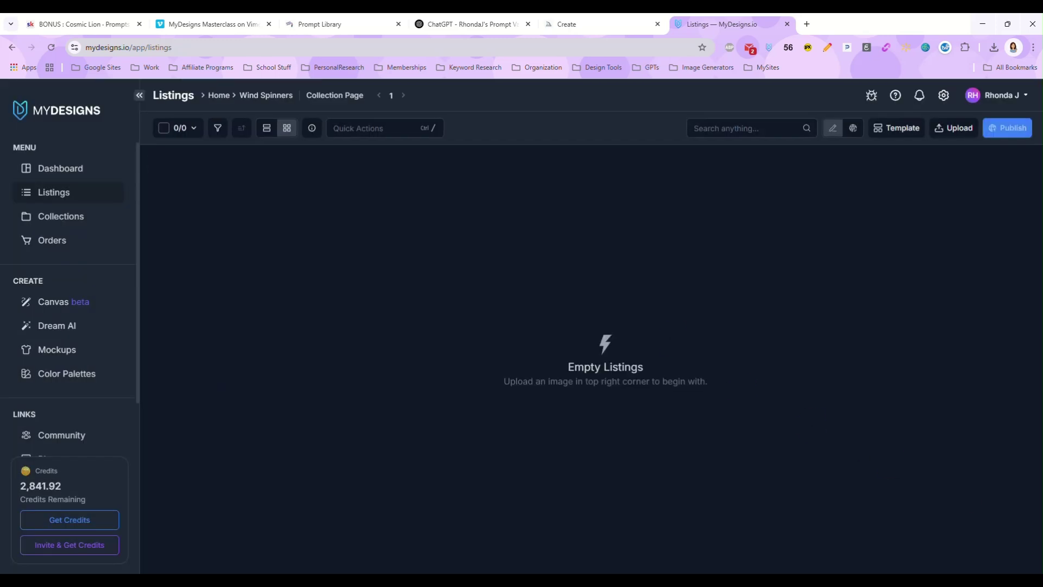
{"action": "key", "text": "alt+Tab"}
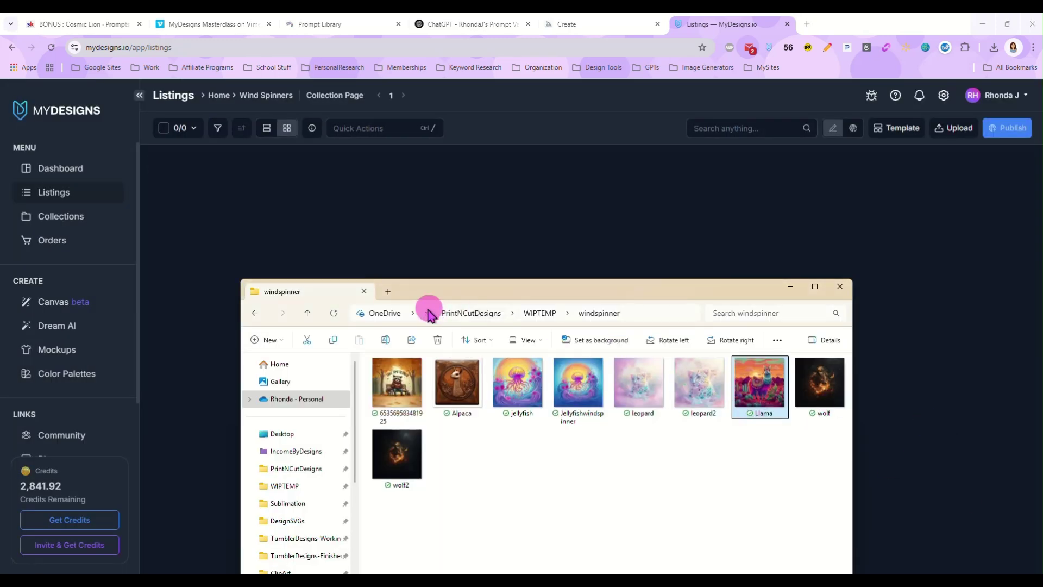
{"action": "left_click", "coordinate": [300, 470]}
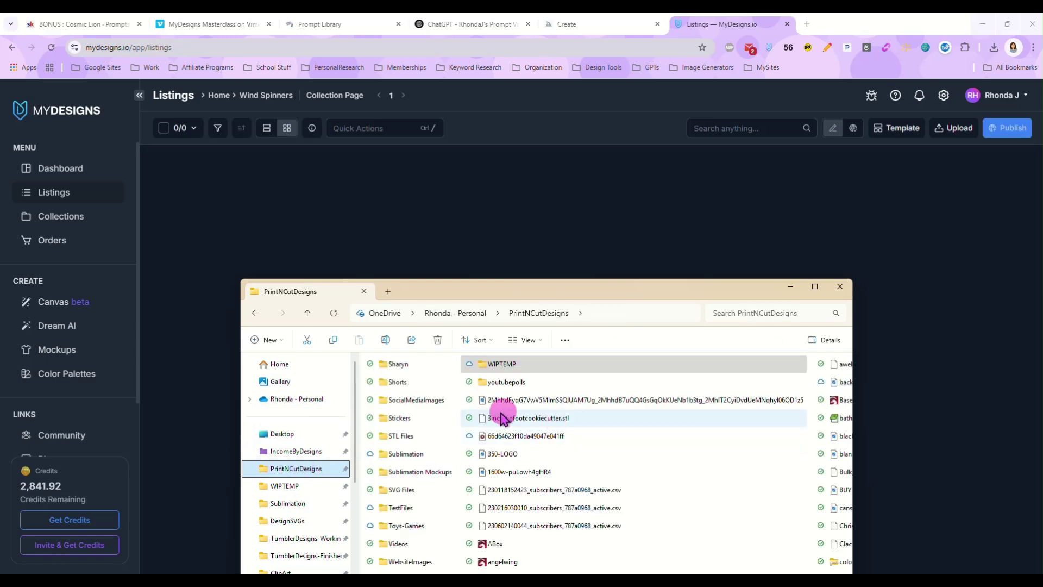
{"action": "scroll", "coordinate": [446, 480], "scroll_direction": "right", "scroll_amount": 5}
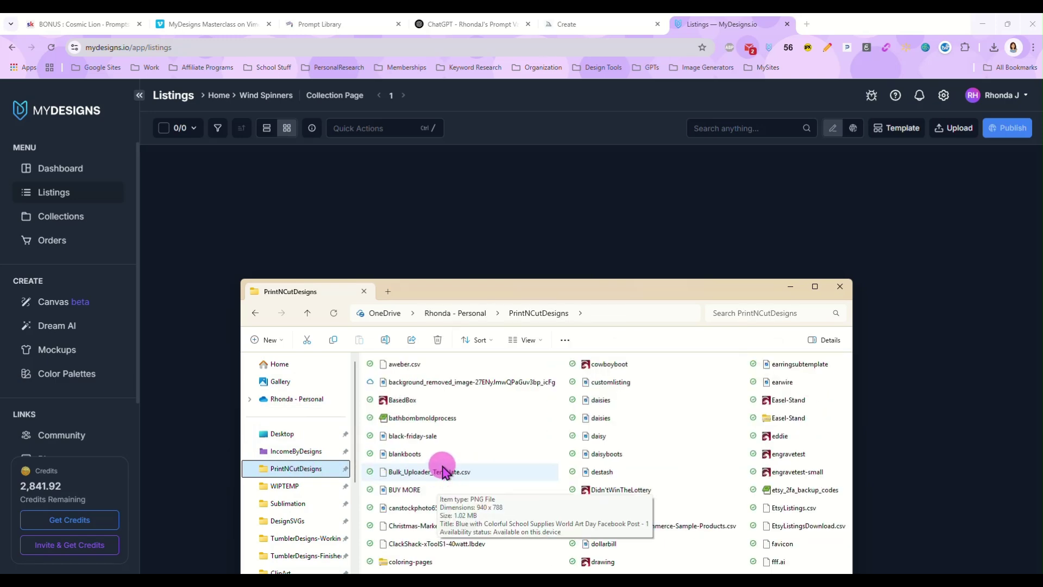
{"action": "scroll", "coordinate": [446, 472], "scroll_direction": "left", "scroll_amount": 8}
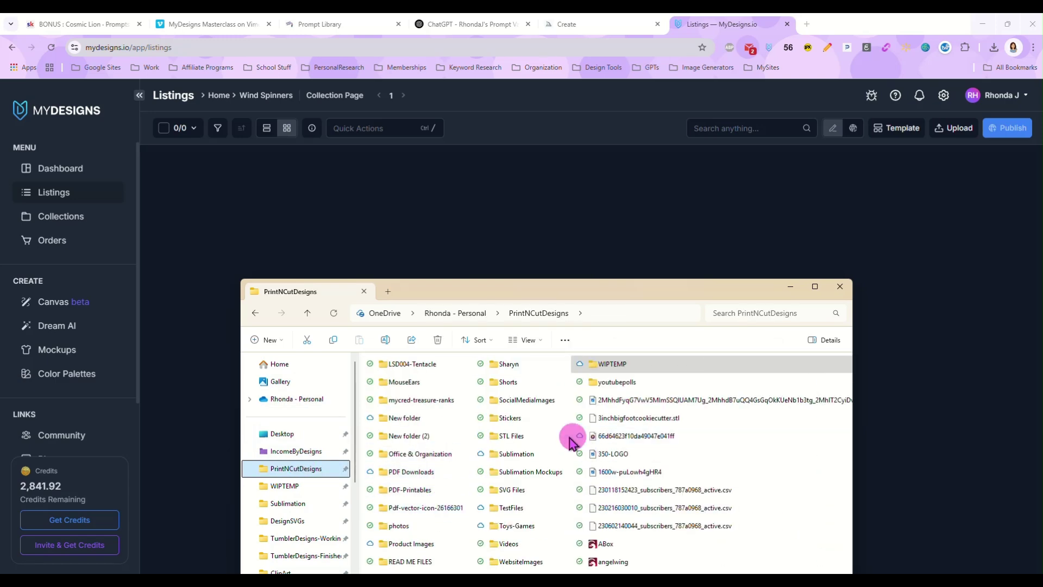
{"action": "scroll", "coordinate": [540, 470], "scroll_direction": "right", "scroll_amount": 1}
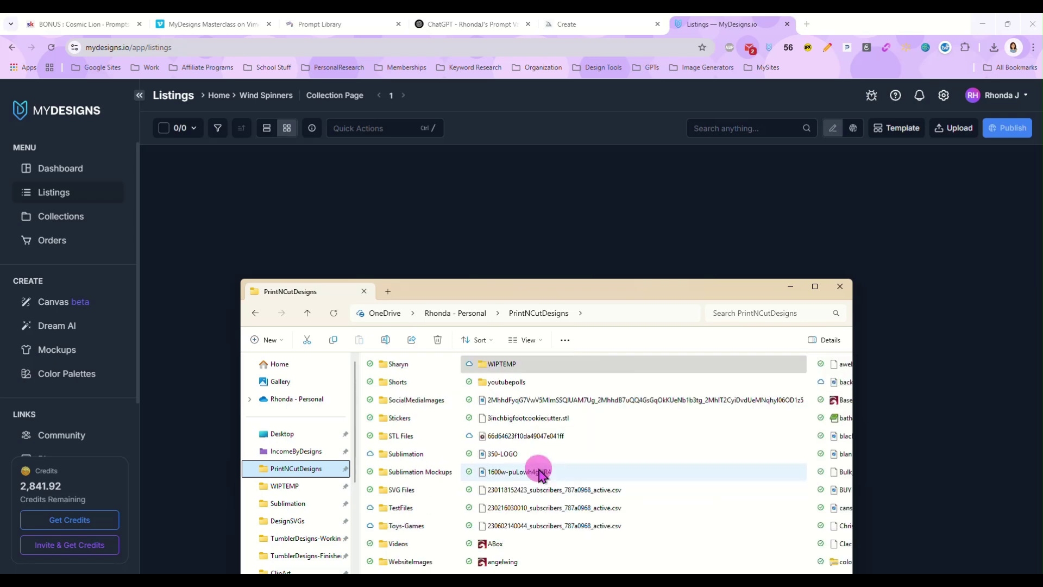
{"action": "left_click_drag", "start_coordinate": [521, 296], "coordinate": [595, 233]}
{"action": "double_click", "coordinate": [482, 516]}
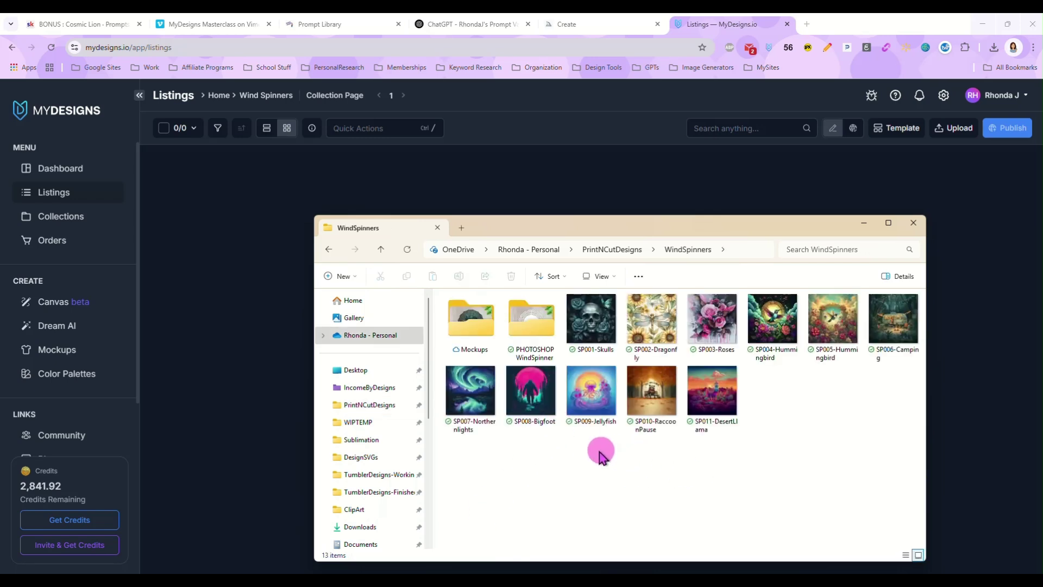
{"action": "left_click_drag", "start_coordinate": [581, 456], "coordinate": [728, 399]}
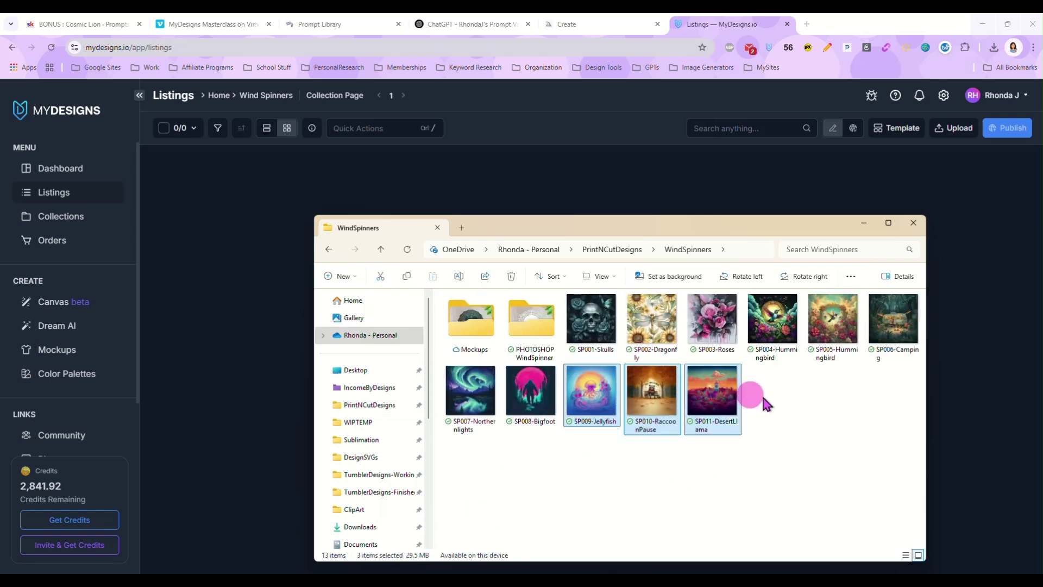
Step: Upload the Jellyfish, DesertLlama and RaccoonPause PNGs as three new listings
{"action": "left_click", "coordinate": [945, 128]}
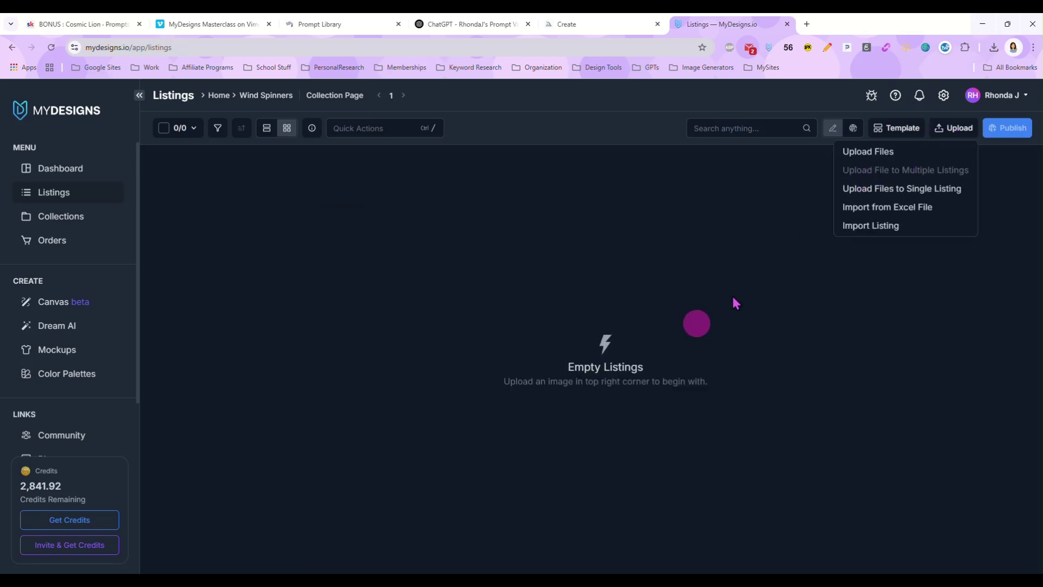
{"action": "left_click", "coordinate": [878, 150]}
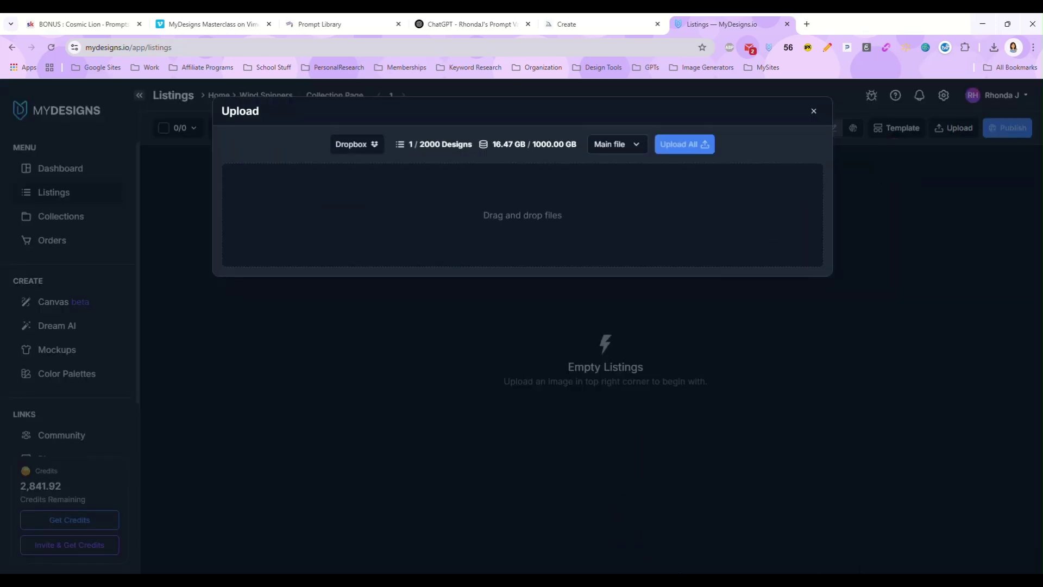
{"action": "key", "text": "alt+Tab"}
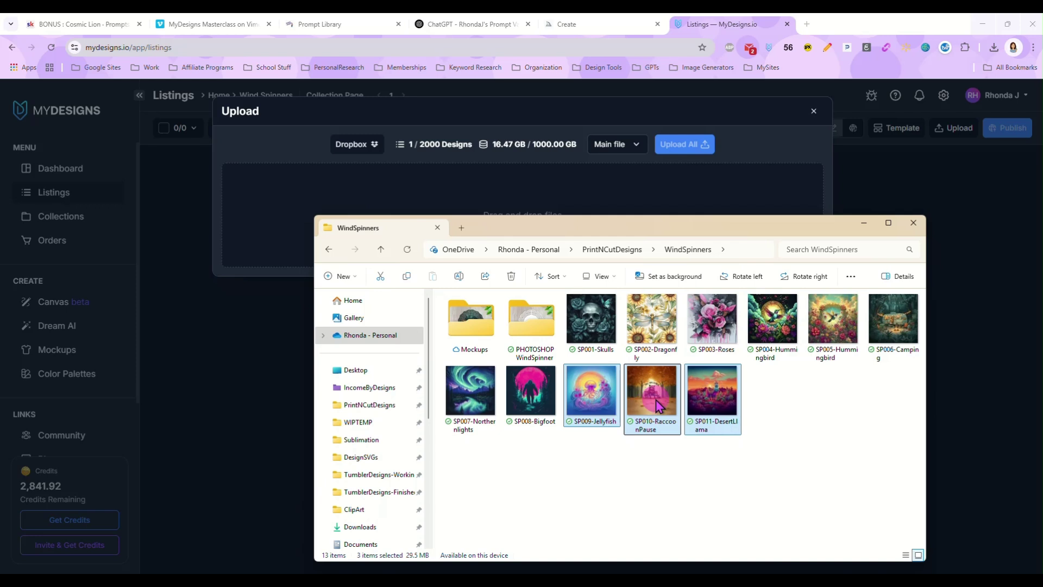
{"action": "left_click_drag", "start_coordinate": [649, 399], "coordinate": [510, 214]}
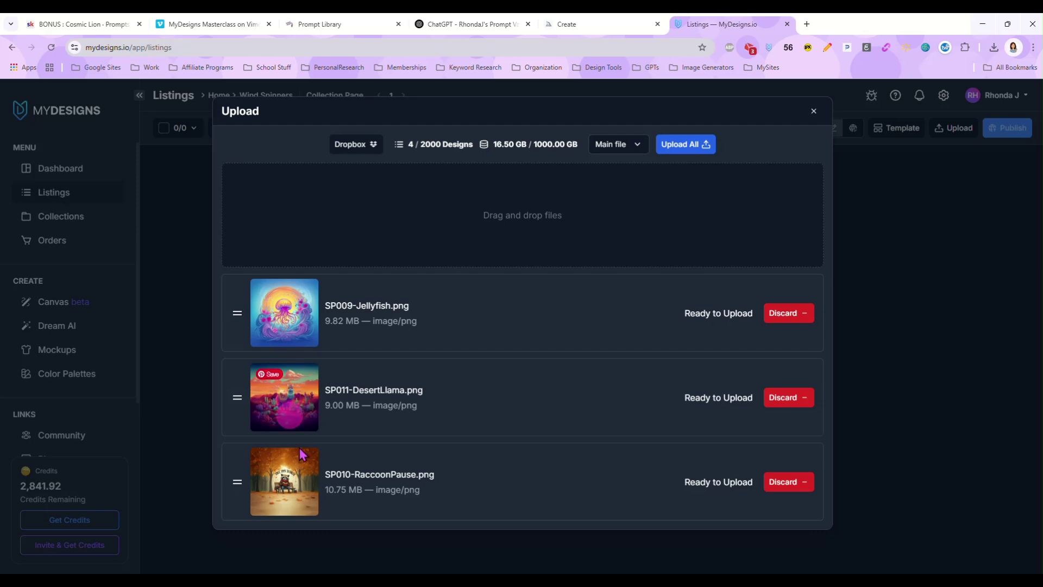
{"action": "left_click", "coordinate": [682, 144]}
{"action": "left_click", "coordinate": [568, 194]}
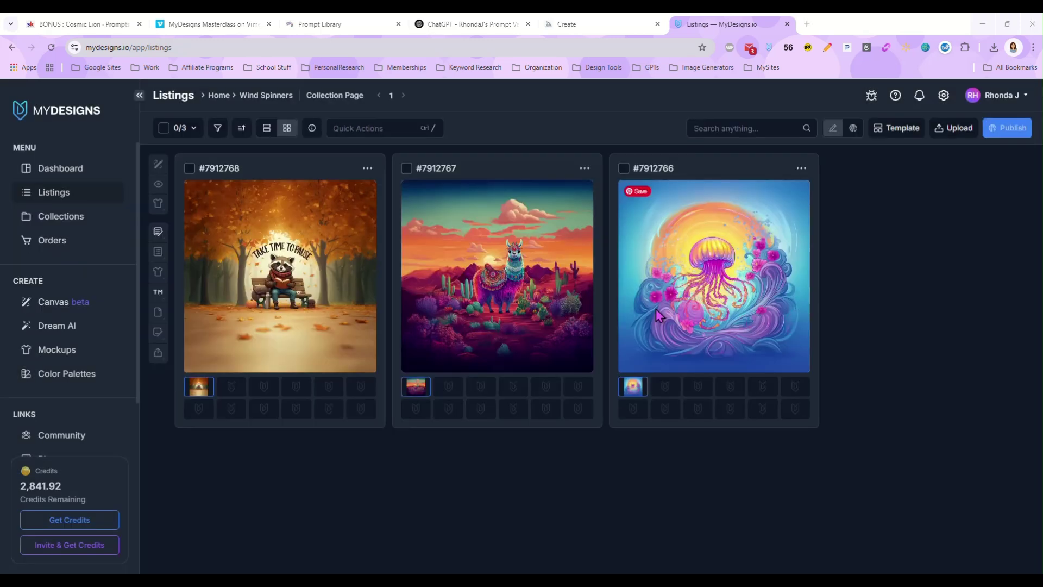
Step: Select all three listings in List View and start Image Mockups from Quick Actions
{"action": "left_click", "coordinate": [267, 129]}
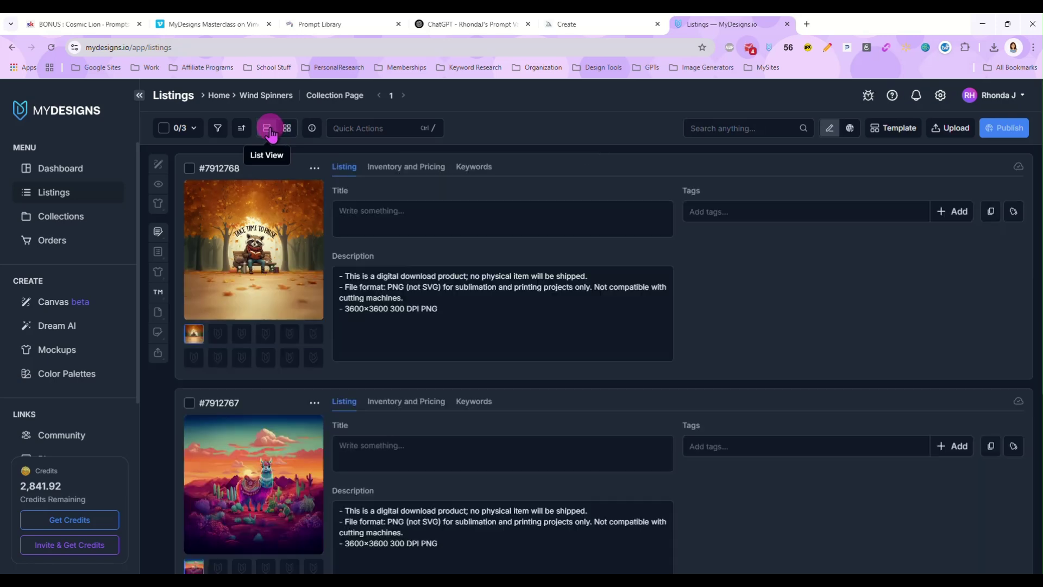
{"action": "left_click", "coordinate": [164, 128]}
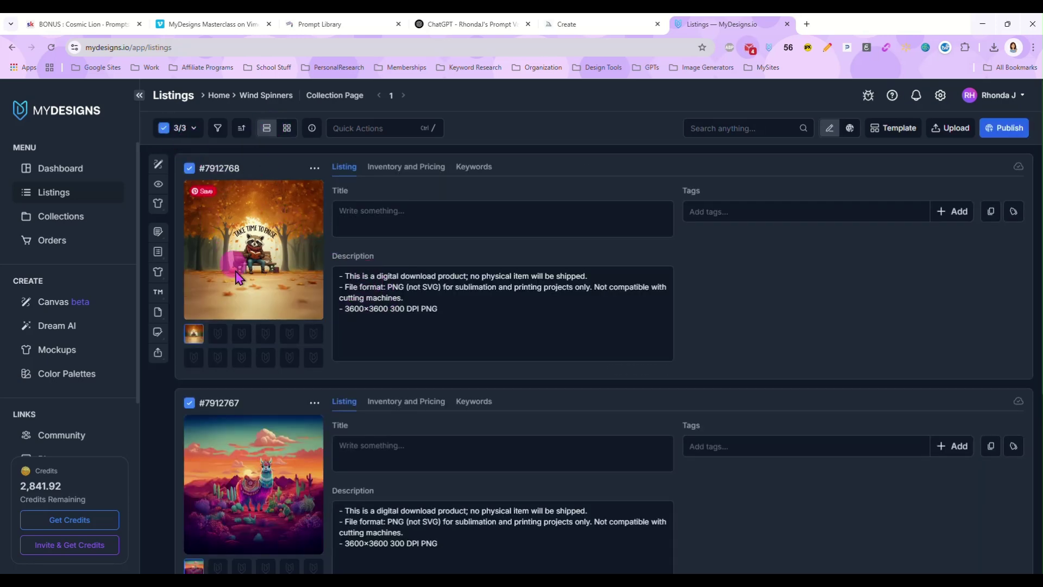
{"action": "scroll", "coordinate": [266, 429], "scroll_direction": "down", "scroll_amount": 3}
{"action": "scroll", "coordinate": [271, 336], "scroll_direction": "up", "scroll_amount": 4}
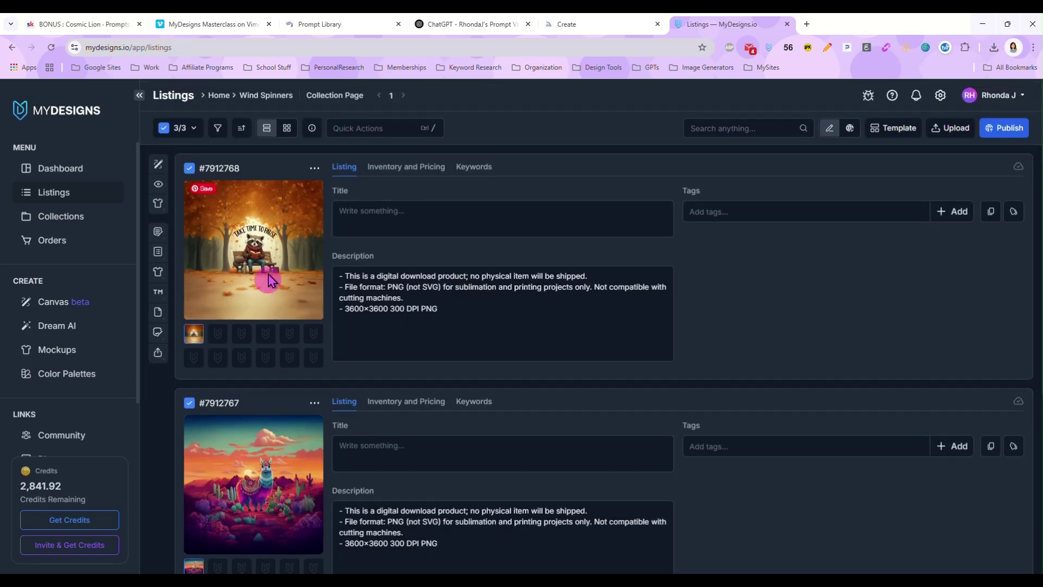
{"action": "left_click", "coordinate": [350, 114]}
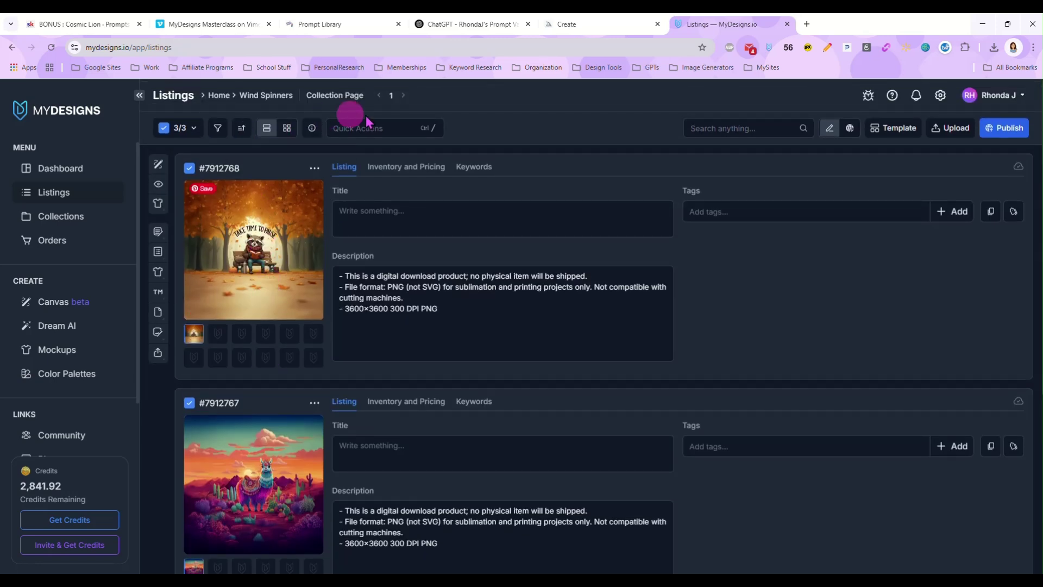
{"action": "left_click", "coordinate": [398, 126]}
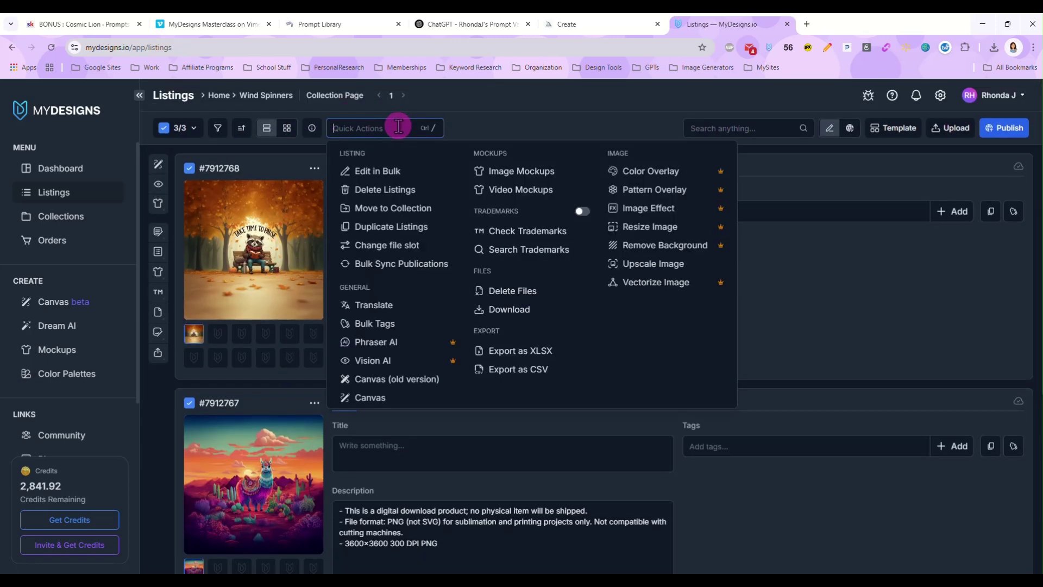
{"action": "left_click", "coordinate": [536, 173]}
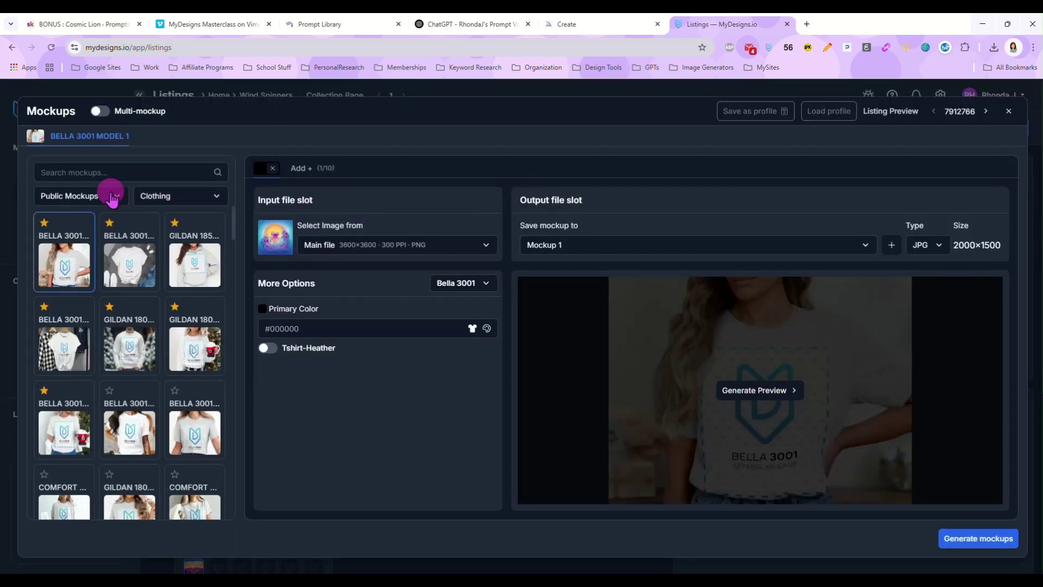
Step: Choose the custom Wind Spinner Mockup from the Other category, saving into Mockup 1
{"action": "left_click", "coordinate": [113, 196]}
{"action": "left_click", "coordinate": [104, 234]}
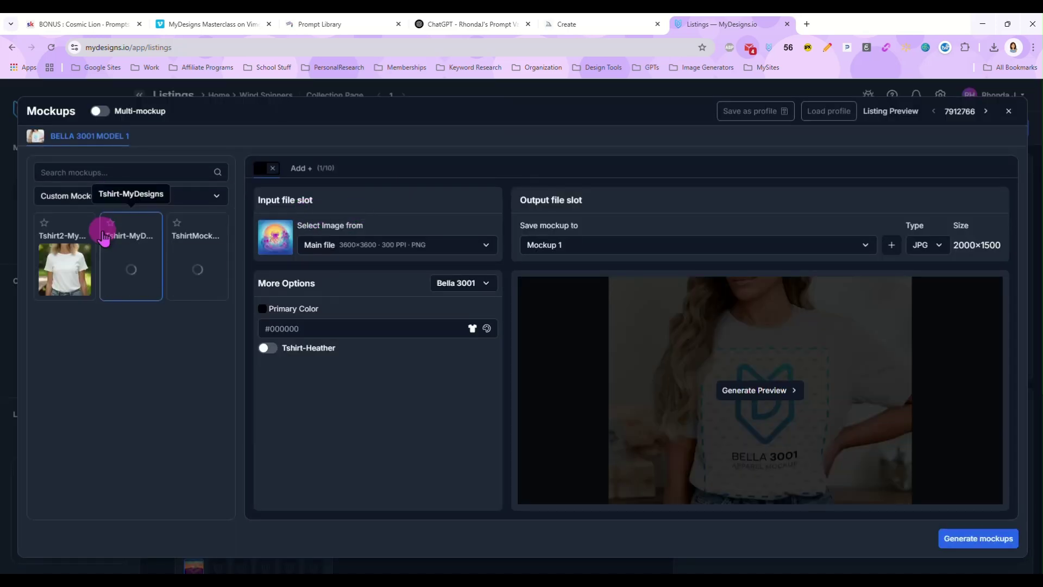
{"action": "left_click", "coordinate": [186, 198]}
{"action": "left_click", "coordinate": [191, 222]}
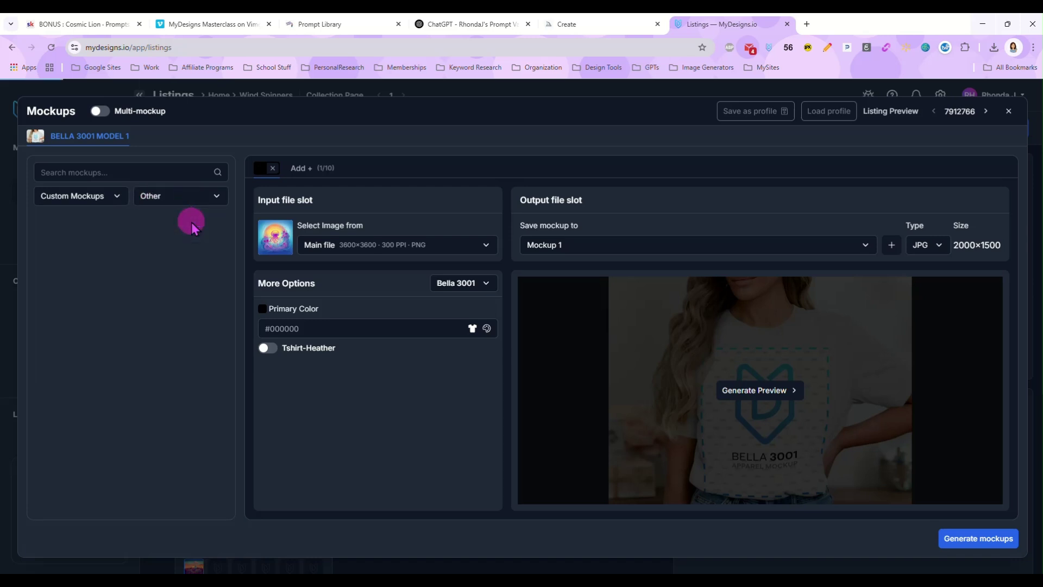
{"action": "scroll", "coordinate": [170, 372], "scroll_direction": "down", "scroll_amount": 5}
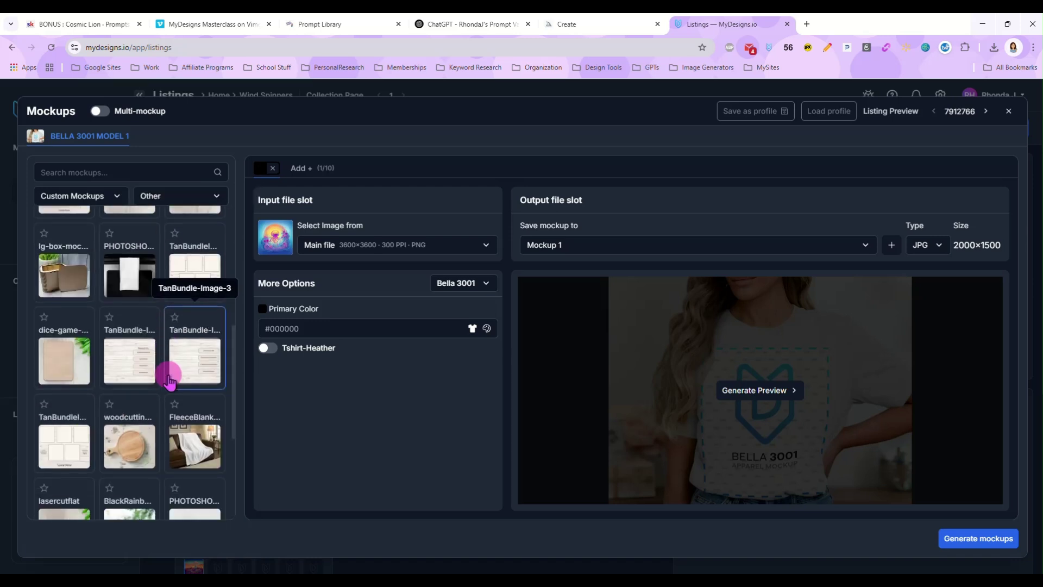
{"action": "scroll", "coordinate": [170, 375], "scroll_direction": "down", "scroll_amount": 4}
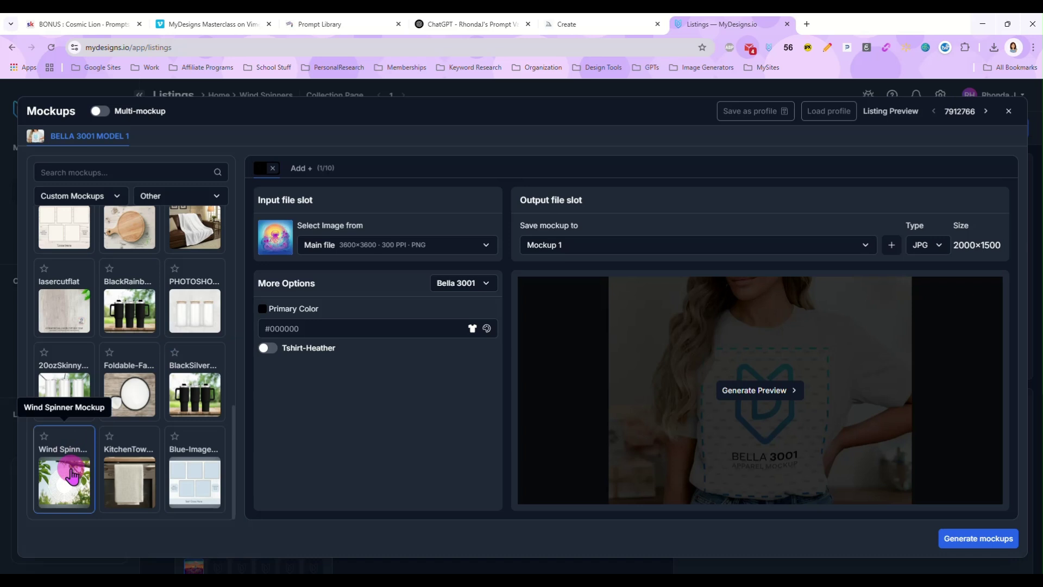
{"action": "left_click", "coordinate": [72, 476]}
{"action": "left_click", "coordinate": [585, 221]}
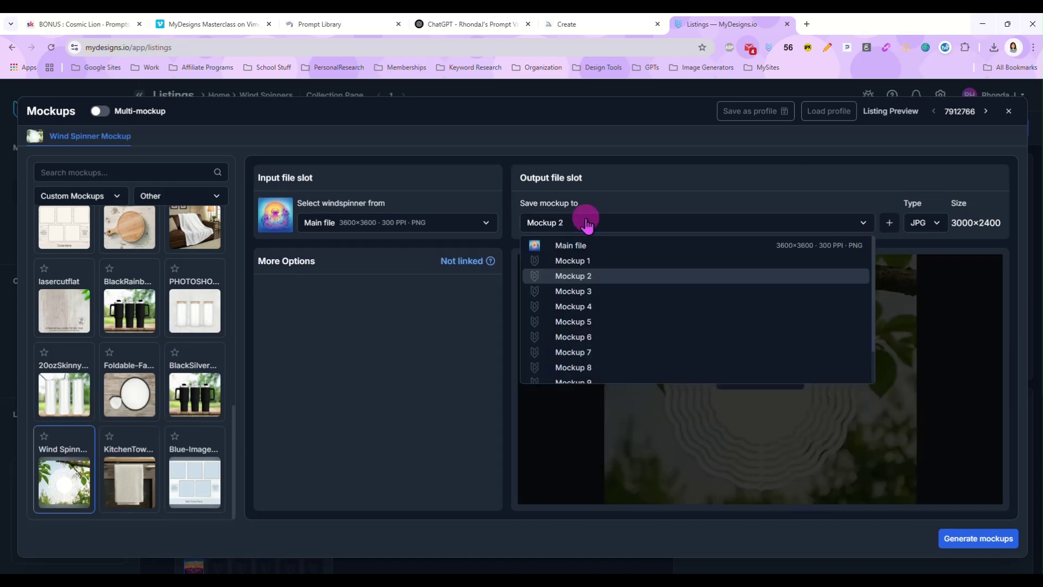
{"action": "left_click", "coordinate": [580, 260]}
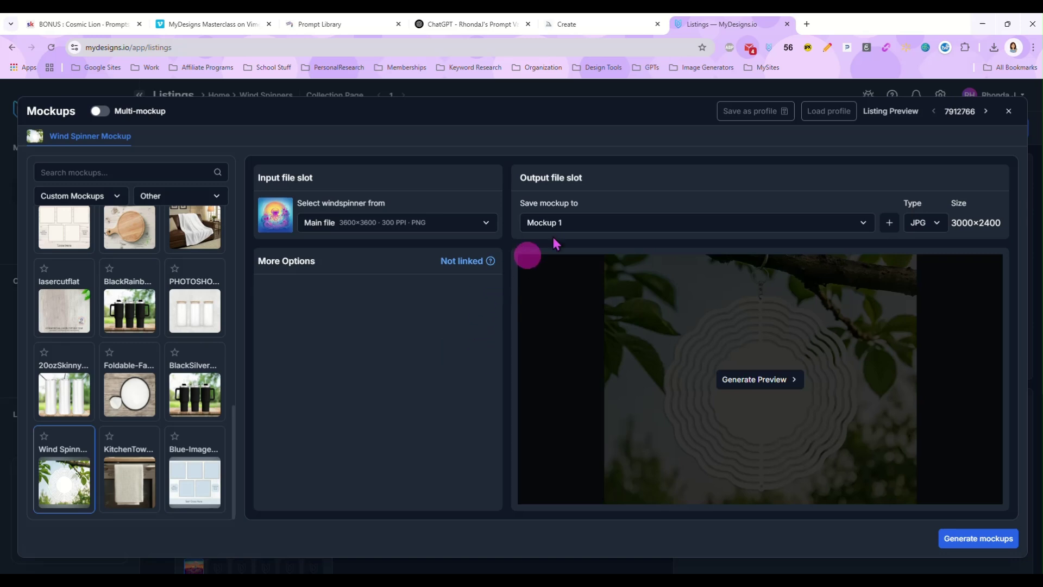
Step: Enable Multi-mockup, add Digital mockups Download-Mockup and MD-WindSpinner, and generate all mockups
{"action": "left_click", "coordinate": [107, 111]}
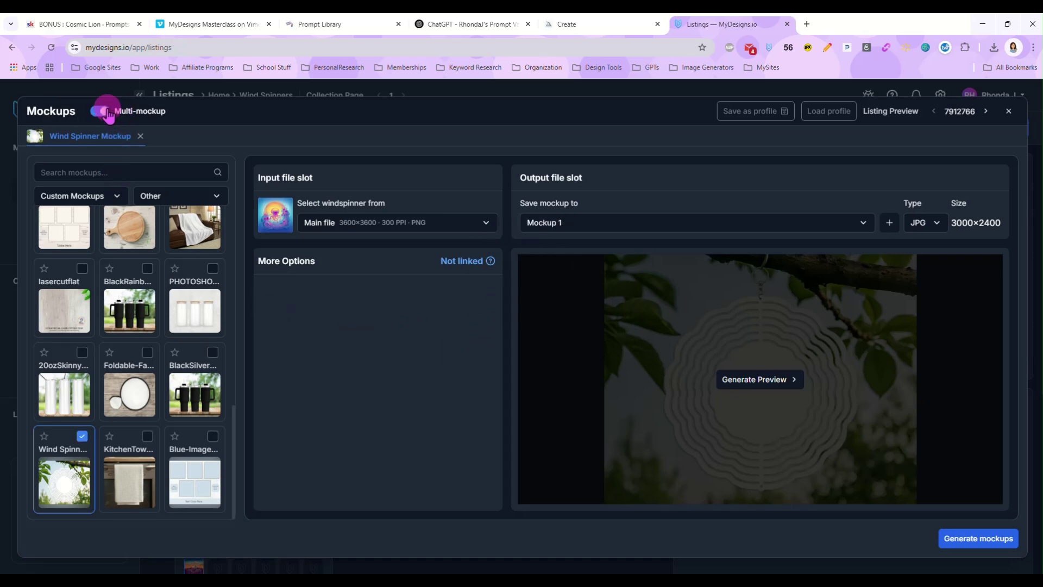
{"action": "left_click", "coordinate": [189, 202]}
{"action": "left_click", "coordinate": [185, 293]}
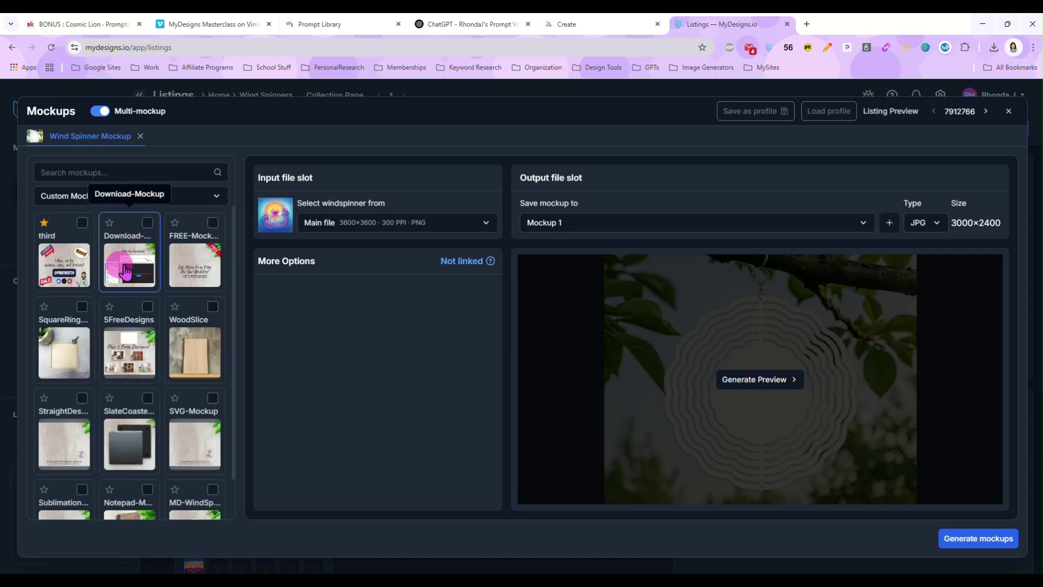
{"action": "left_click", "coordinate": [147, 224]}
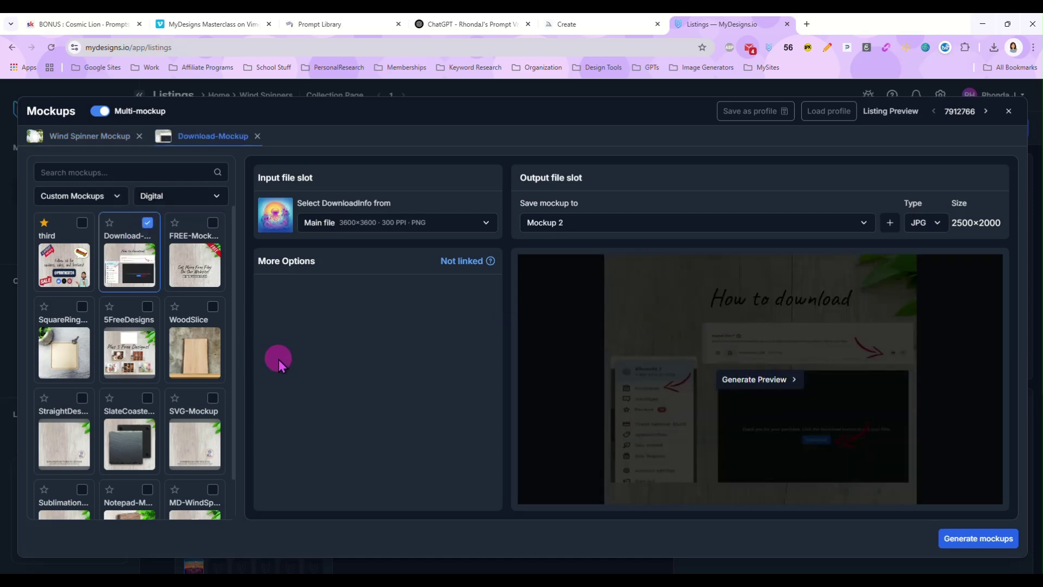
{"action": "scroll", "coordinate": [188, 340], "scroll_direction": "down", "scroll_amount": 1}
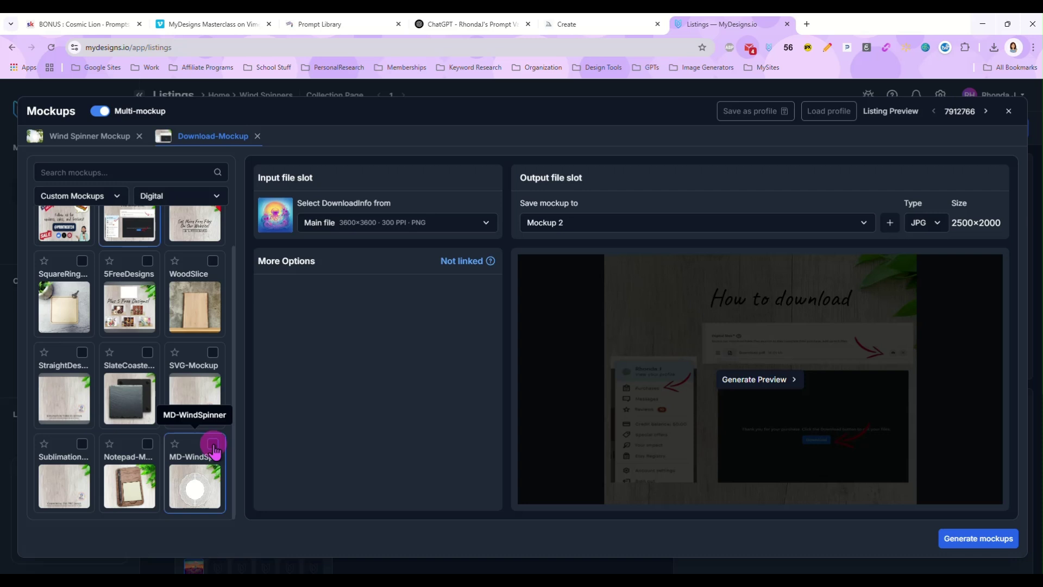
{"action": "left_click", "coordinate": [213, 444]}
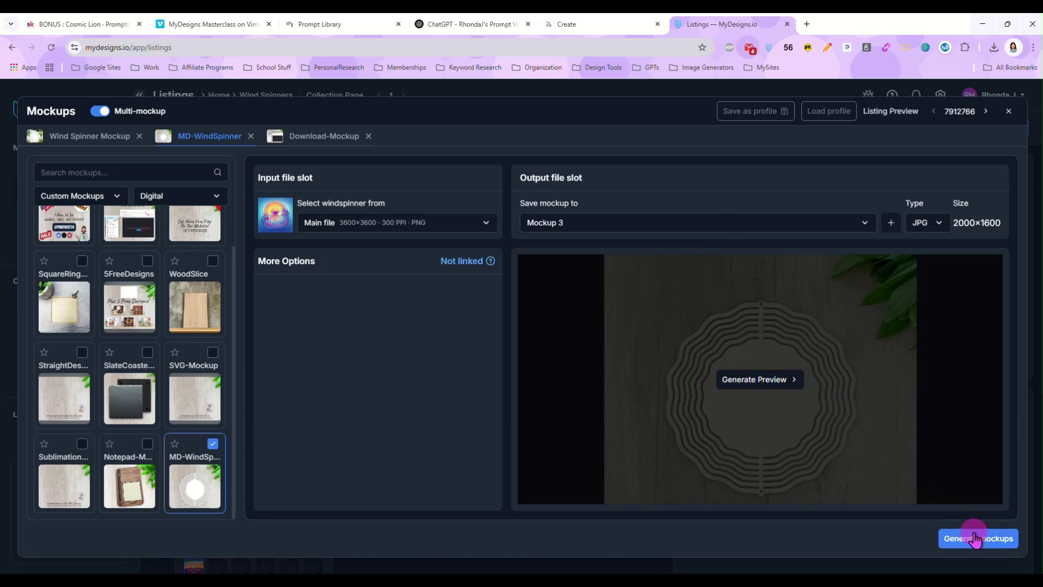
{"action": "left_click", "coordinate": [975, 538]}
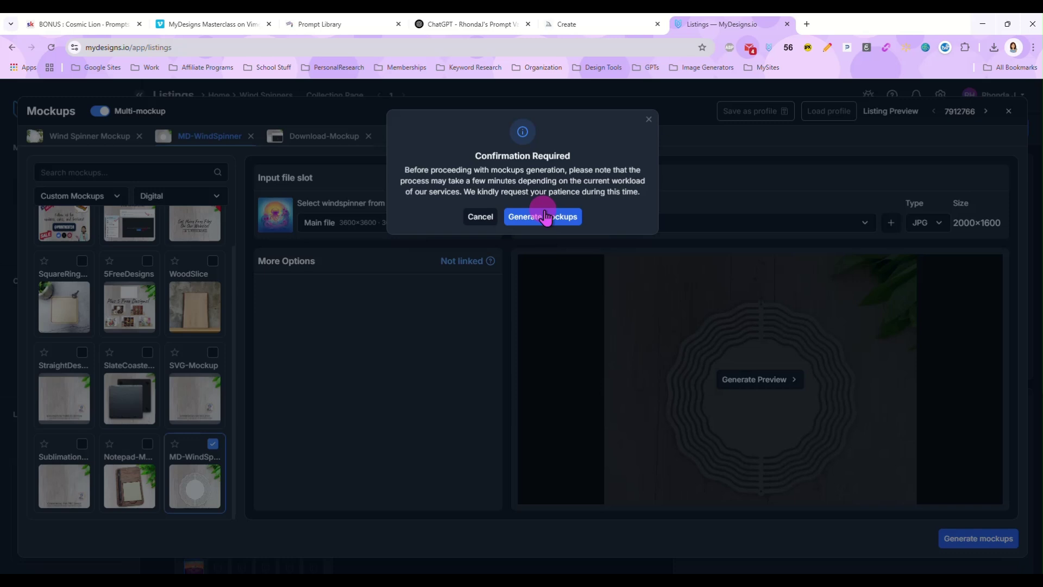
{"action": "left_click", "coordinate": [544, 216]}
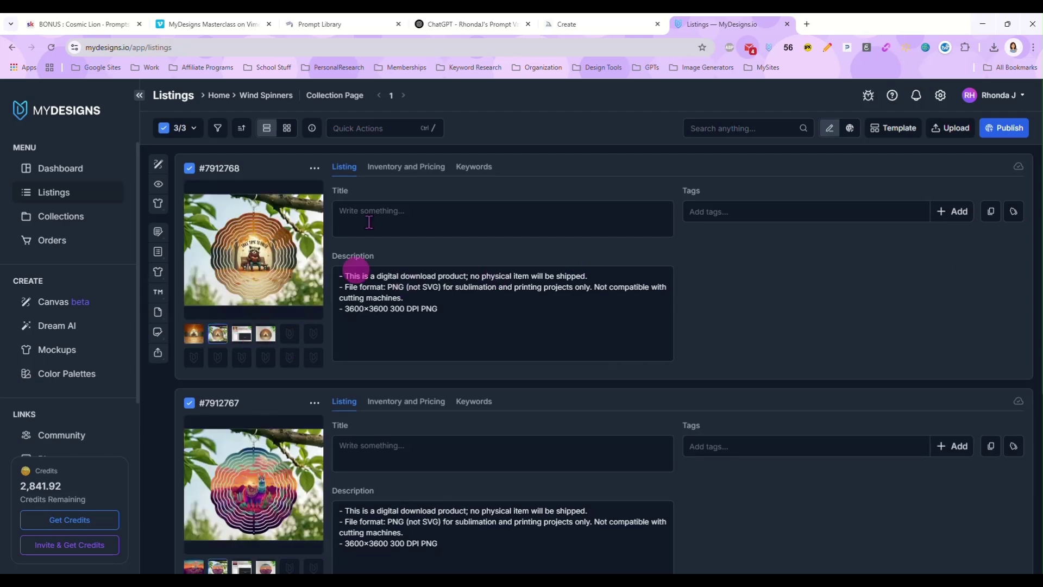
Step: Switch to Grid View and preview the tree-branch, wood-background and how-to-download mockups
{"action": "left_click", "coordinate": [287, 128]}
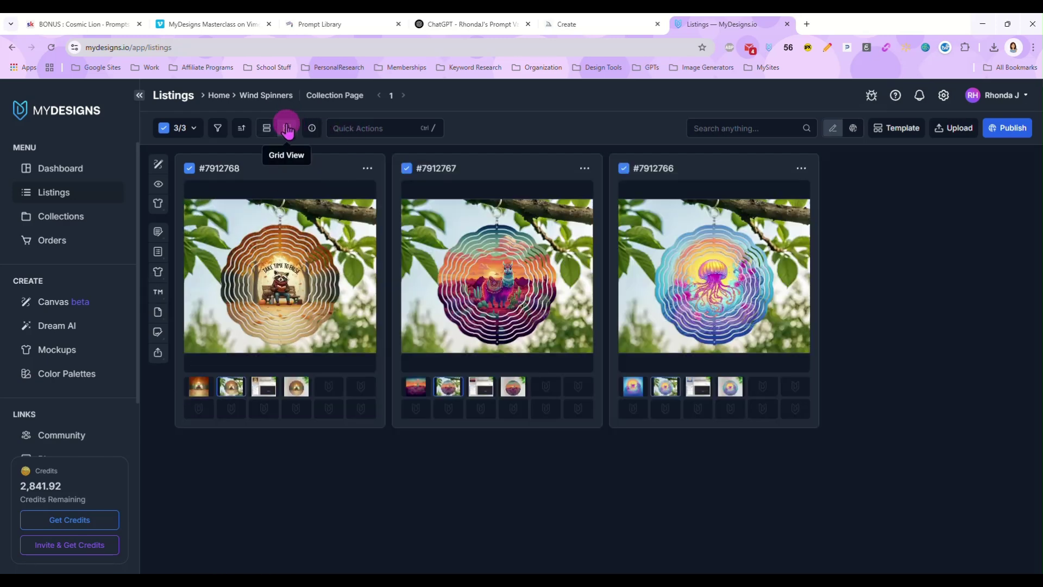
{"action": "double_click", "coordinate": [263, 387]}
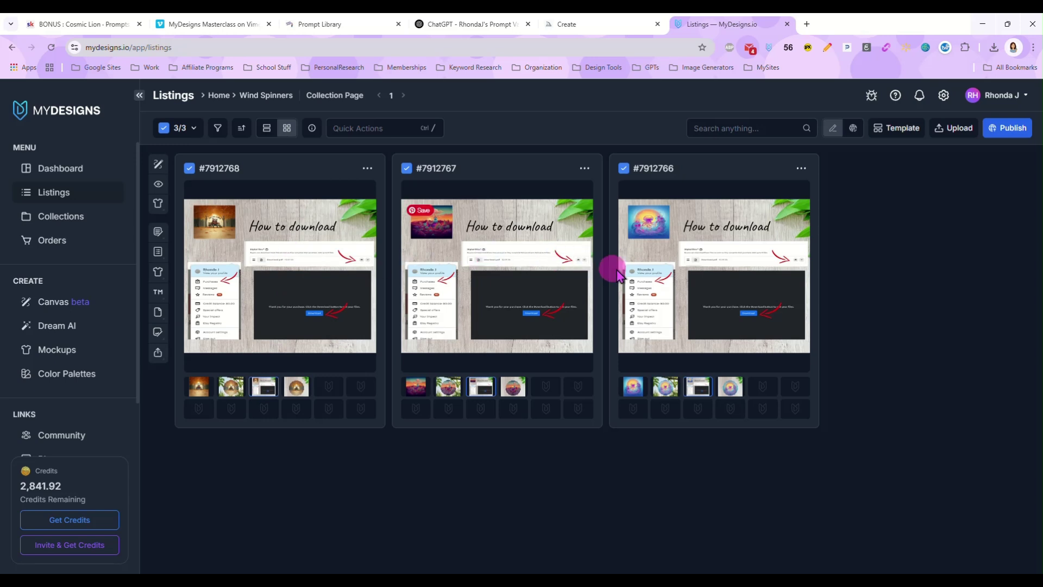
{"action": "double_click", "coordinate": [294, 388]}
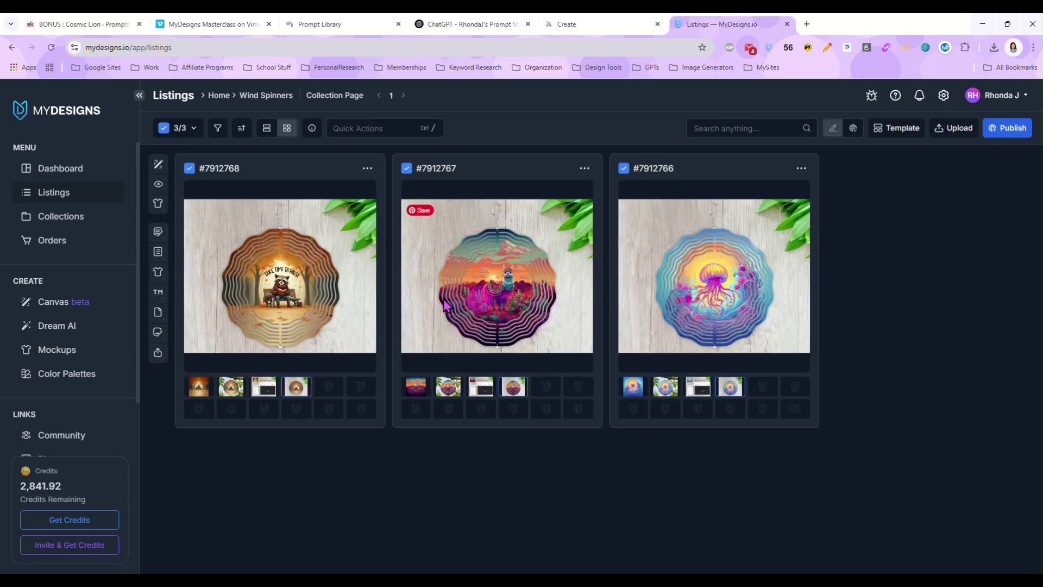
{"action": "double_click", "coordinate": [233, 388]}
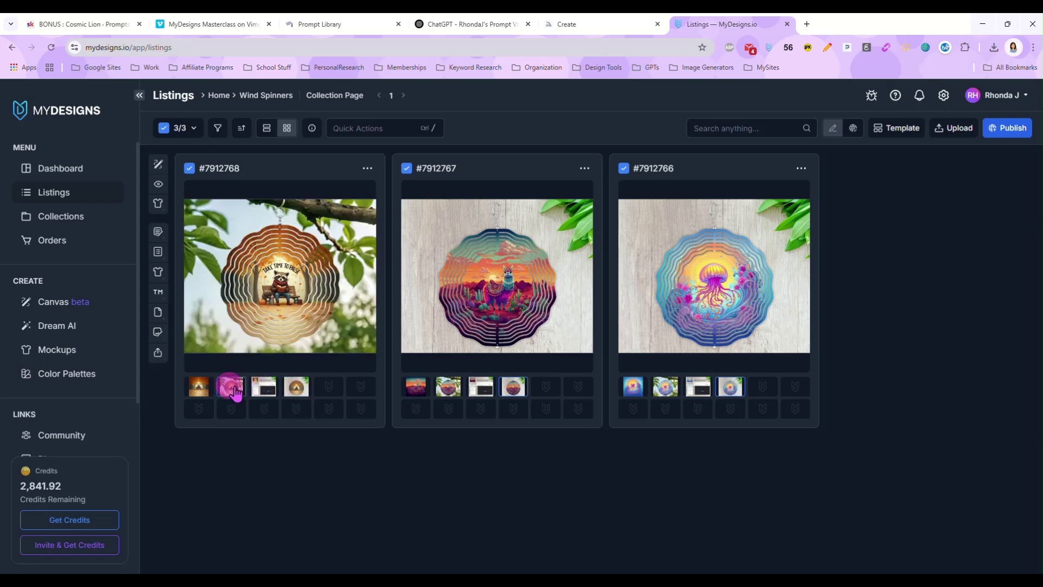
{"action": "double_click", "coordinate": [264, 387]}
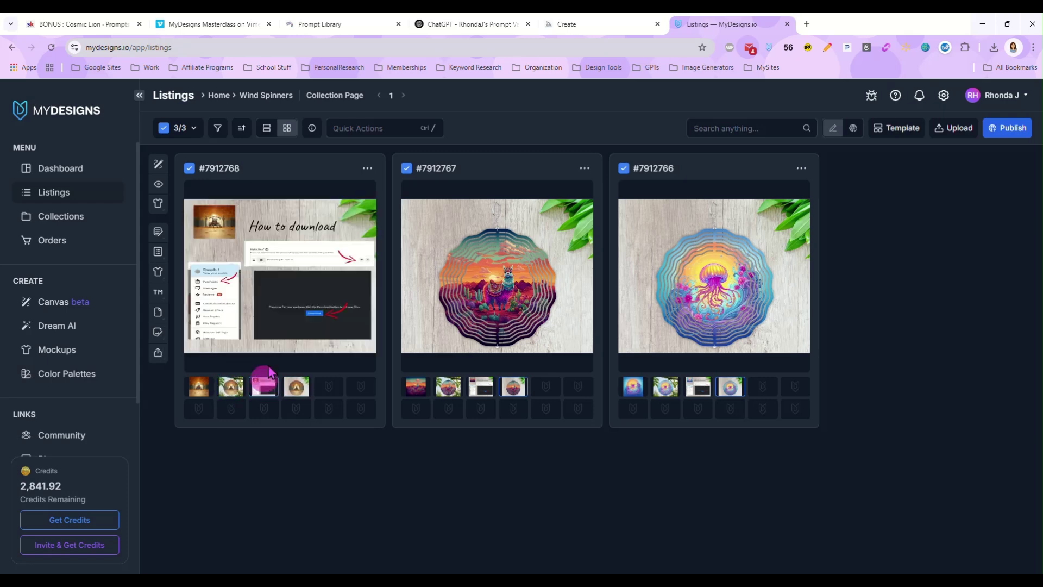
Step: Open Vision AI for the selected listings and set product type to Other (Please specify)
{"action": "left_click", "coordinate": [394, 129]}
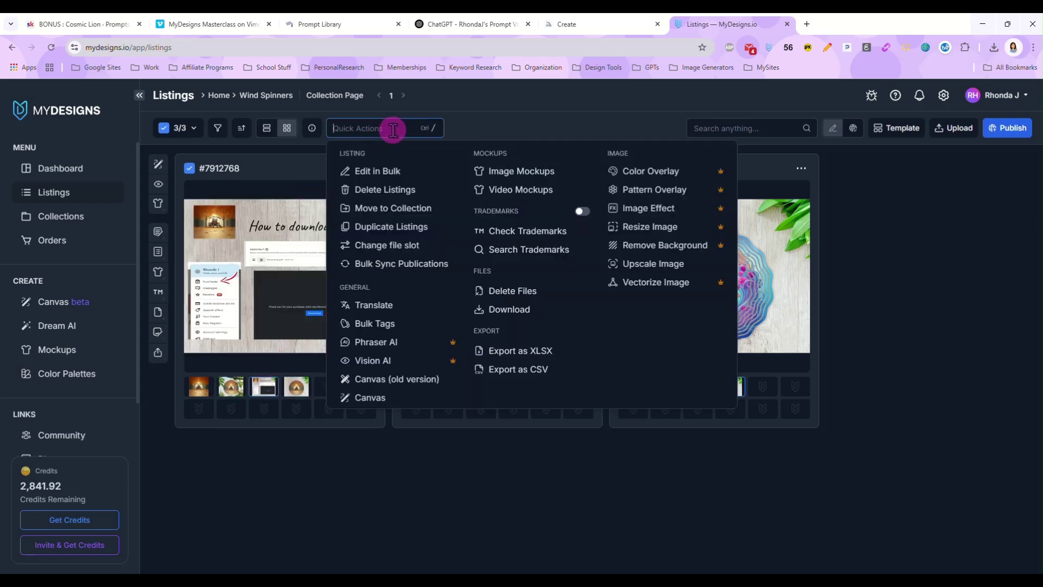
{"action": "left_click", "coordinate": [266, 130]}
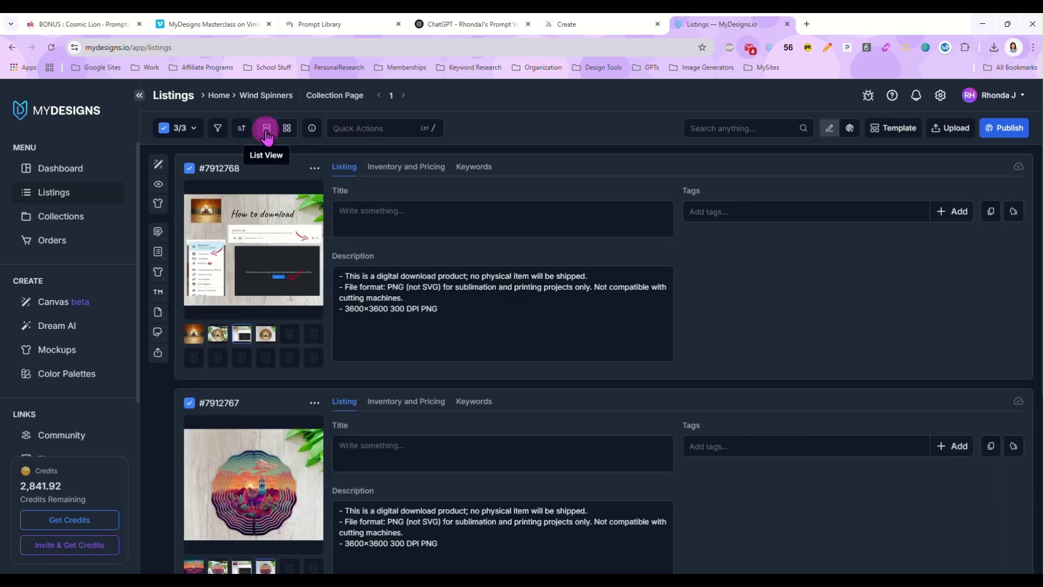
{"action": "left_click", "coordinate": [389, 130]}
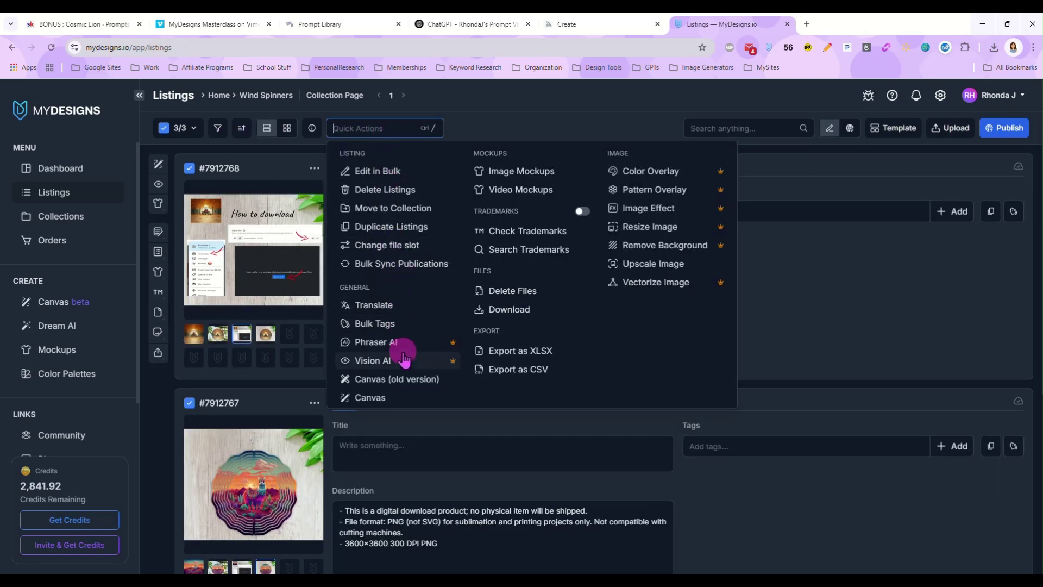
{"action": "left_click", "coordinate": [405, 361]}
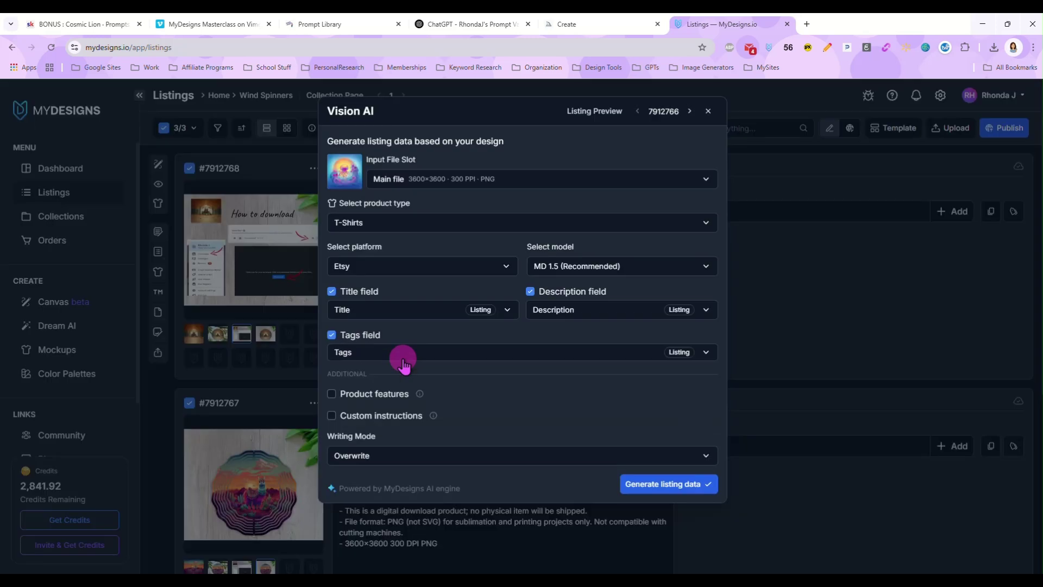
{"action": "left_click", "coordinate": [431, 219]}
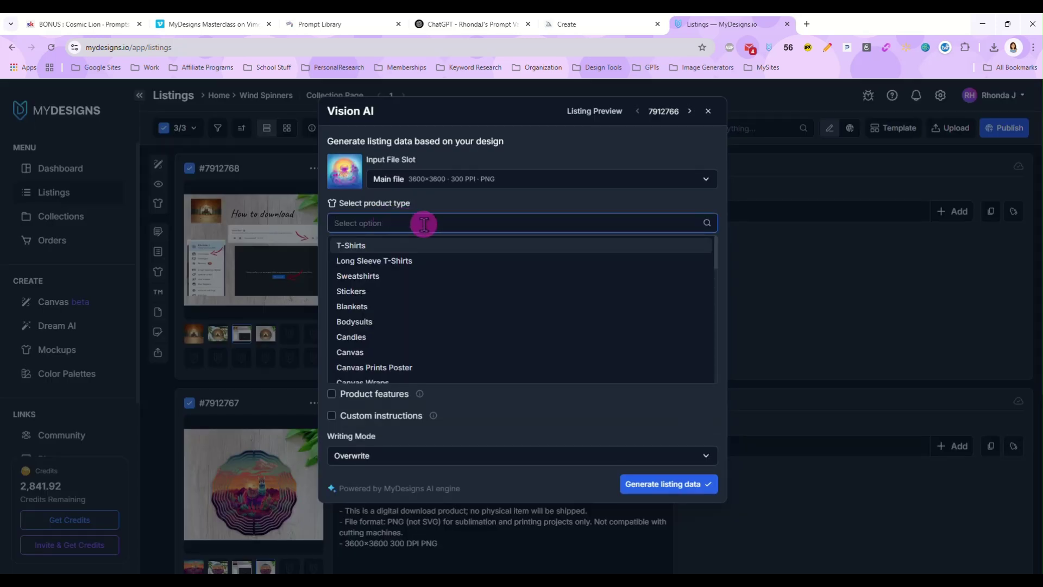
{"action": "scroll", "coordinate": [419, 316], "scroll_direction": "down", "scroll_amount": 10}
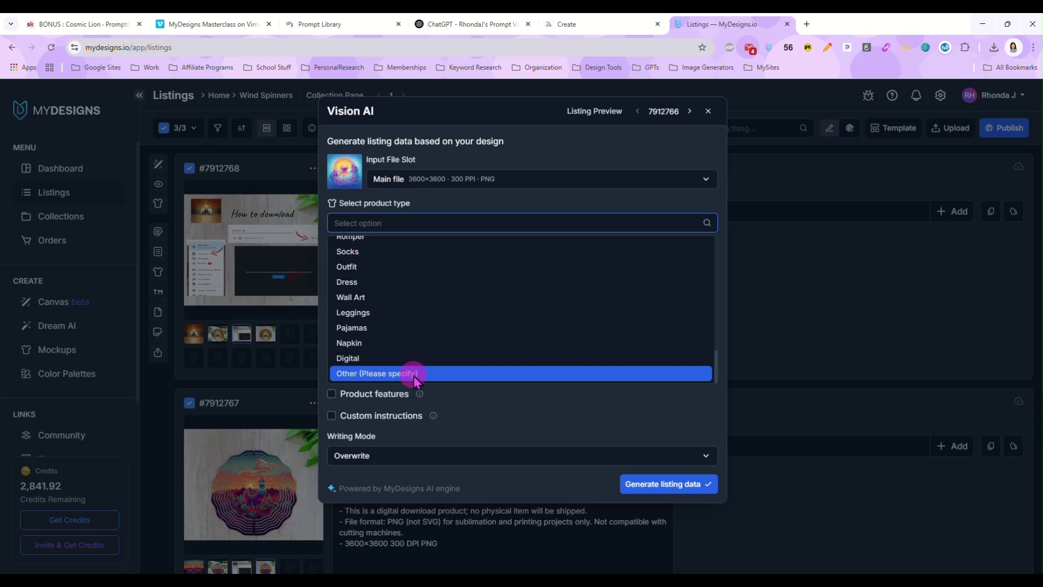
{"action": "left_click", "coordinate": [412, 375]}
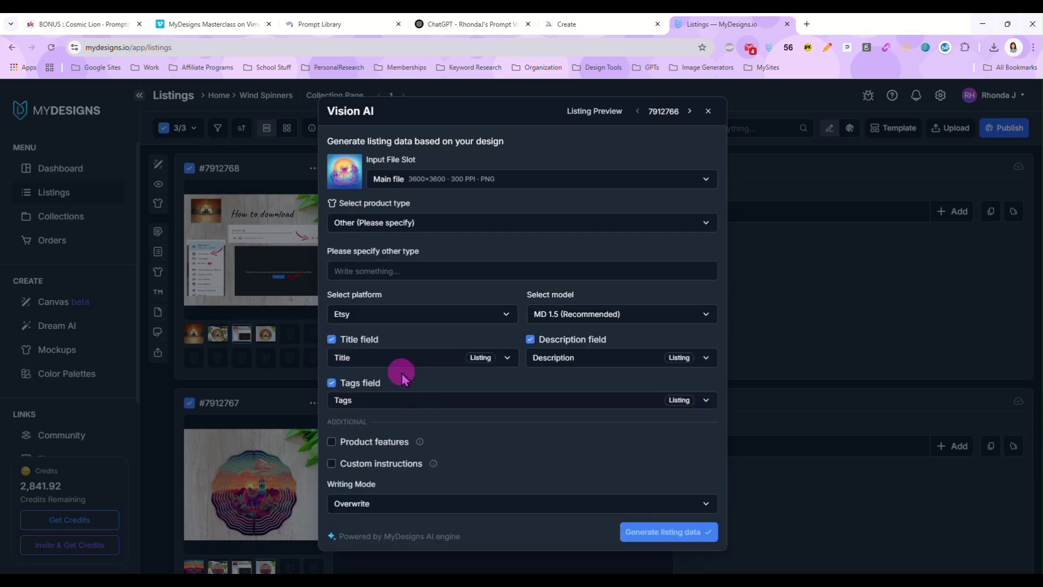
Step: Use Mockup 1 as input and describe the product as Wind Spinner Sublimation Design 300DPI Transparent PNG
{"action": "left_click", "coordinate": [401, 181]}
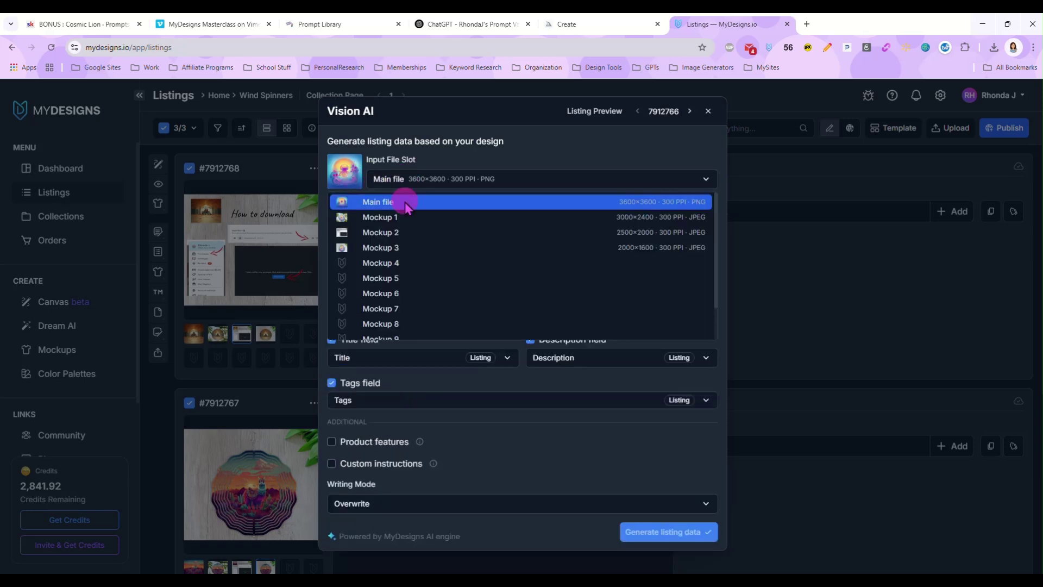
{"action": "left_click", "coordinate": [408, 217]}
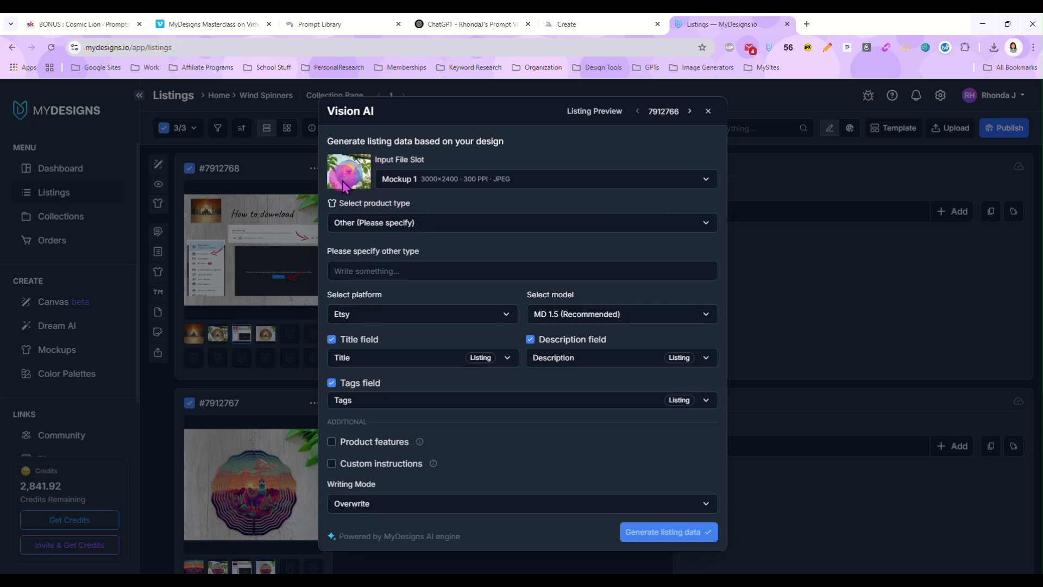
{"action": "left_click", "coordinate": [399, 272]}
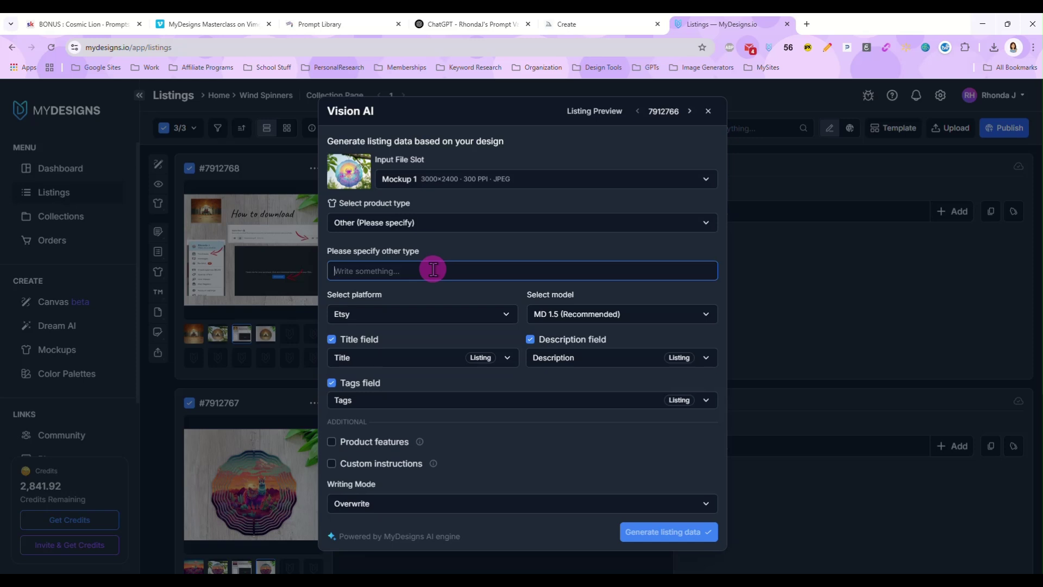
{"action": "type", "text": "W"}
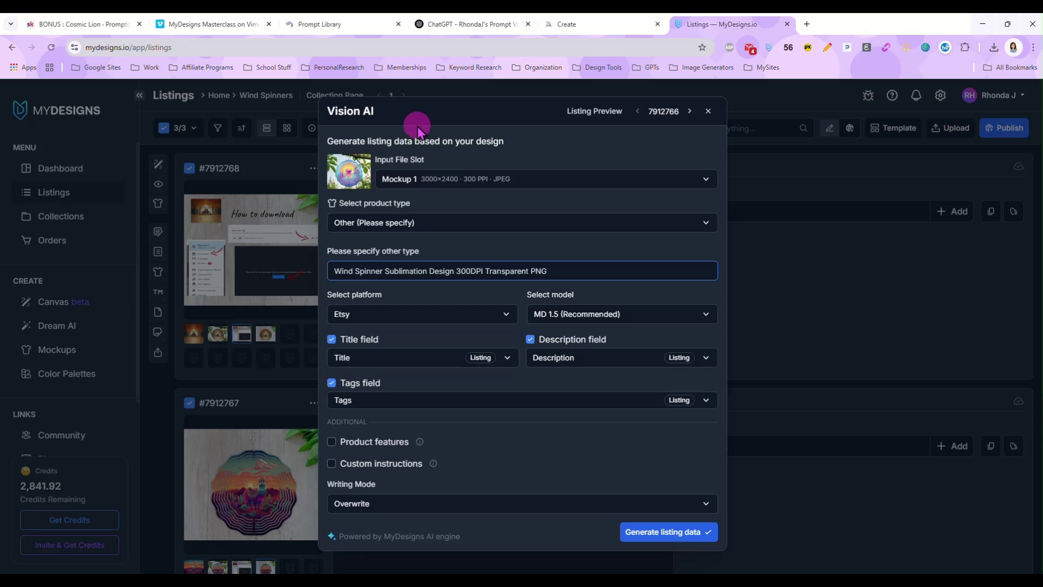
Step: Set Writing Mode to Prepend, add a don't-repeat-words custom instruction, and run Vision AI on 3 listings
{"action": "left_click", "coordinate": [413, 110]}
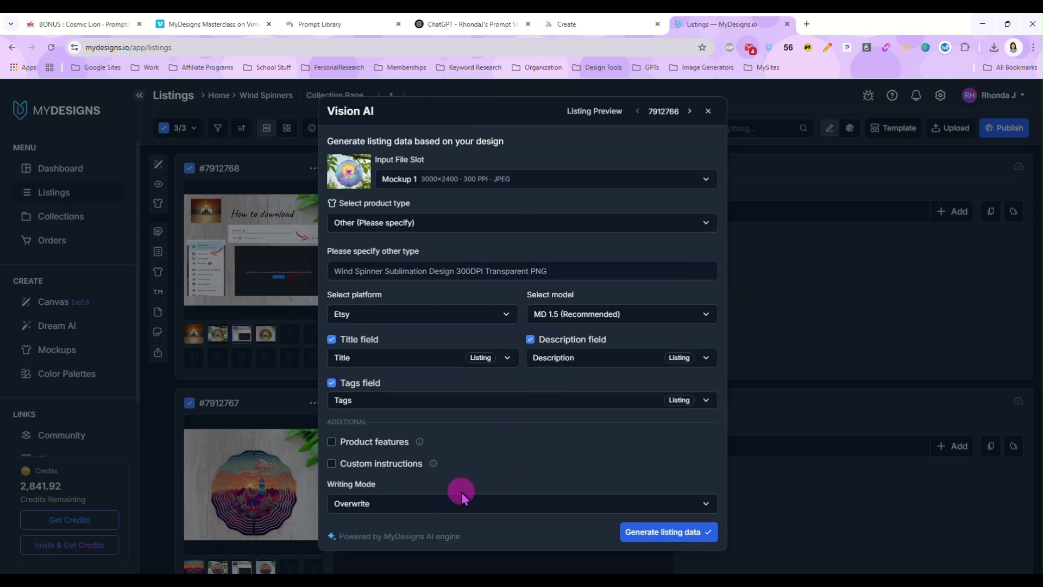
{"action": "left_click", "coordinate": [387, 503]}
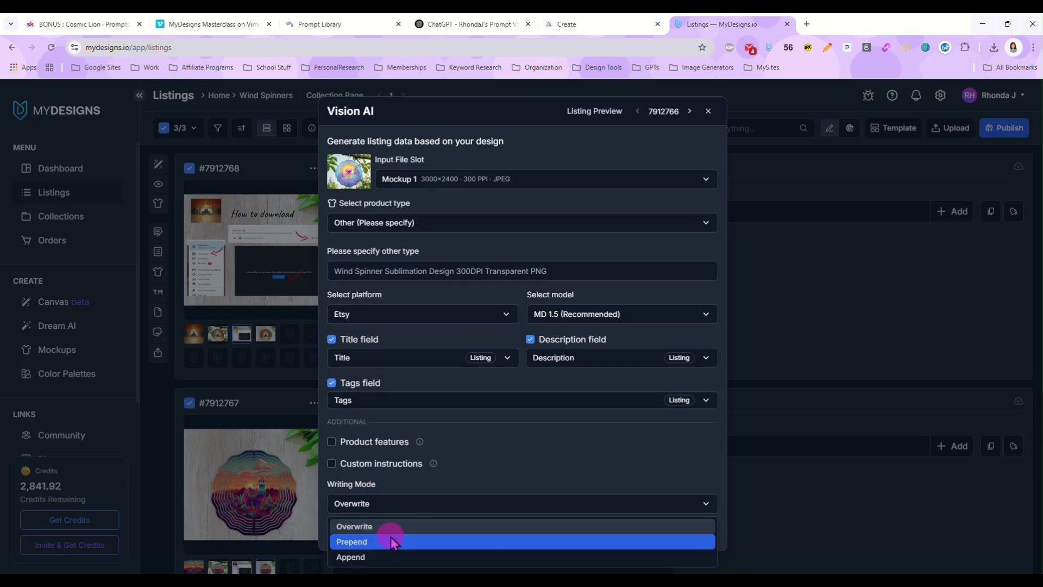
{"action": "left_click", "coordinate": [390, 540]}
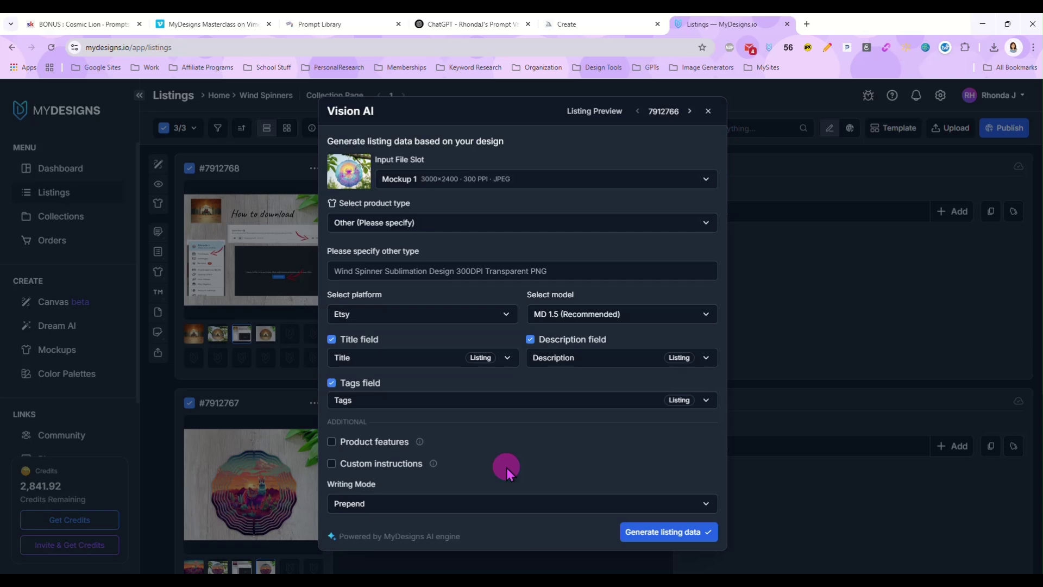
{"action": "left_click", "coordinate": [363, 463]}
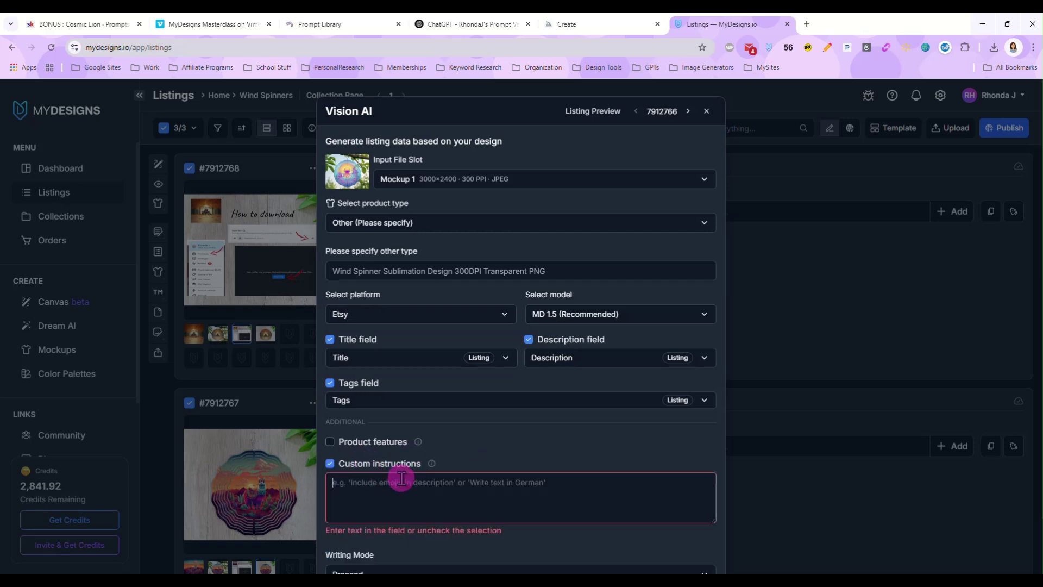
{"action": "left_click", "coordinate": [402, 479]}
{"action": "type", "text": "do"}
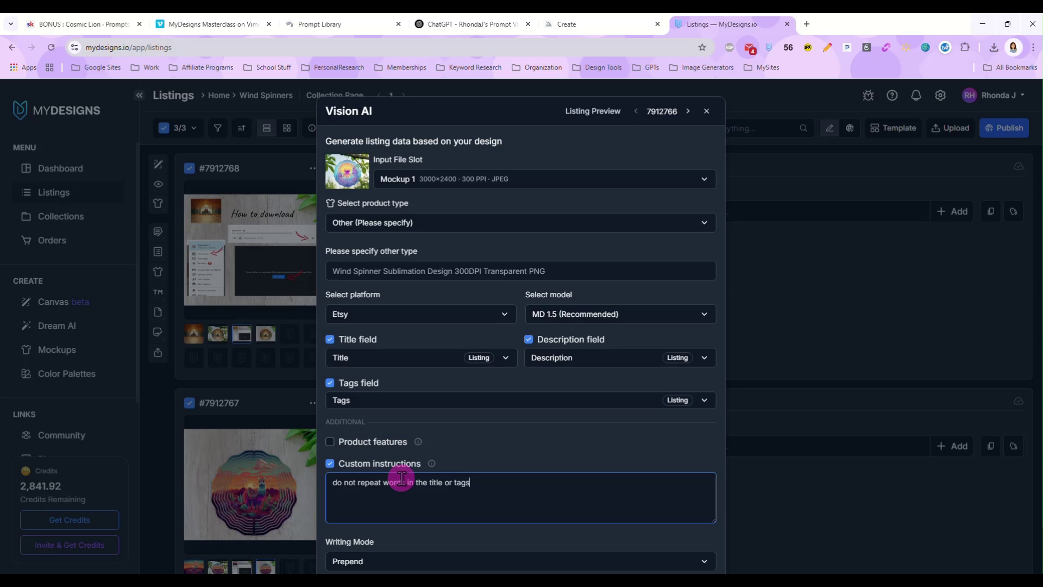
{"action": "scroll", "coordinate": [559, 431], "scroll_direction": "down", "scroll_amount": 2}
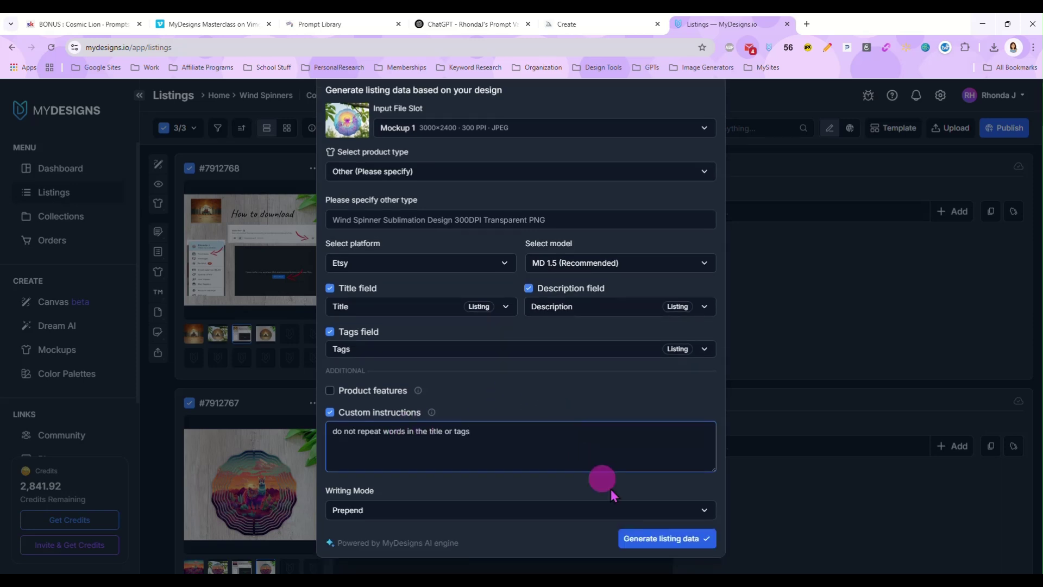
{"action": "left_click", "coordinate": [643, 539]}
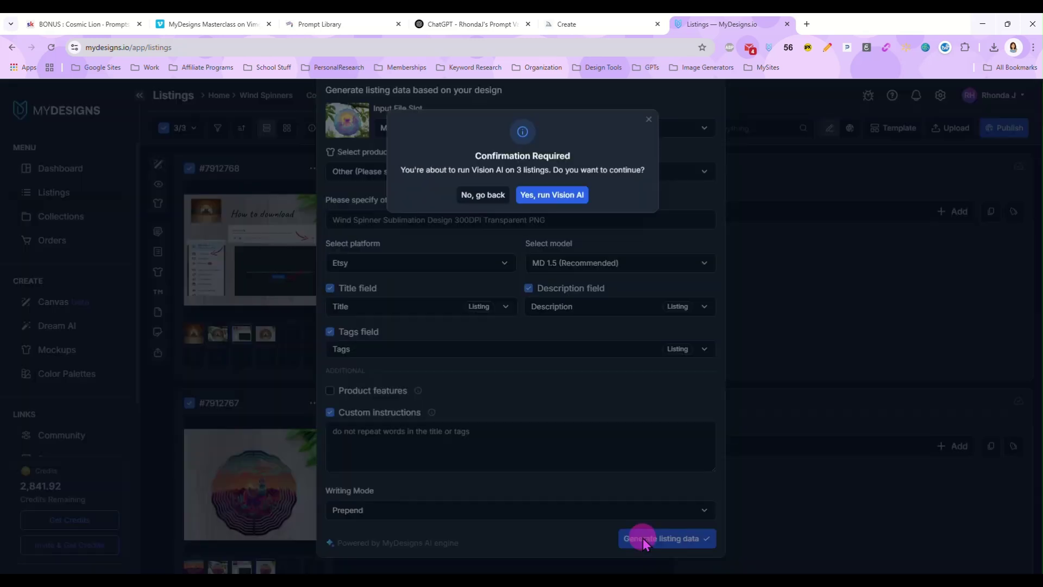
{"action": "left_click", "coordinate": [565, 201]}
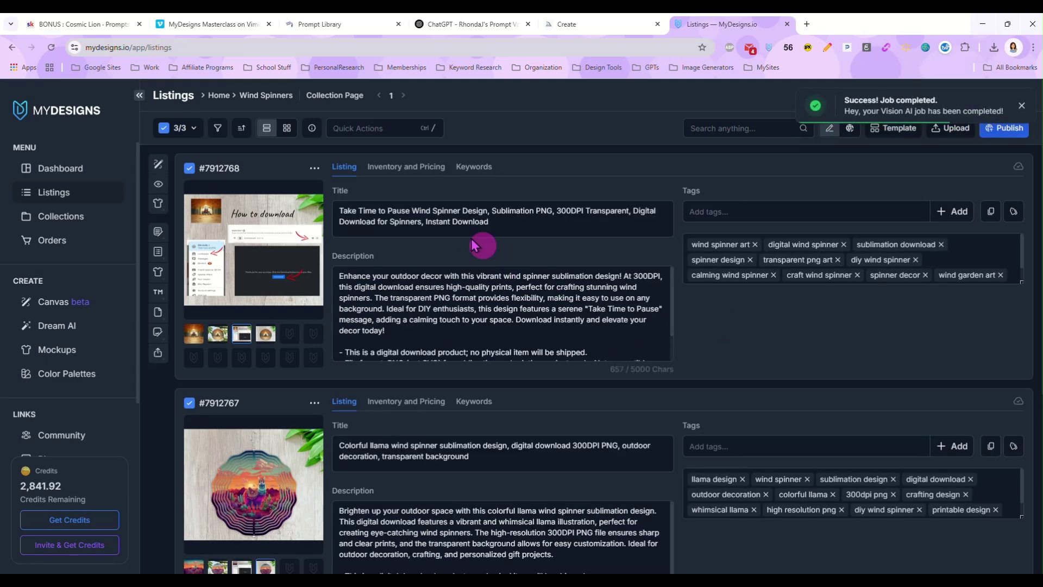
Step: Show Mockup 1 as each listing's preview and review the generated descriptions and tags
{"action": "left_click", "coordinate": [218, 333]}
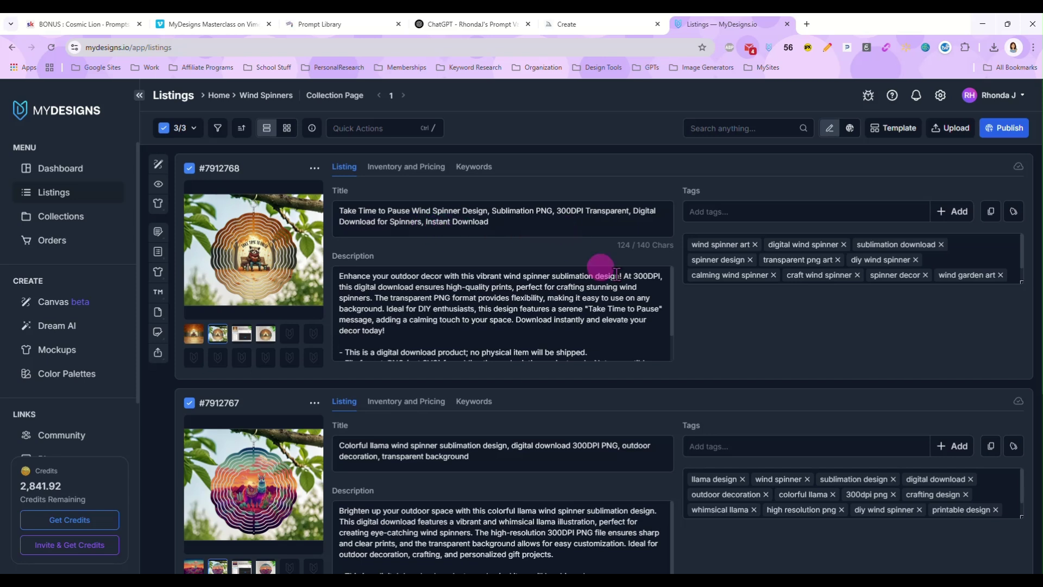
{"action": "left_click", "coordinate": [415, 307]}
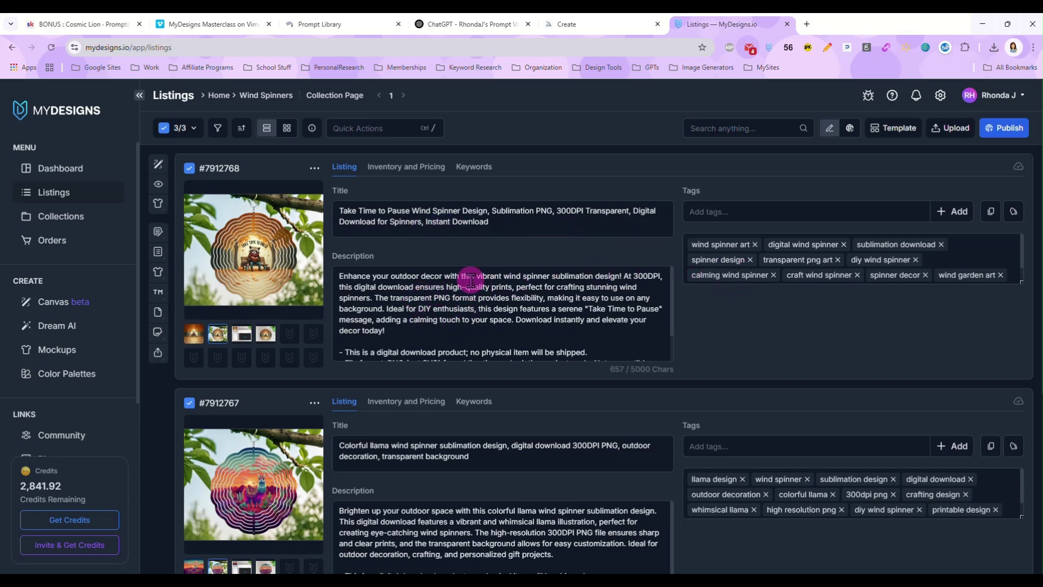
{"action": "scroll", "coordinate": [462, 289], "scroll_direction": "down", "scroll_amount": 1}
{"action": "scroll", "coordinate": [462, 289], "scroll_direction": "up", "scroll_amount": 1}
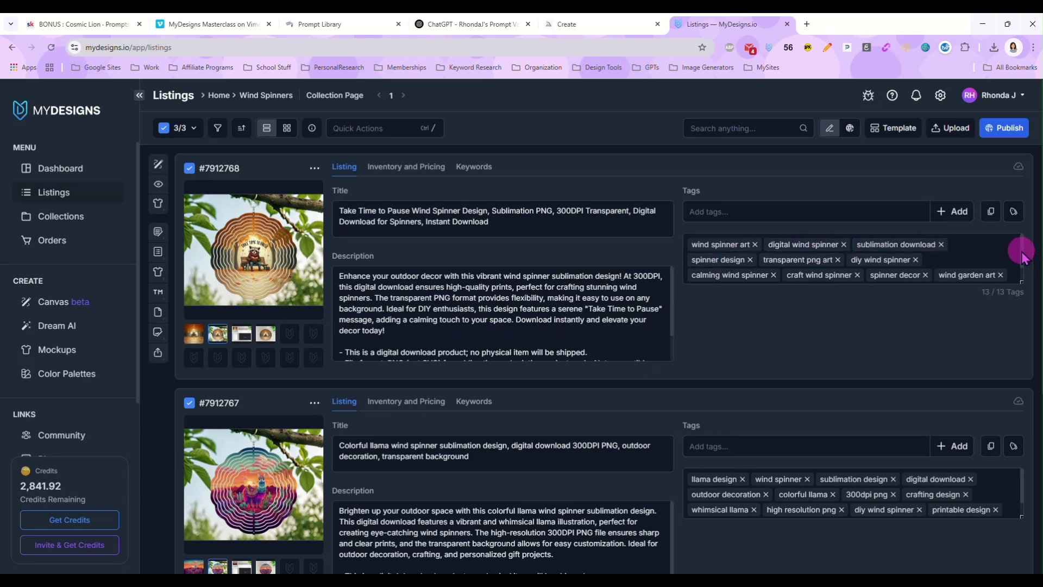
{"action": "mouse_move", "coordinate": [1022, 258]}
{"action": "left_mouse_down"}
{"action": "mouse_move", "coordinate": [1022, 269]}
{"action": "mouse_move", "coordinate": [1016, 251]}
{"action": "left_mouse_up"}
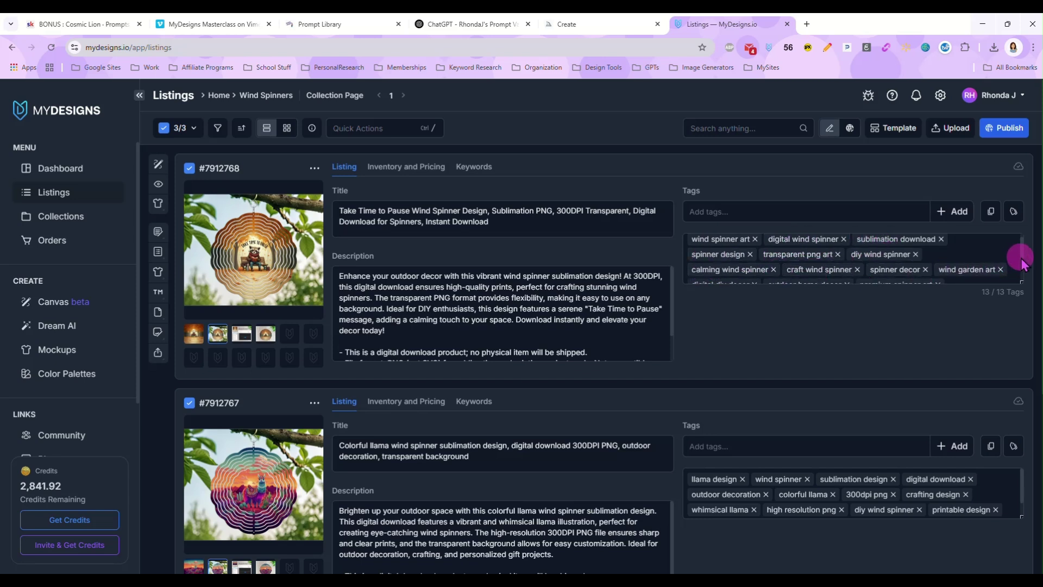
{"action": "left_click_drag", "start_coordinate": [1021, 264], "coordinate": [1018, 233]}
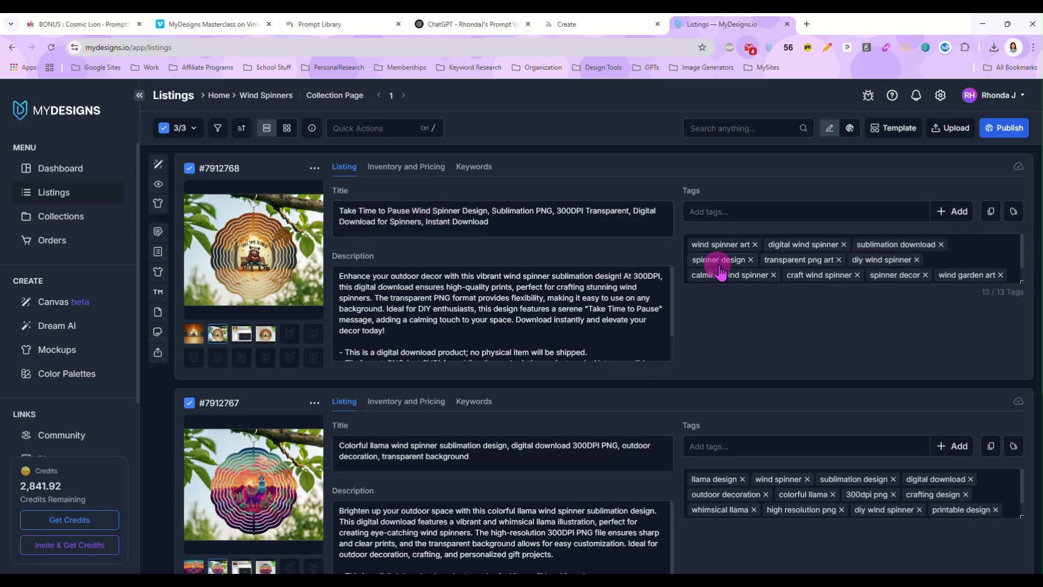
Step: Add 'Raccoon' to the start of listing #7912768's title and save it
{"action": "left_click", "coordinate": [391, 210]}
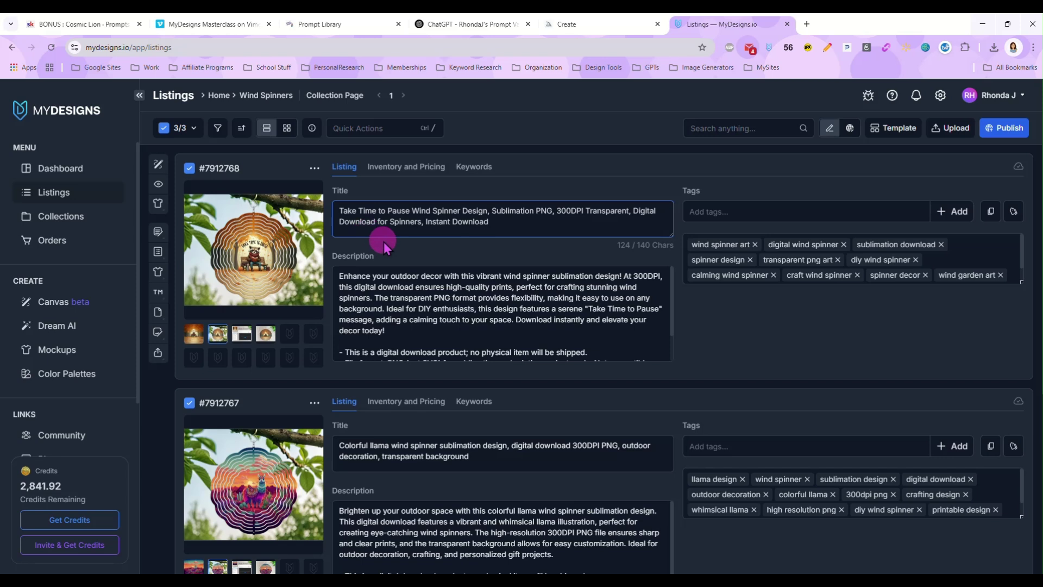
{"action": "type", "text": "Racco"}
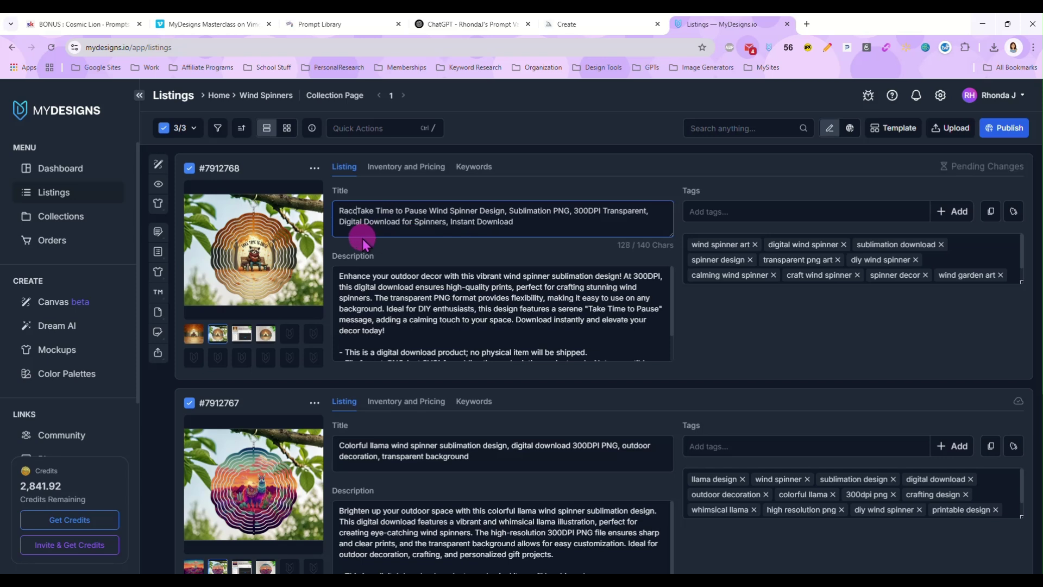
{"action": "type", "text": "on"}
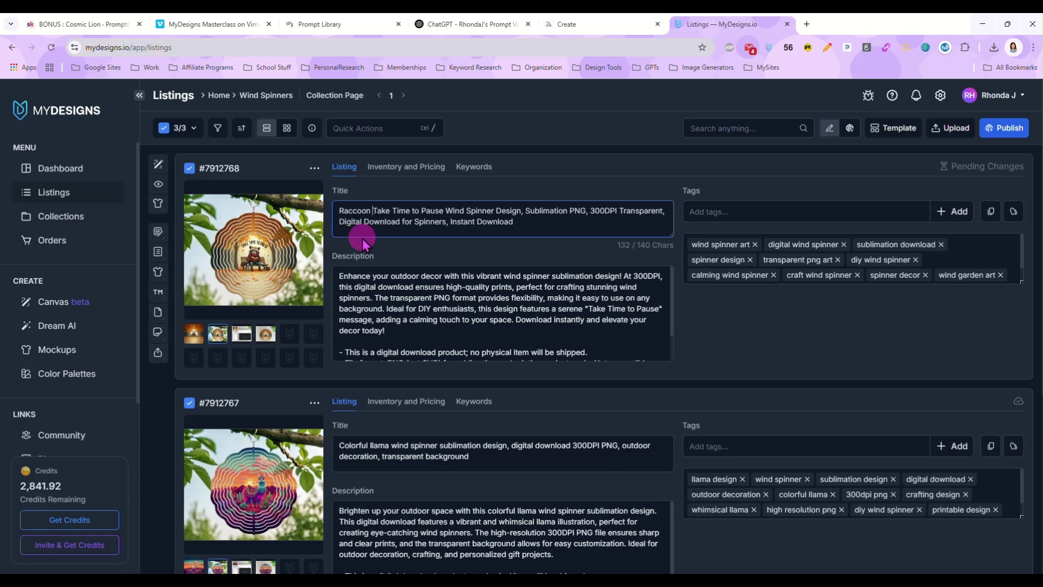
{"action": "left_click", "coordinate": [708, 321]}
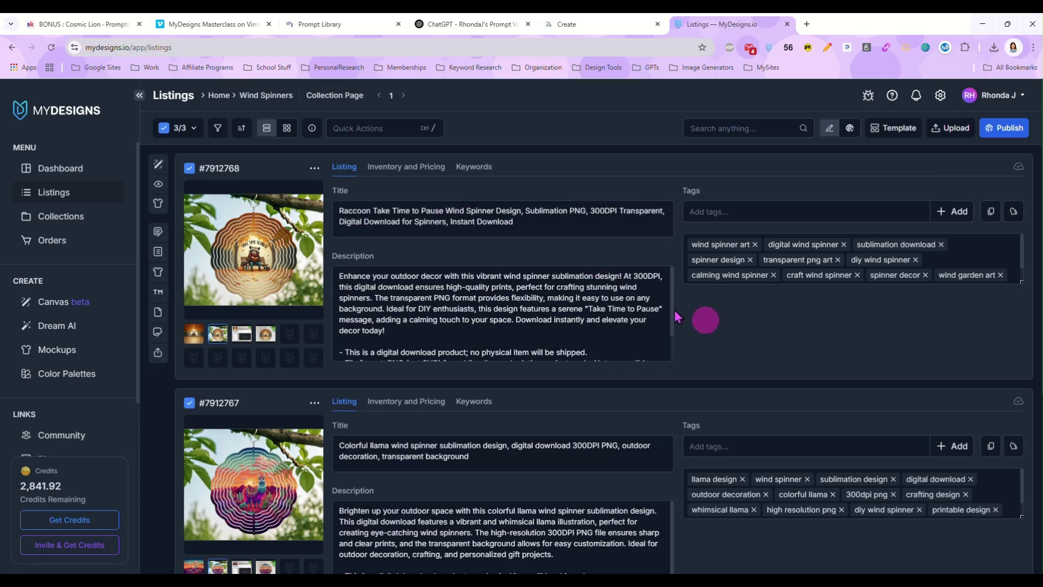
{"action": "scroll", "coordinate": [524, 296], "scroll_direction": "down", "scroll_amount": 3}
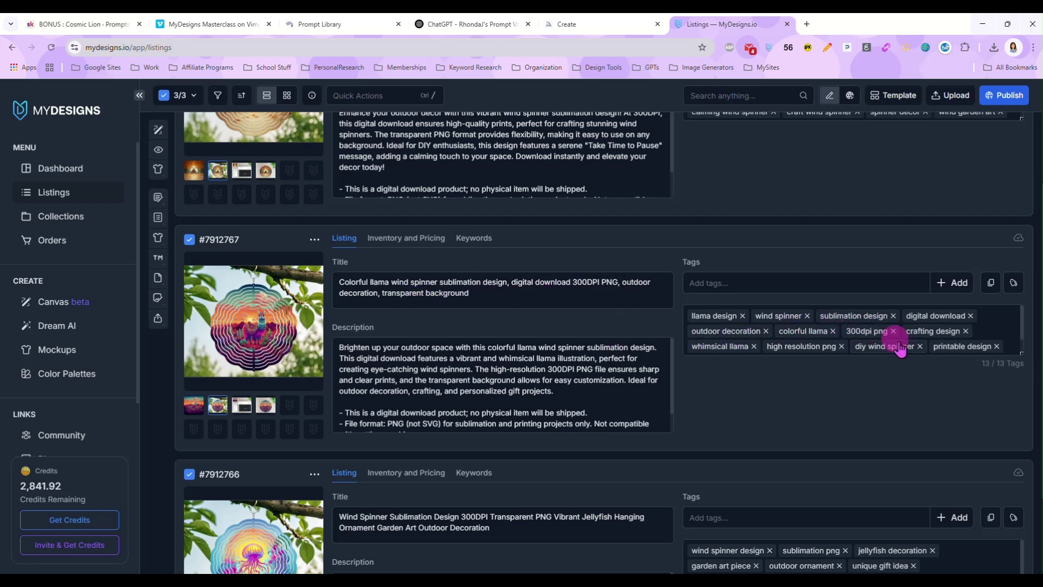
Step: Replace 'Colorful' with 'Desert' in the llama listing's title so it reads 'Desert llama'
{"action": "mouse_move", "coordinate": [1017, 321]}
{"action": "left_mouse_down"}
{"action": "mouse_move", "coordinate": [1022, 342]}
{"action": "mouse_move", "coordinate": [1021, 321]}
{"action": "left_mouse_up"}
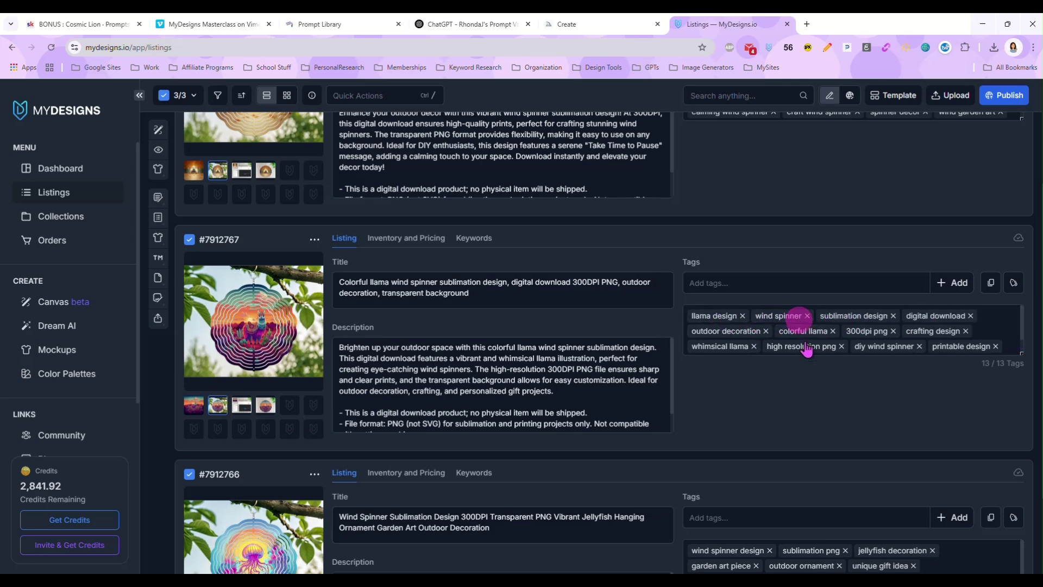
{"action": "left_click", "coordinate": [398, 288]}
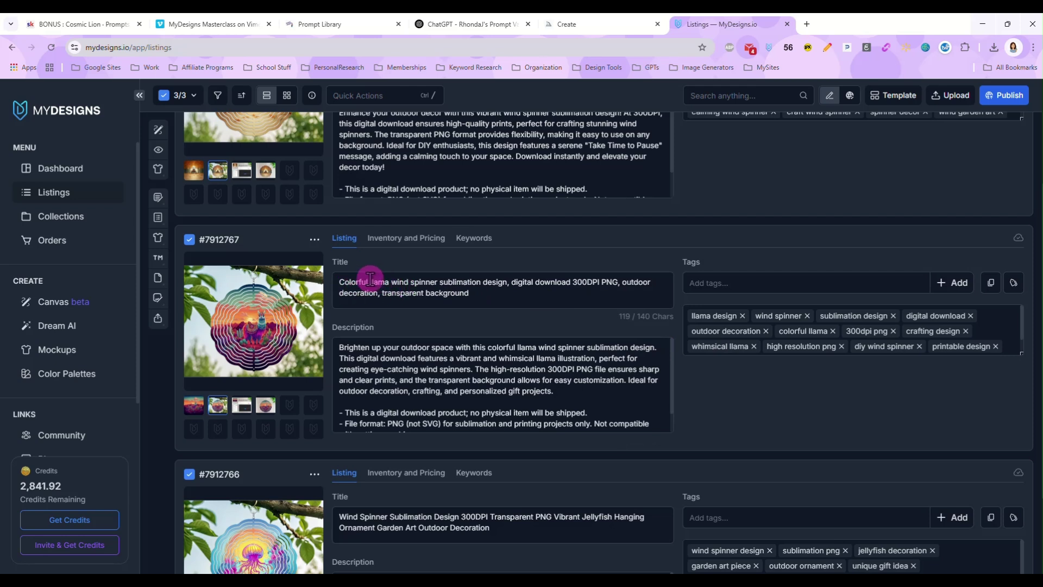
{"action": "left_click", "coordinate": [369, 279]}
{"action": "double_click", "coordinate": [359, 282]}
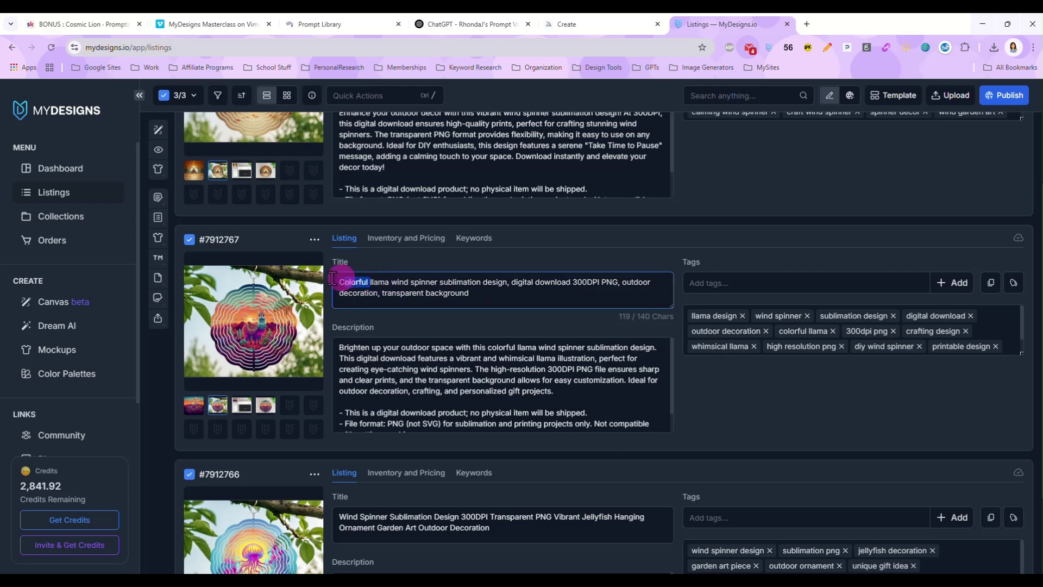
{"action": "key", "text": "BackSpace"}
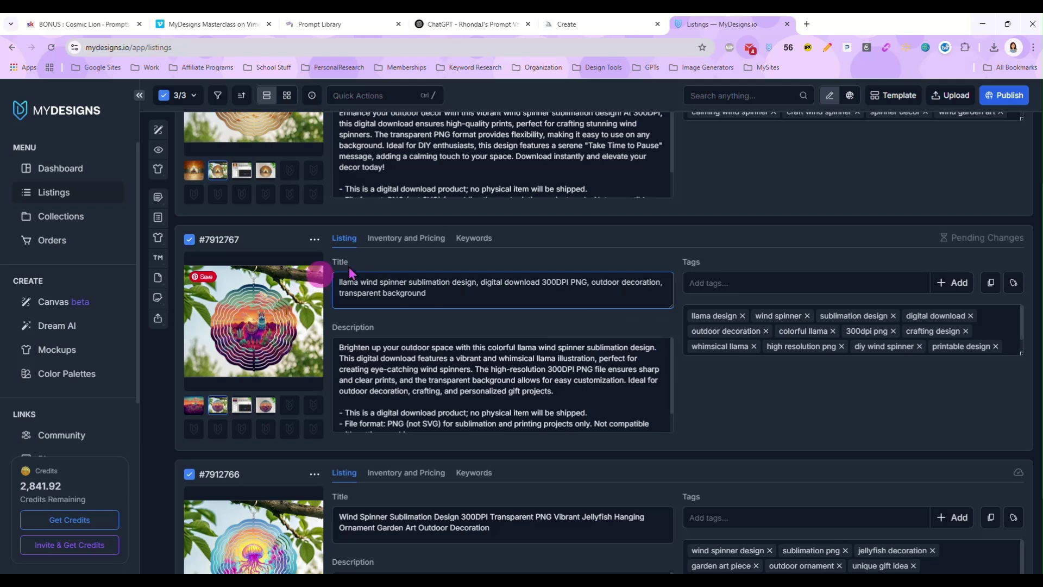
{"action": "left_click", "coordinate": [341, 279]}
{"action": "type", "text": "Deser"}
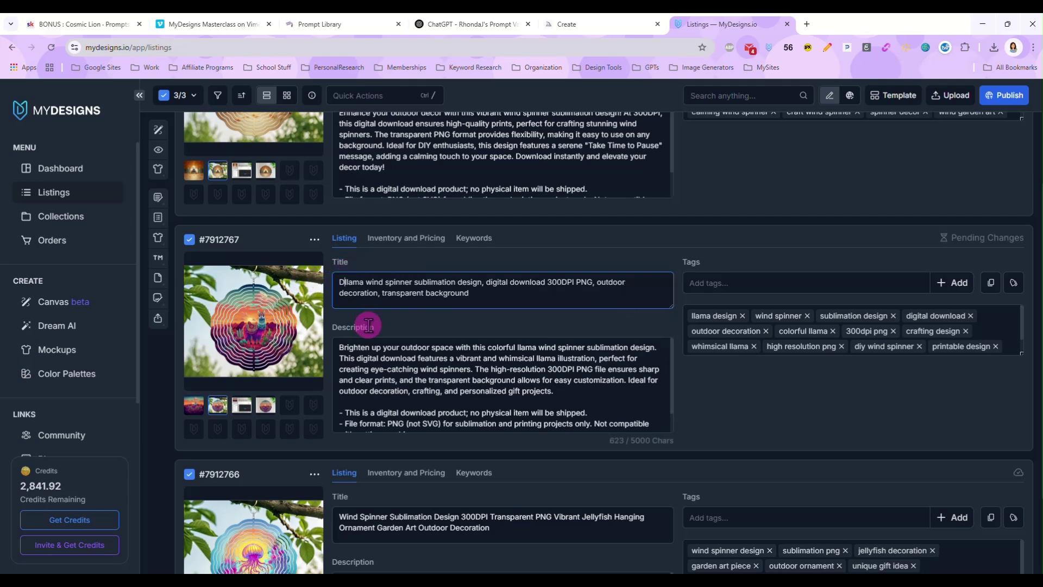
{"action": "type", "text": "t"}
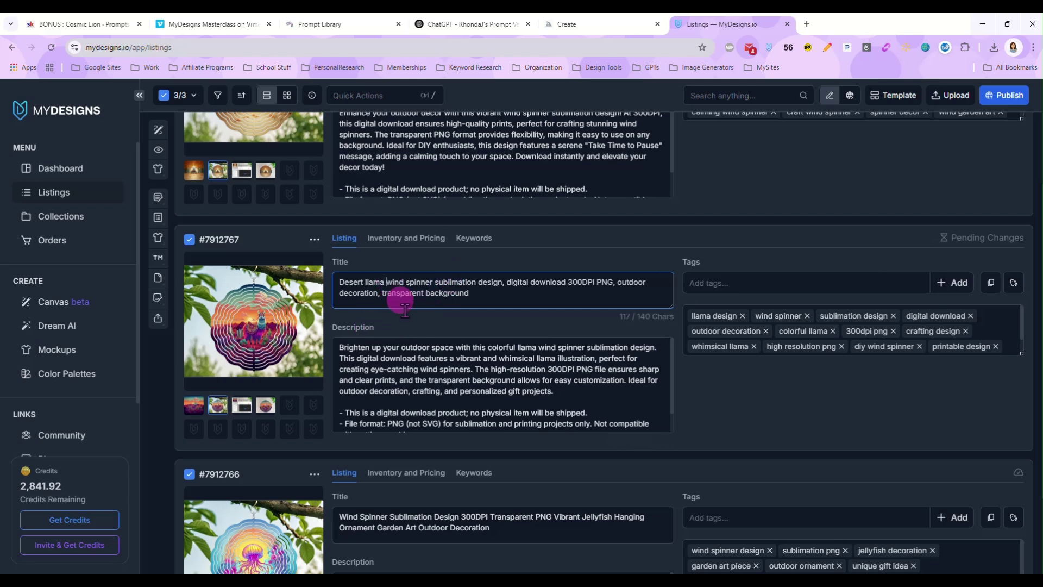
{"action": "left_click", "coordinate": [475, 318]}
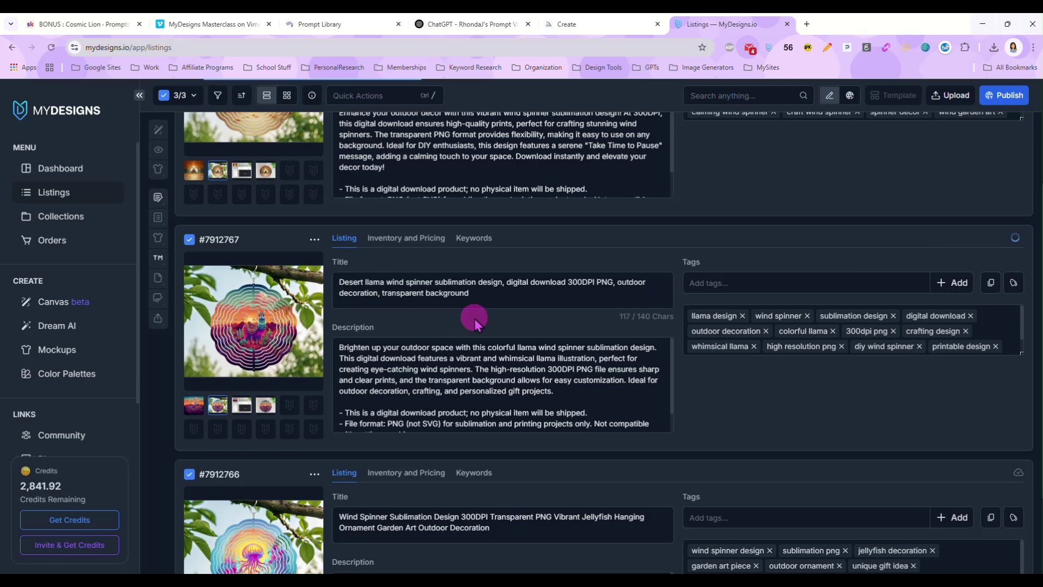
Step: Add 'Jellyfish' to the start of the jellyfish listing's title
{"action": "scroll", "coordinate": [474, 319], "scroll_direction": "down", "scroll_amount": 3}
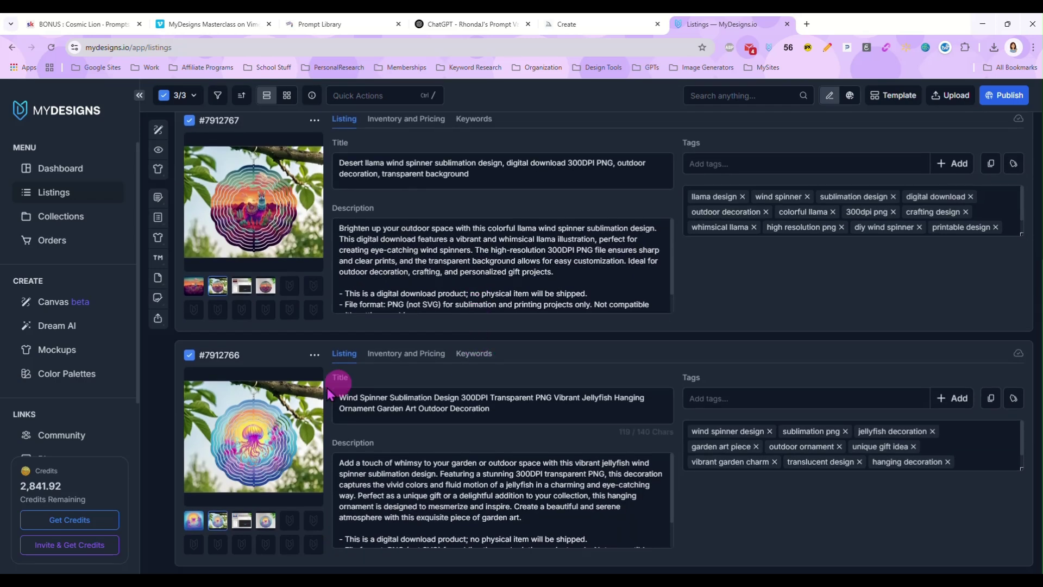
{"action": "scroll", "coordinate": [733, 441], "scroll_direction": "down", "scroll_amount": 1}
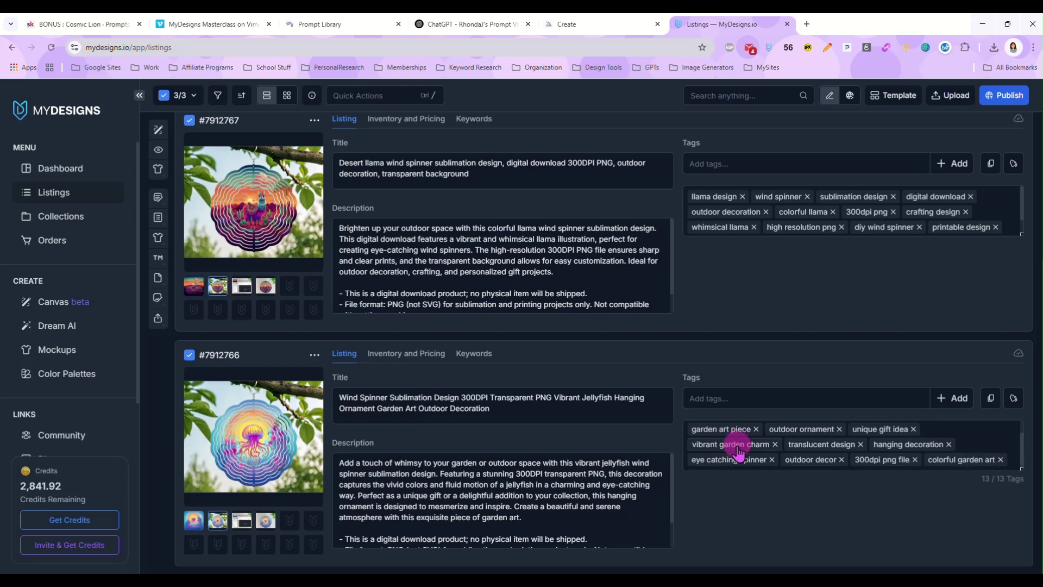
{"action": "scroll", "coordinate": [723, 450], "scroll_direction": "up", "scroll_amount": 1}
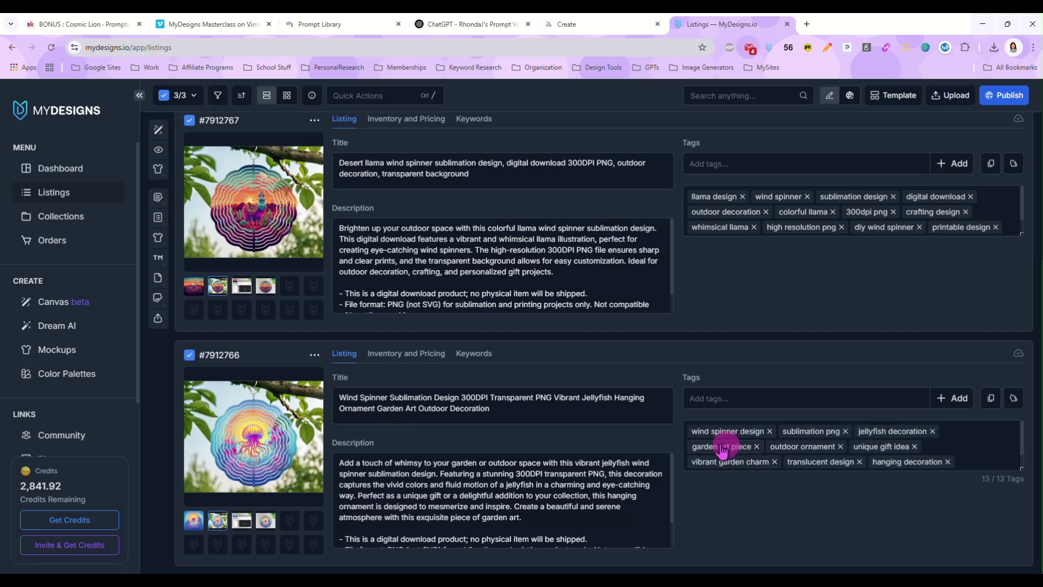
{"action": "left_click", "coordinate": [341, 399]}
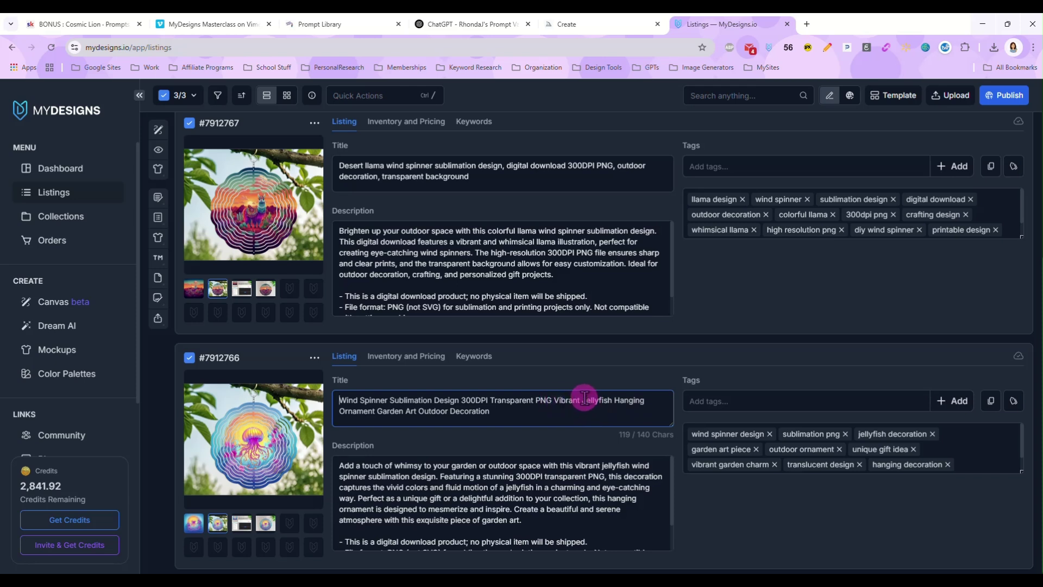
{"action": "type", "text": "Jellyfish"}
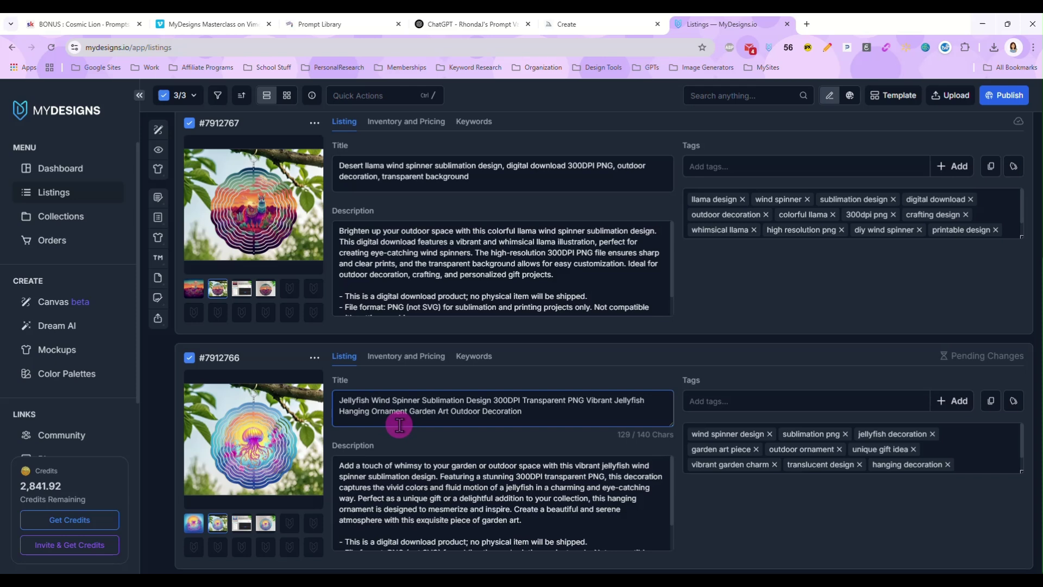
{"action": "left_click", "coordinate": [486, 437]}
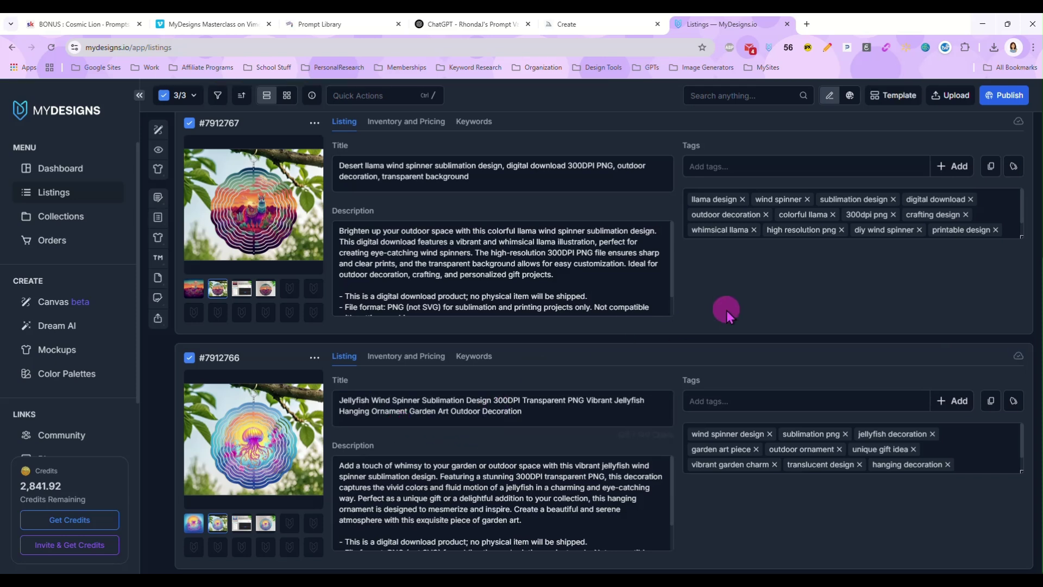
{"action": "left_click", "coordinate": [429, 398]}
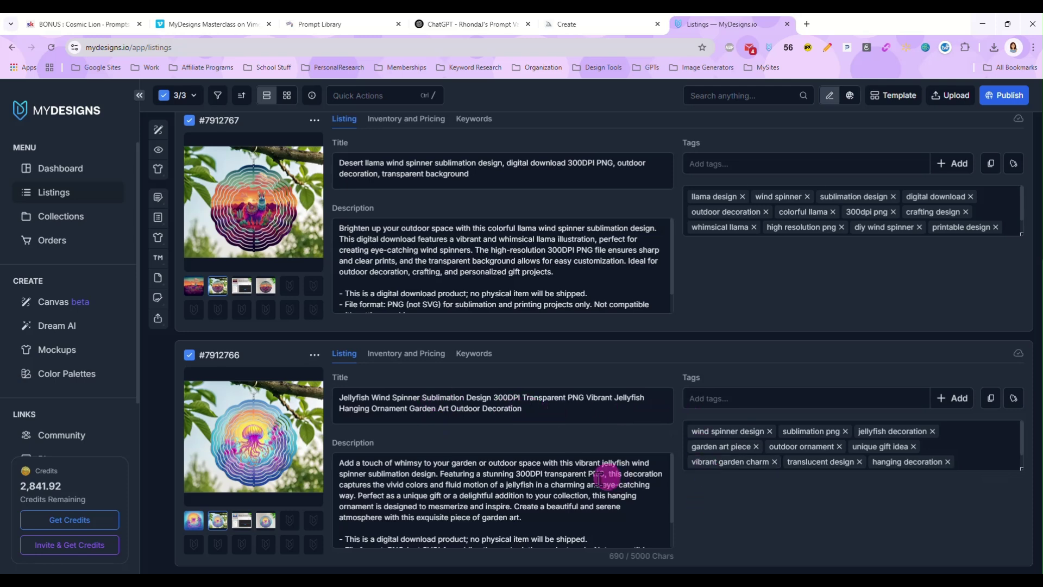
{"action": "scroll", "coordinate": [568, 383], "scroll_direction": "up", "scroll_amount": 5}
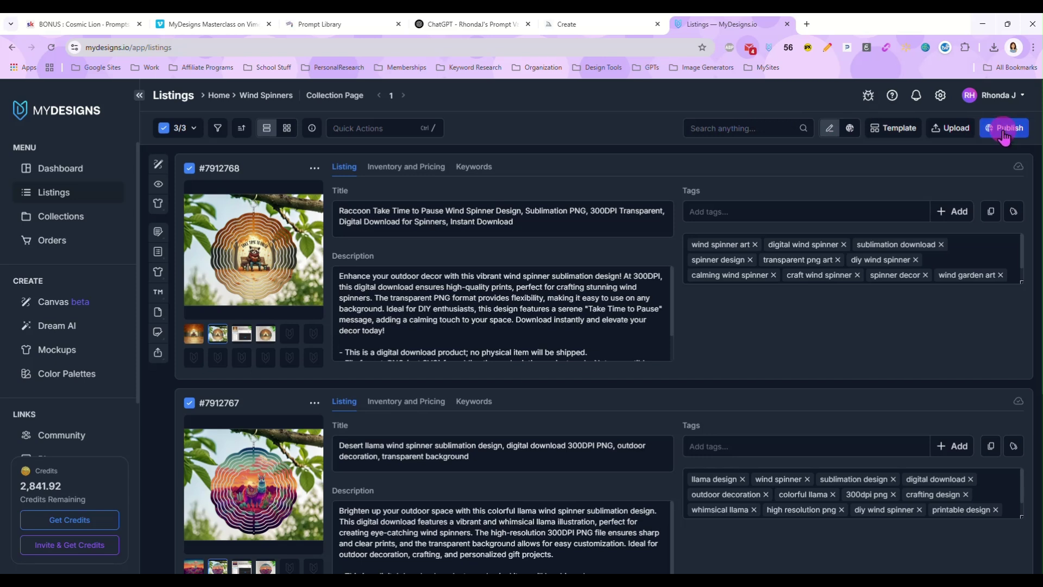
Step: Start a Digital > Etsy publish, choosing 'Select files to sell' without conversion
{"action": "left_click", "coordinate": [1003, 134]}
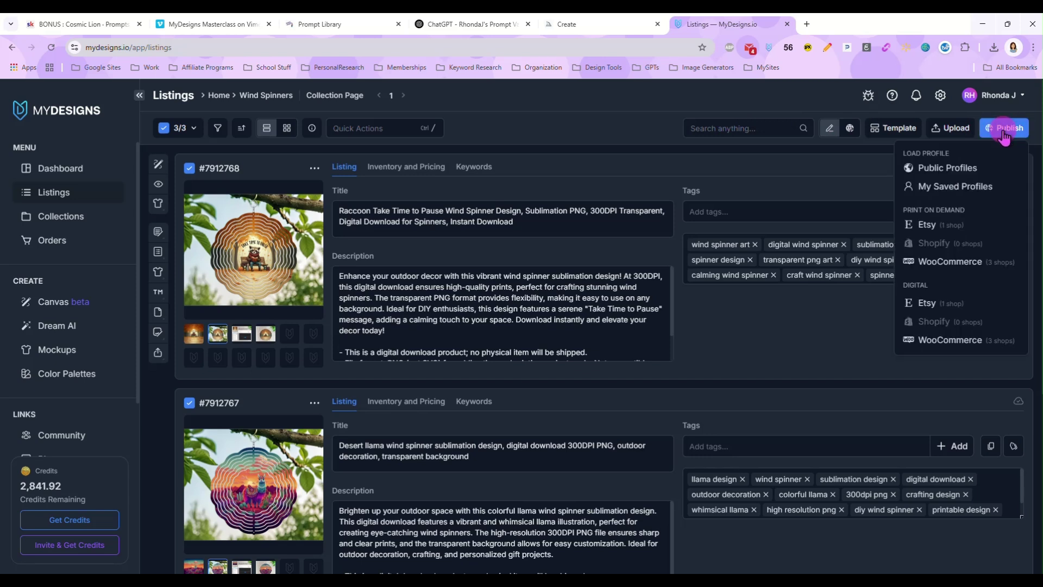
{"action": "left_click", "coordinate": [927, 302]}
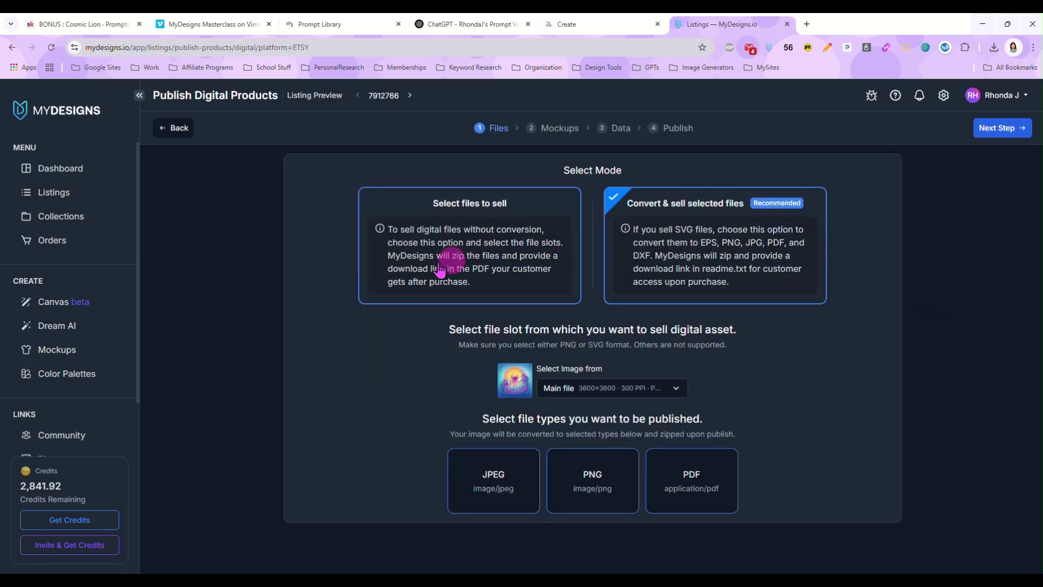
{"action": "left_click", "coordinate": [444, 239]}
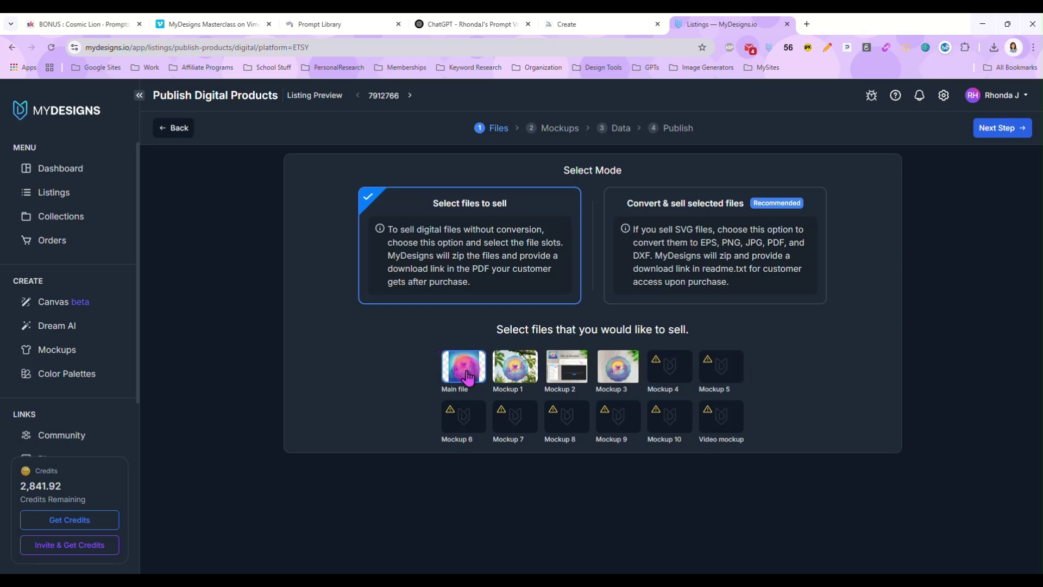
{"action": "left_click", "coordinate": [1003, 131]}
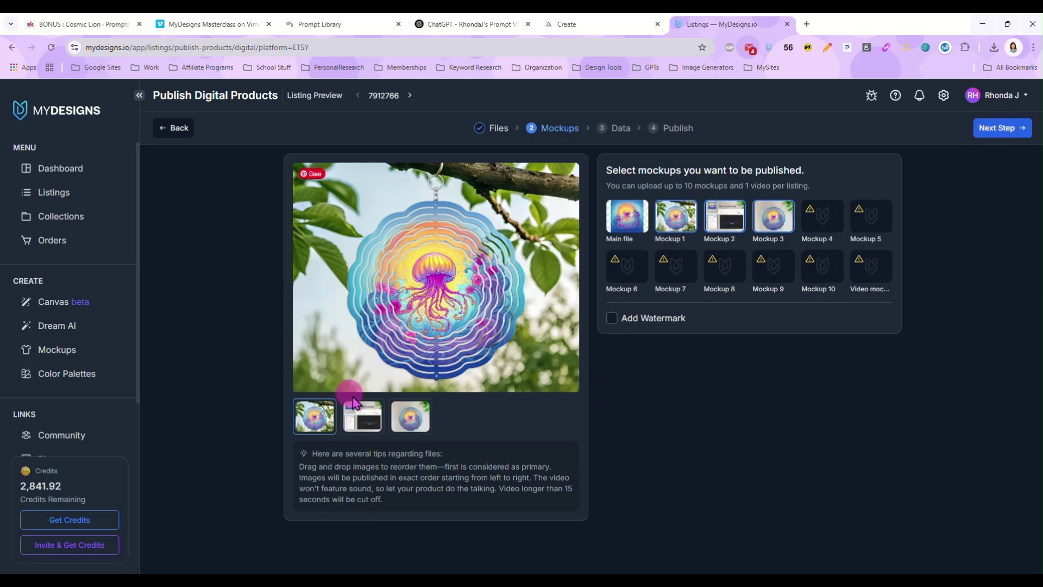
Step: Review the main file and Mockups 1–3, including the How to download mockup
{"action": "left_click_drag", "start_coordinate": [388, 425], "coordinate": [482, 413]}
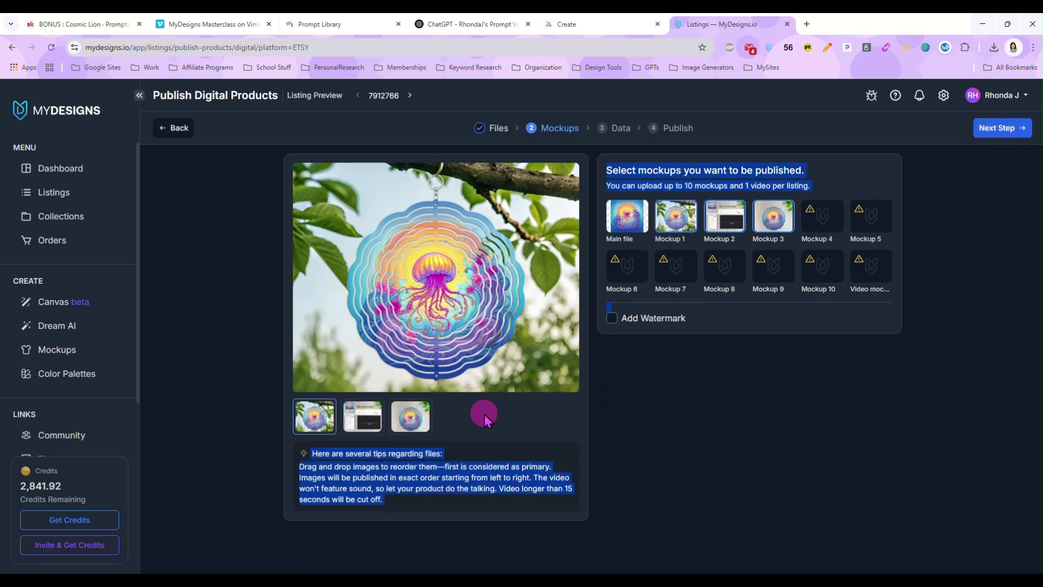
{"action": "left_click", "coordinate": [413, 429]}
{"action": "mouse_move", "coordinate": [379, 423]}
{"action": "left_mouse_down"}
{"action": "mouse_move", "coordinate": [458, 419]}
{"action": "mouse_move", "coordinate": [312, 421]}
{"action": "mouse_move", "coordinate": [397, 431]}
{"action": "left_mouse_up"}
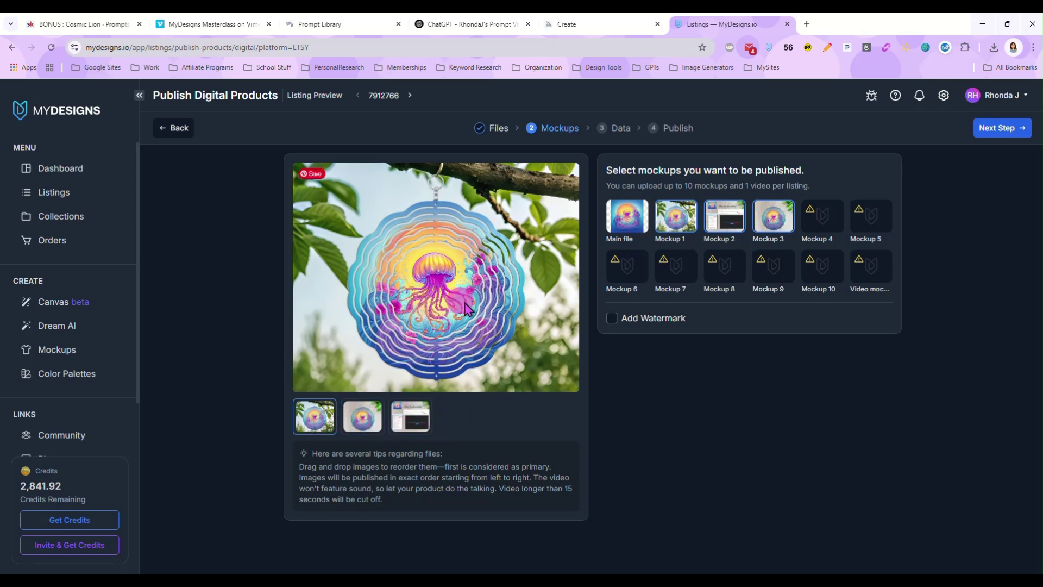
{"action": "left_click", "coordinate": [369, 419]}
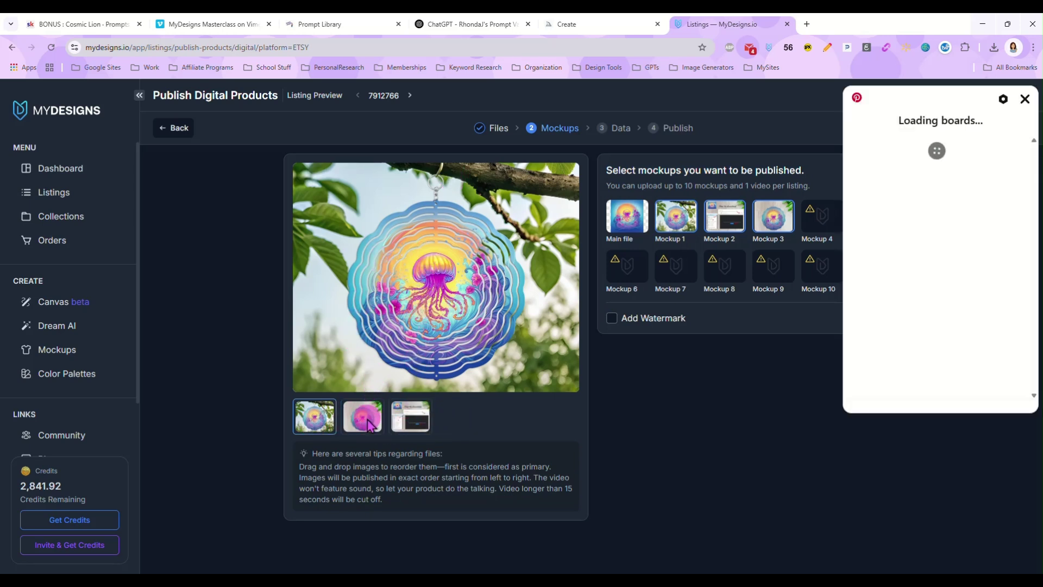
{"action": "left_click", "coordinate": [1028, 99]}
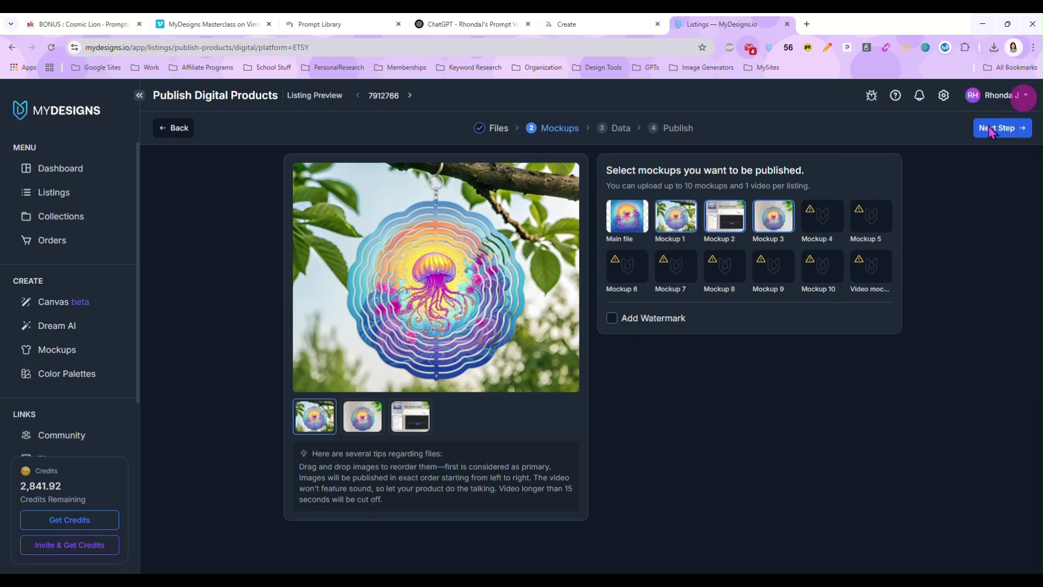
{"action": "left_click", "coordinate": [375, 430]}
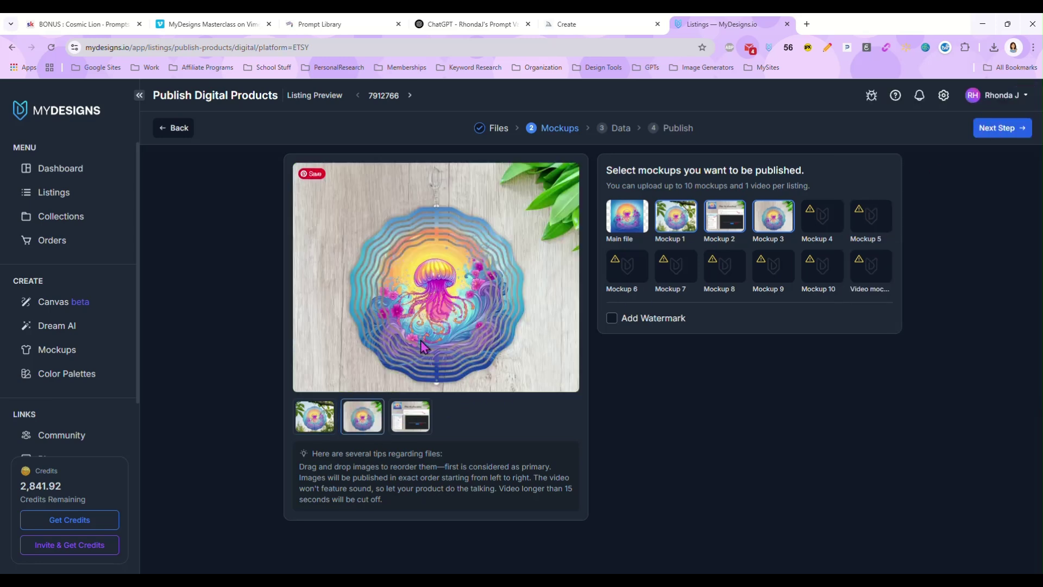
{"action": "left_click", "coordinate": [412, 416]}
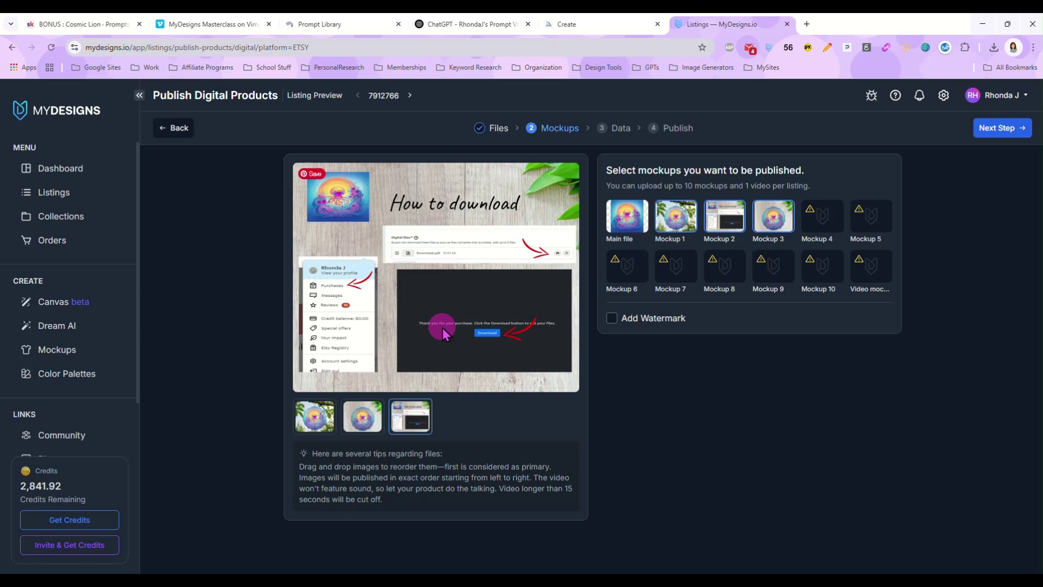
{"action": "left_click", "coordinate": [325, 429]}
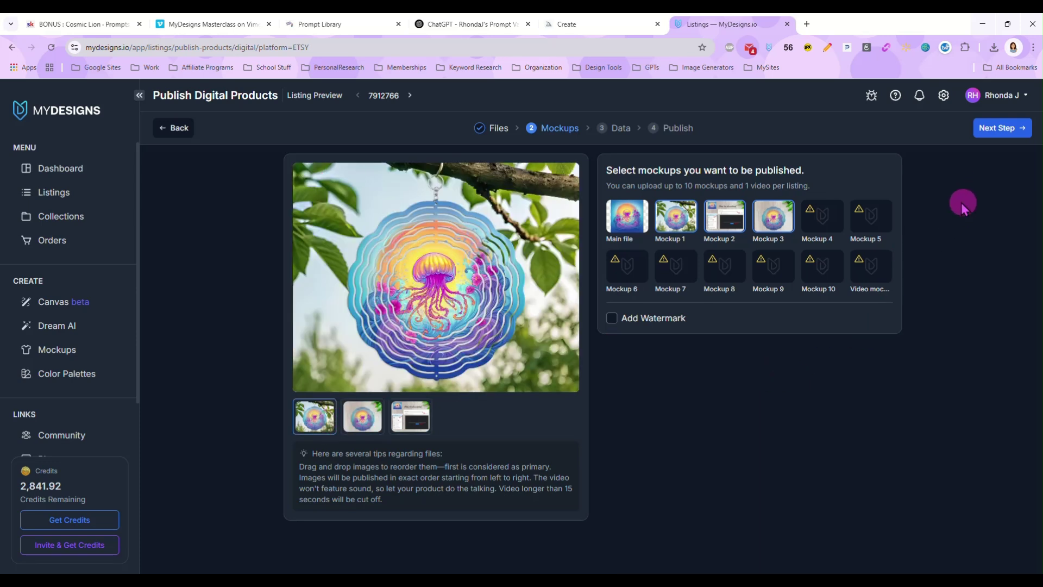
Step: Move past the Data and review steps and publish the three wind spinner listings to Etsy
{"action": "left_click", "coordinate": [1000, 128]}
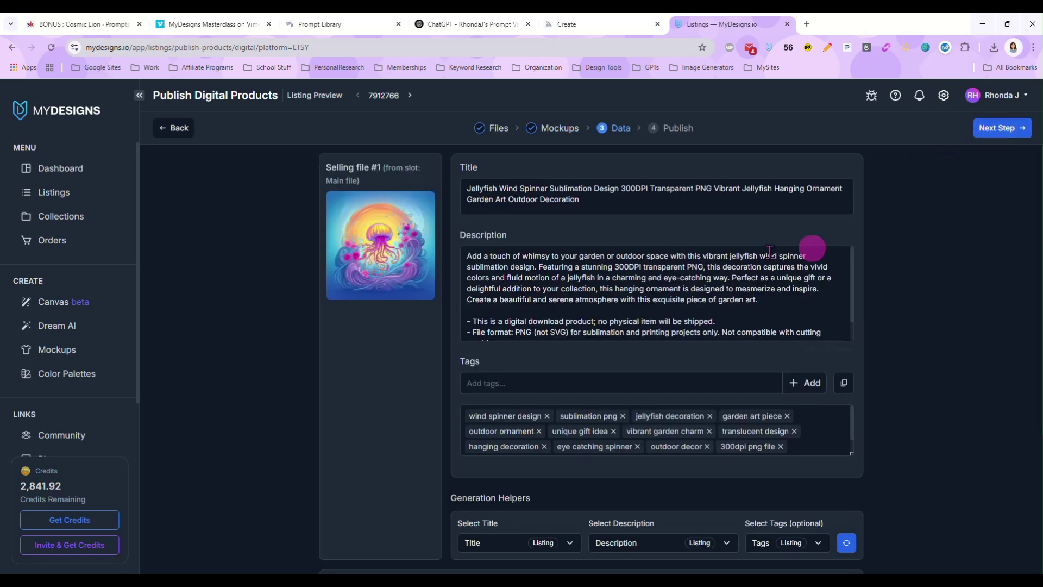
{"action": "scroll", "coordinate": [453, 233], "scroll_direction": "down", "scroll_amount": 4}
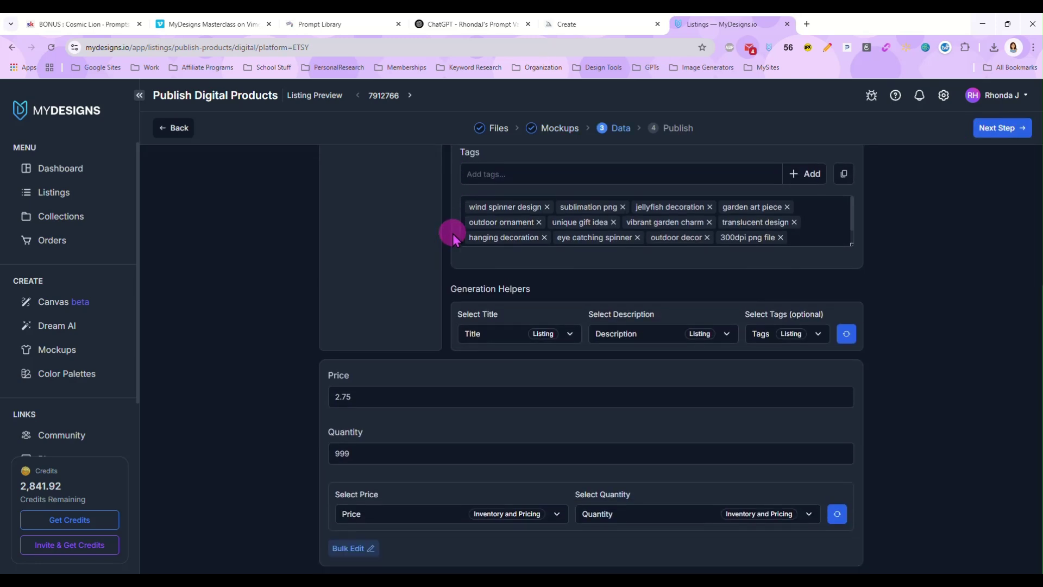
{"action": "scroll", "coordinate": [452, 233], "scroll_direction": "up", "scroll_amount": 4}
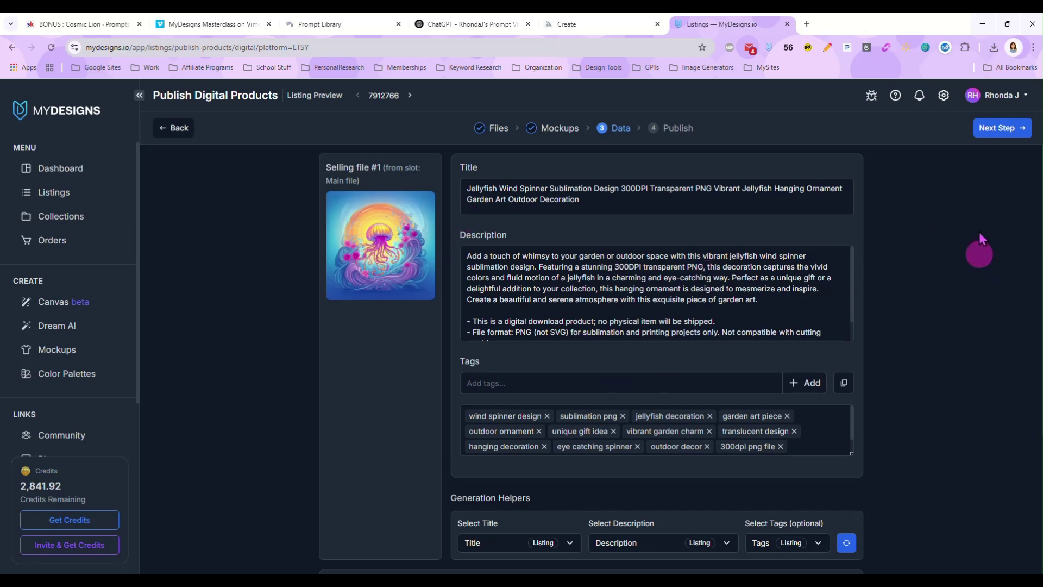
{"action": "left_click", "coordinate": [1002, 128]}
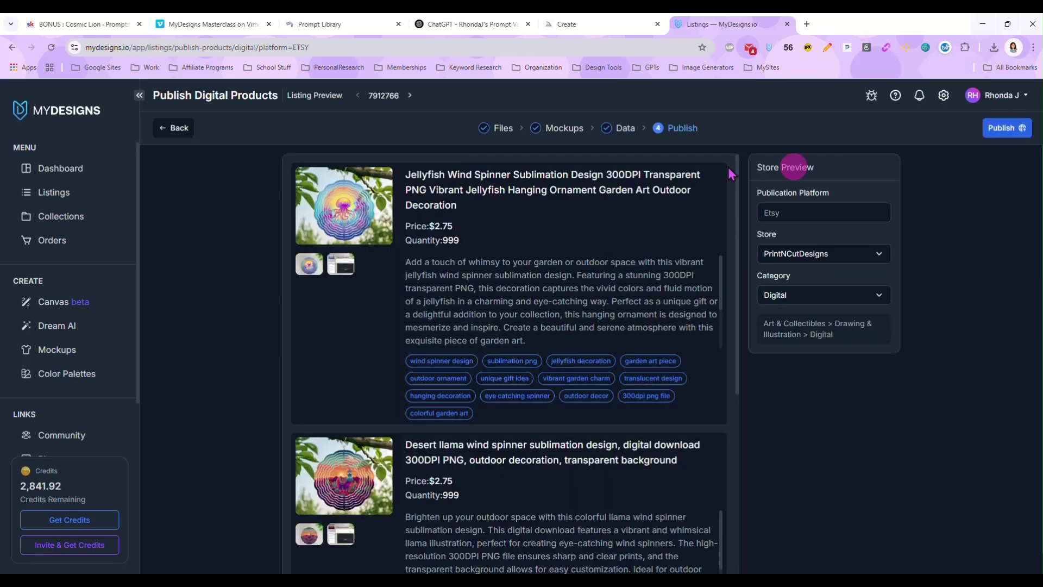
{"action": "scroll", "coordinate": [549, 271], "scroll_direction": "down", "scroll_amount": 5}
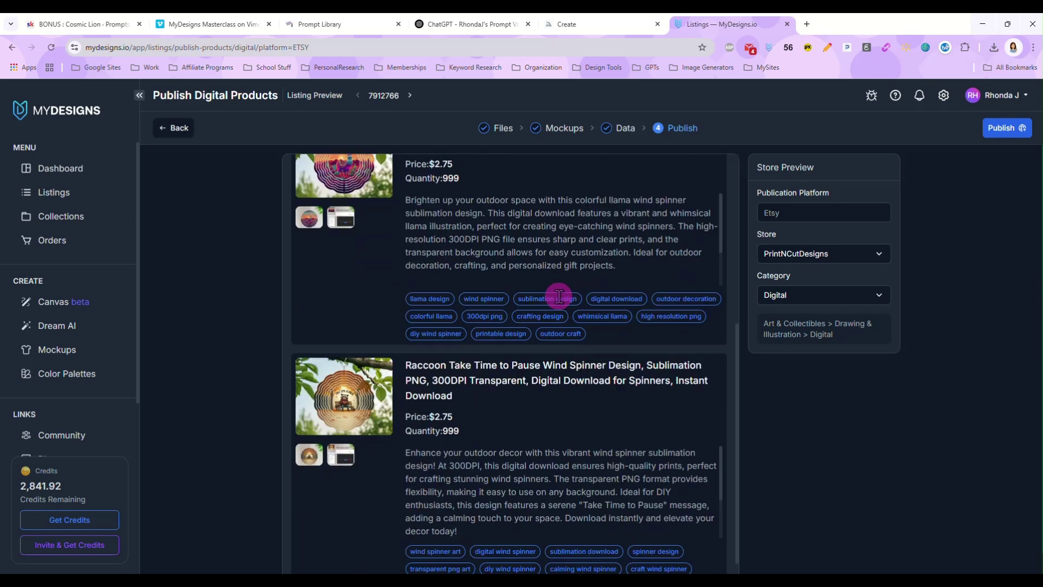
{"action": "scroll", "coordinate": [559, 296], "scroll_direction": "up", "scroll_amount": 4}
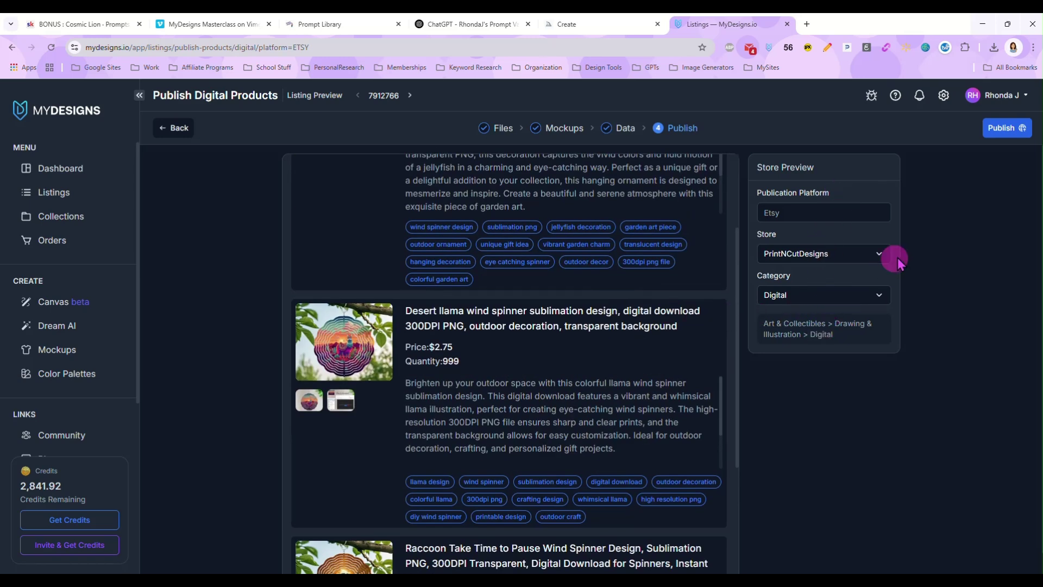
{"action": "left_click", "coordinate": [1002, 130]}
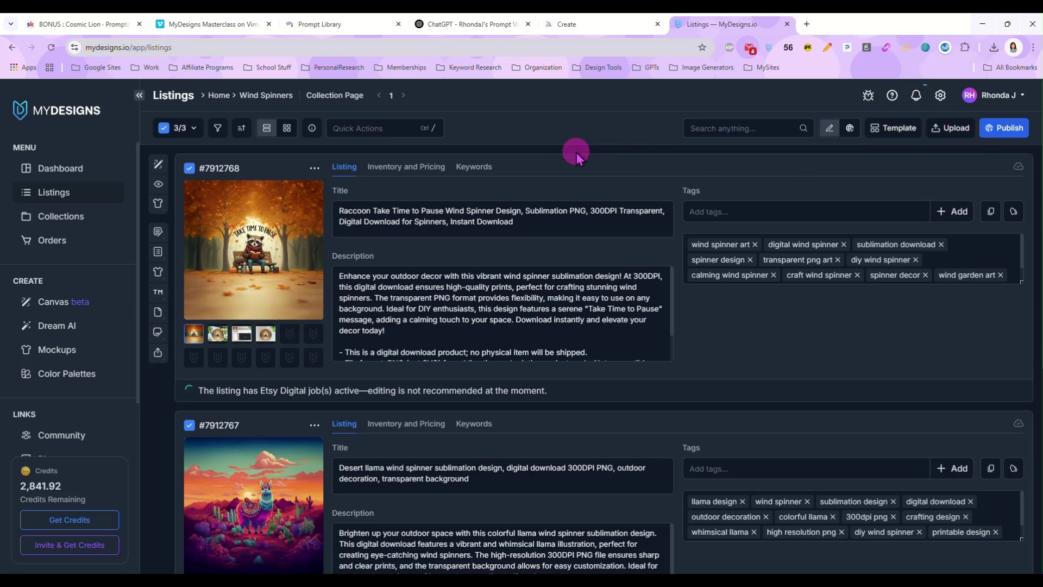
Step: In a new tab, filter Shop Manager listings to Draft and tick the Desert llama, Jellyfish and Raccoon spinners
{"action": "left_click", "coordinate": [808, 25]}
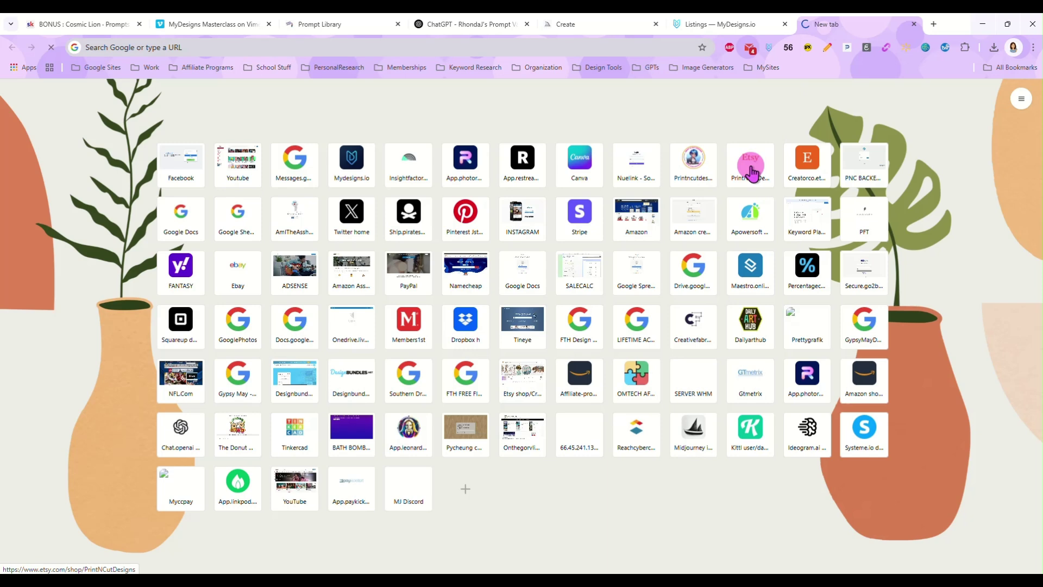
{"action": "left_click", "coordinate": [751, 173]}
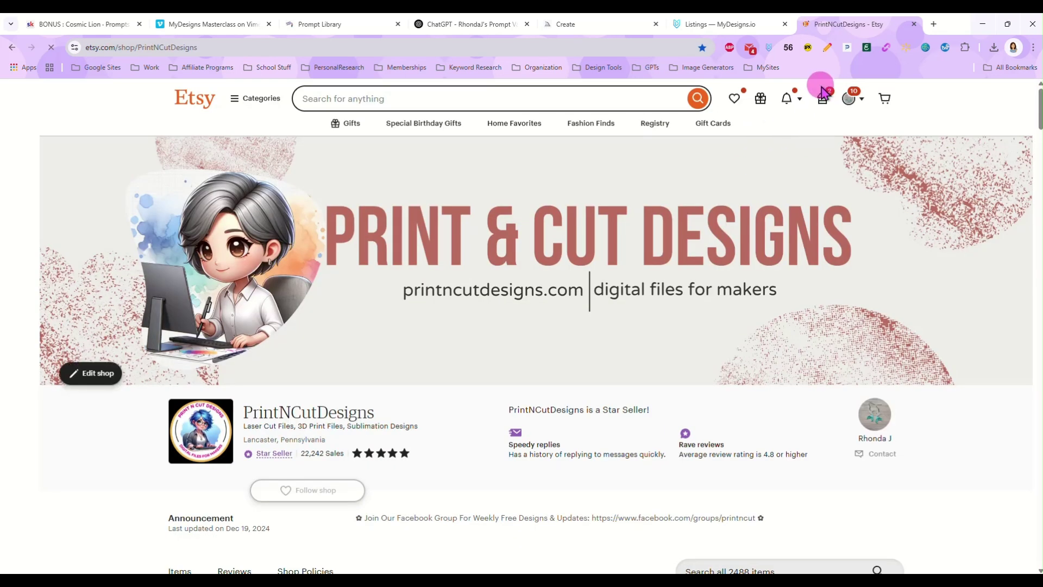
{"action": "left_click", "coordinate": [824, 105]}
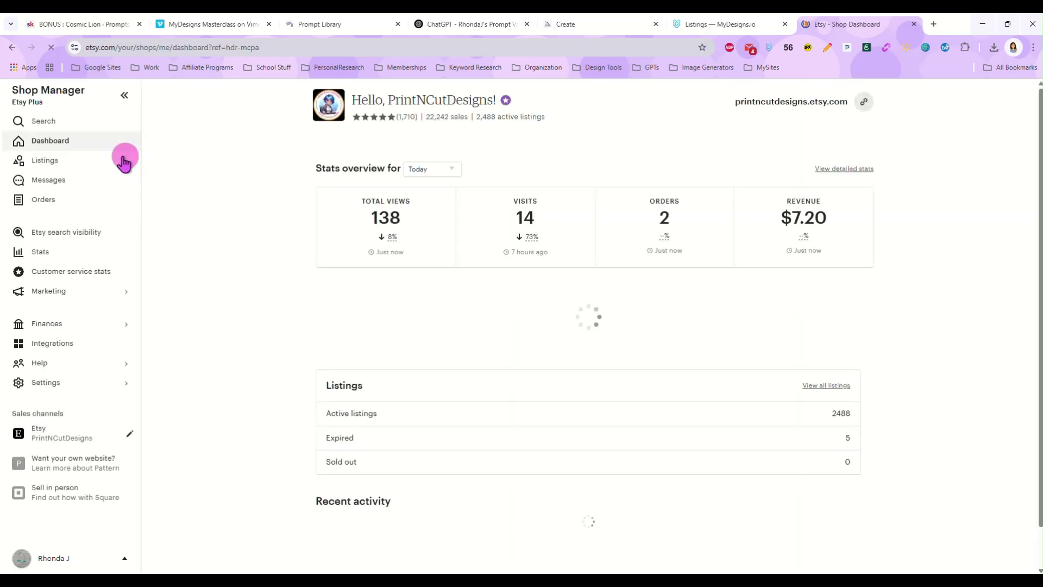
{"action": "left_click", "coordinate": [103, 163]}
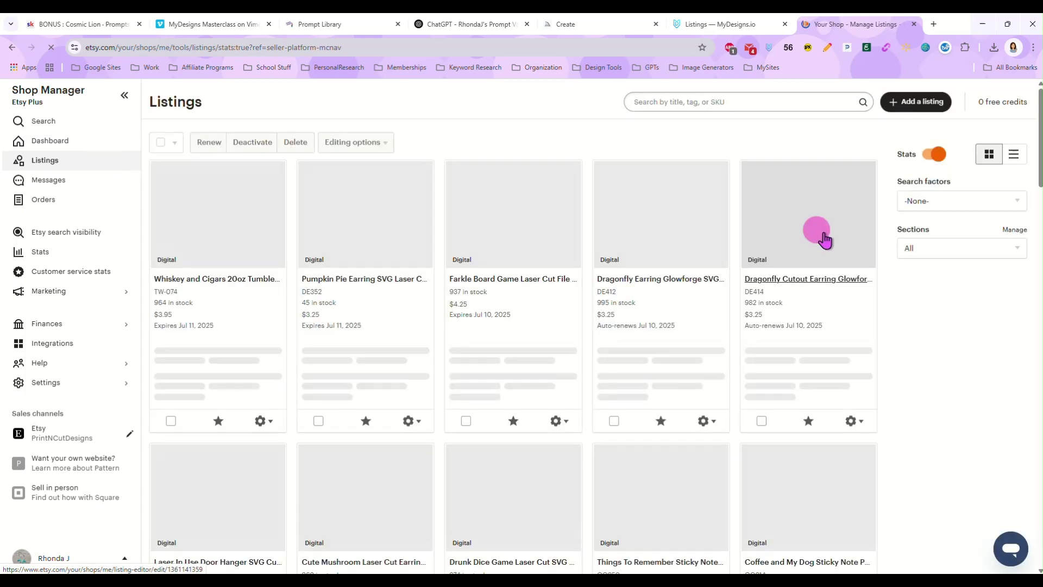
{"action": "left_click", "coordinate": [921, 278]}
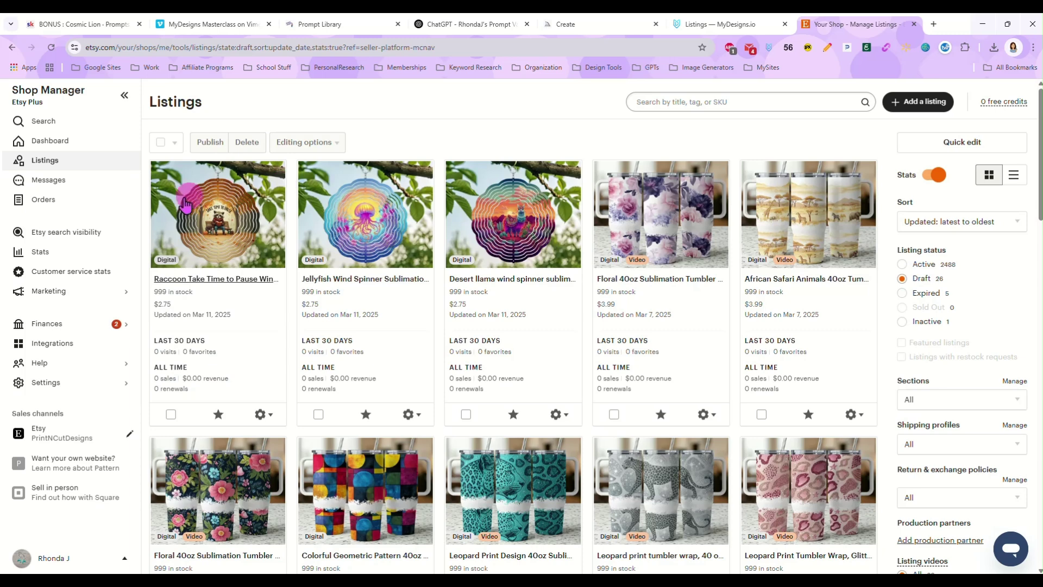
{"action": "left_click", "coordinate": [466, 414]}
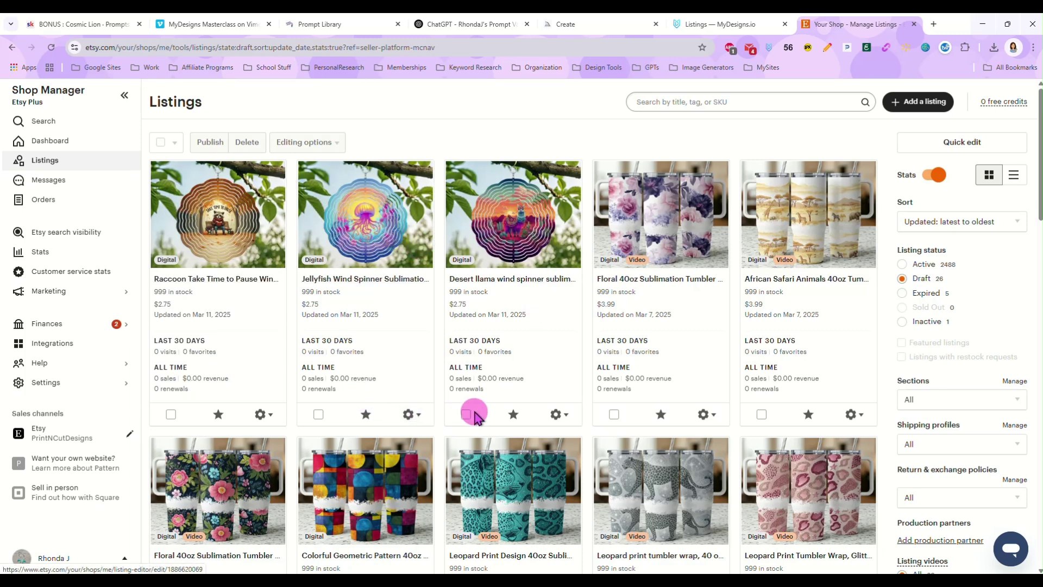
{"action": "left_click", "coordinate": [326, 416]}
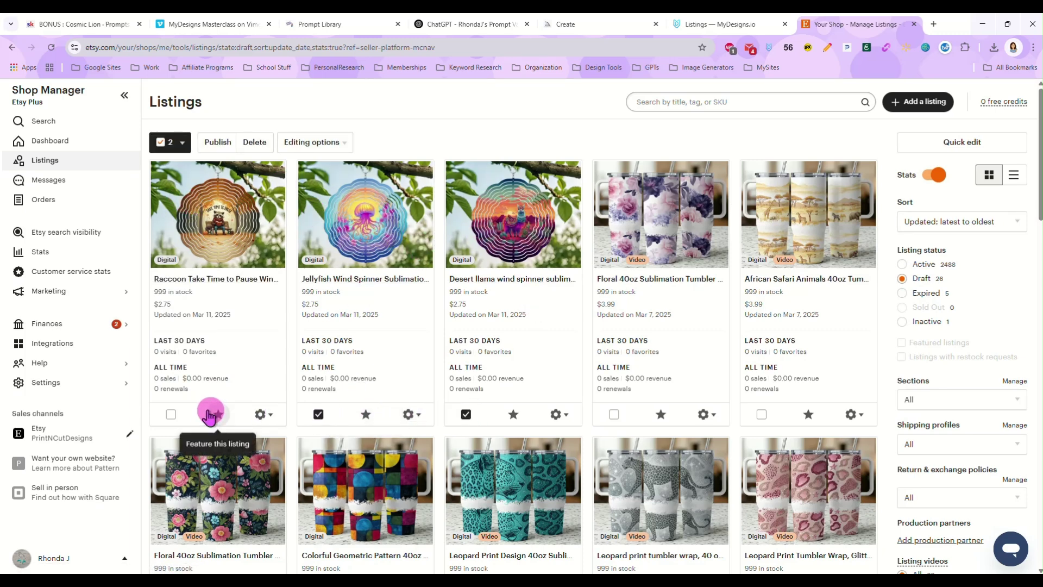
{"action": "left_click", "coordinate": [172, 416]}
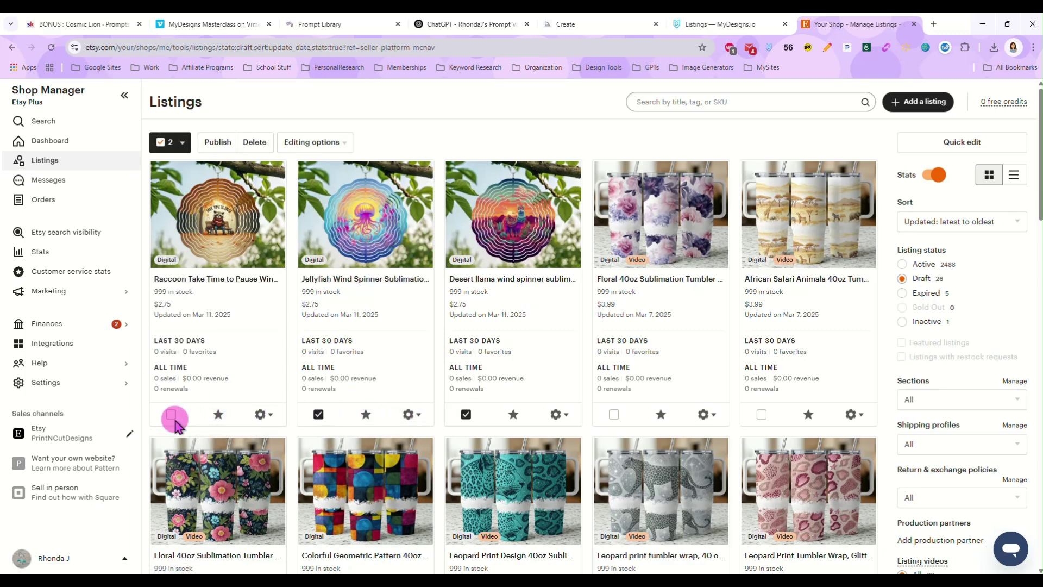
Step: Move the three selected listings to the Wind Spinner PNG Files shop section
{"action": "left_click", "coordinate": [338, 141]}
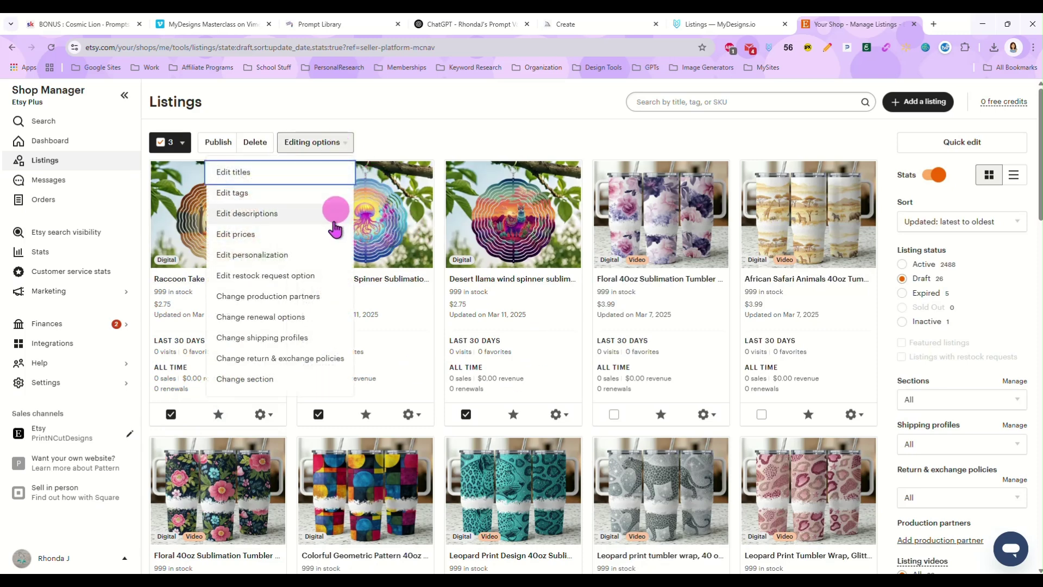
{"action": "left_click", "coordinate": [299, 380]}
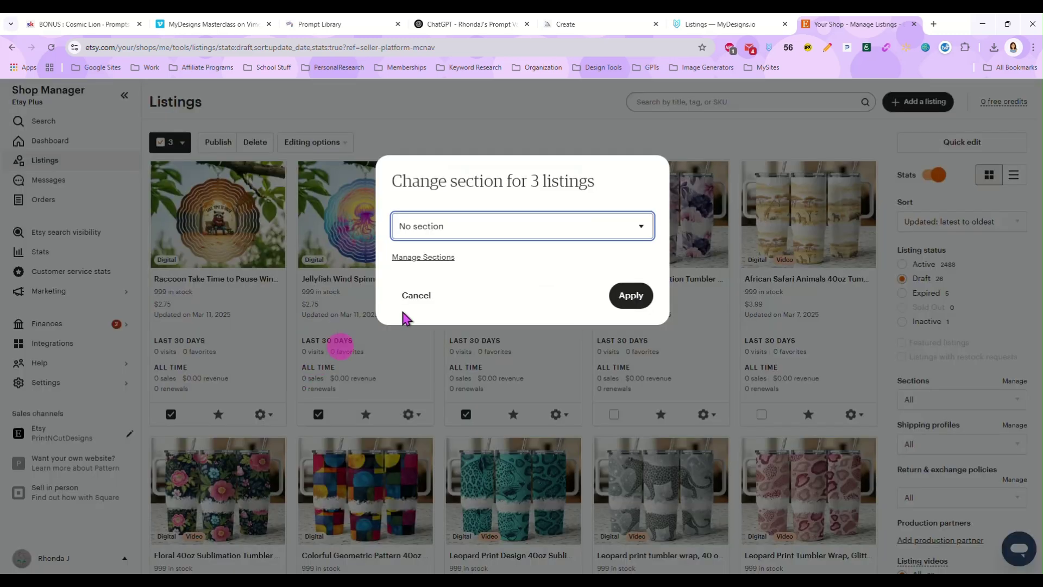
{"action": "left_click", "coordinate": [495, 225]}
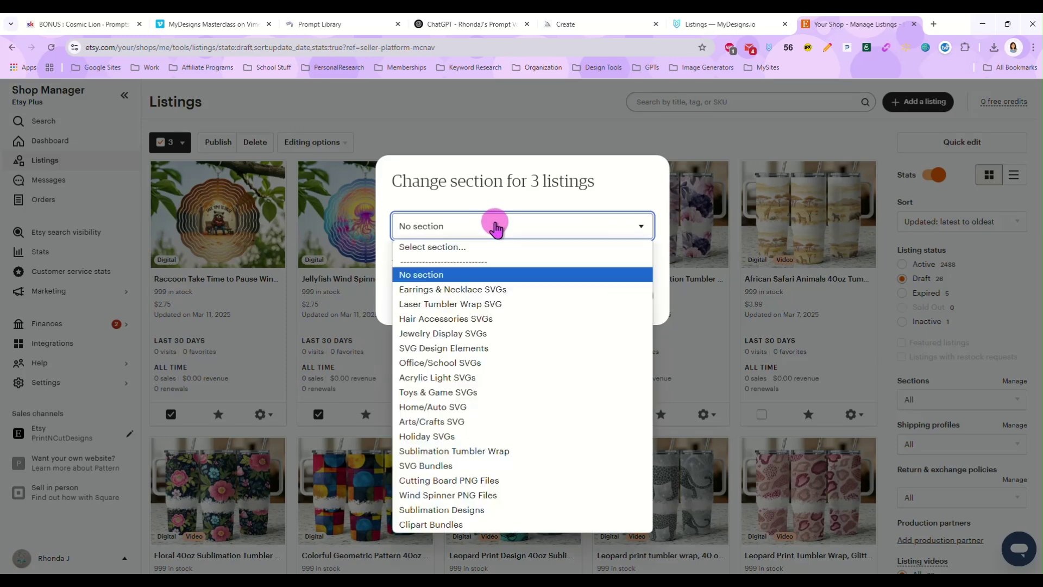
{"action": "left_click", "coordinate": [510, 495]}
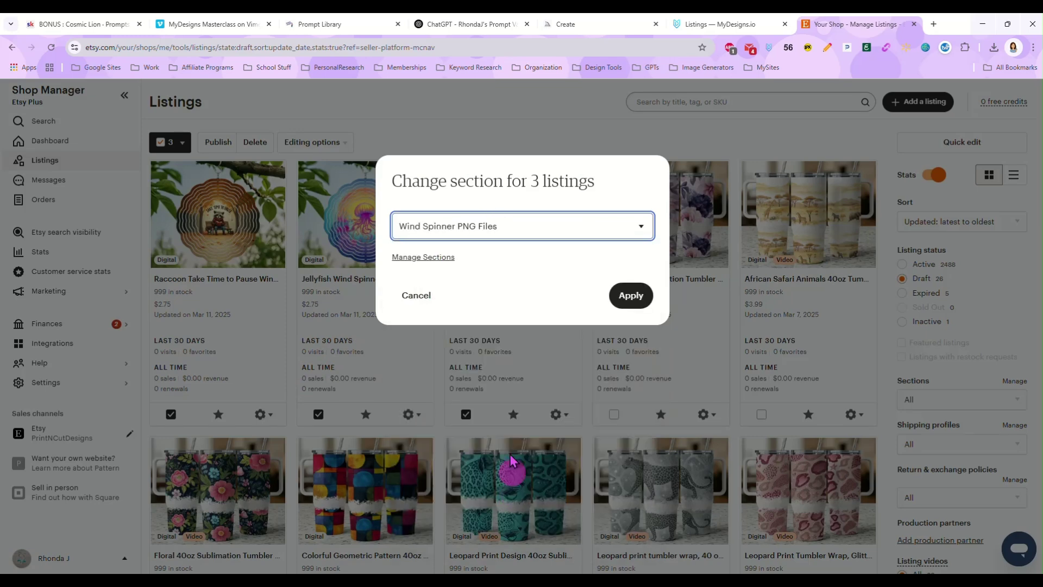
{"action": "left_click", "coordinate": [628, 295]}
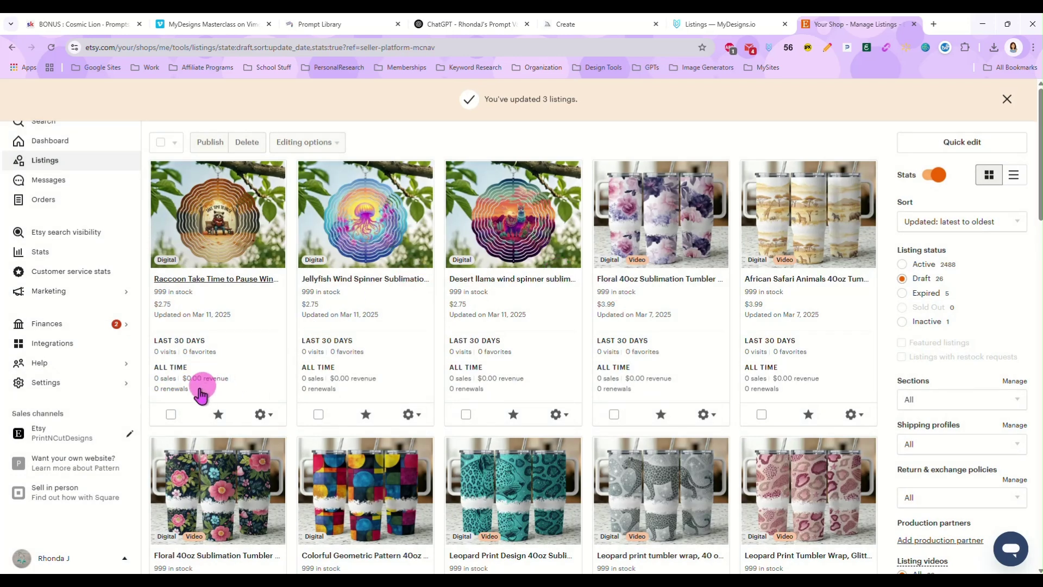
Step: Reselect the Raccoon and Jellyfish listings and publish all three as active listings
{"action": "left_click", "coordinate": [171, 414]}
{"action": "left_click", "coordinate": [318, 414]}
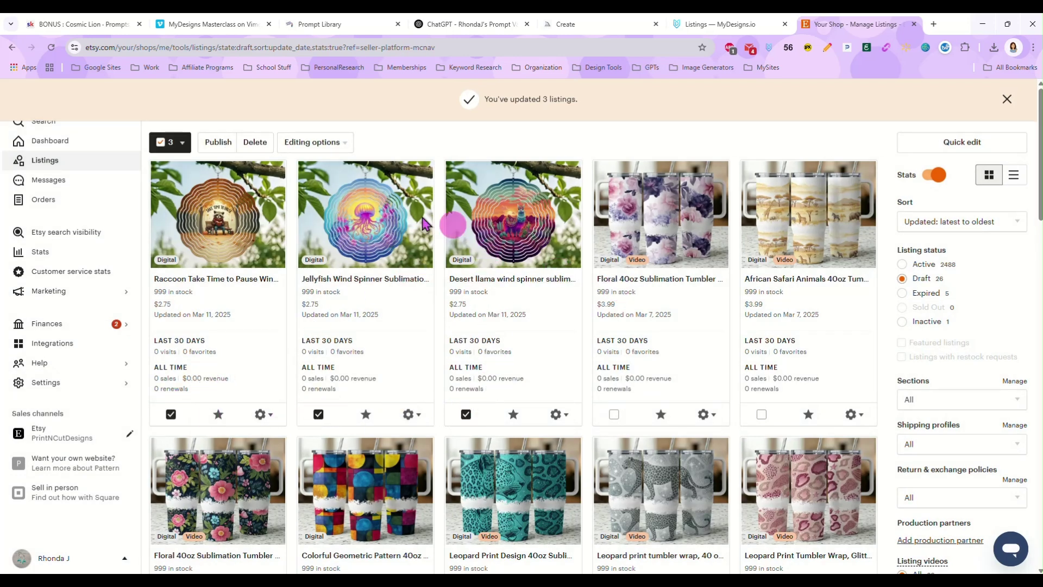
{"action": "left_click", "coordinate": [219, 143]}
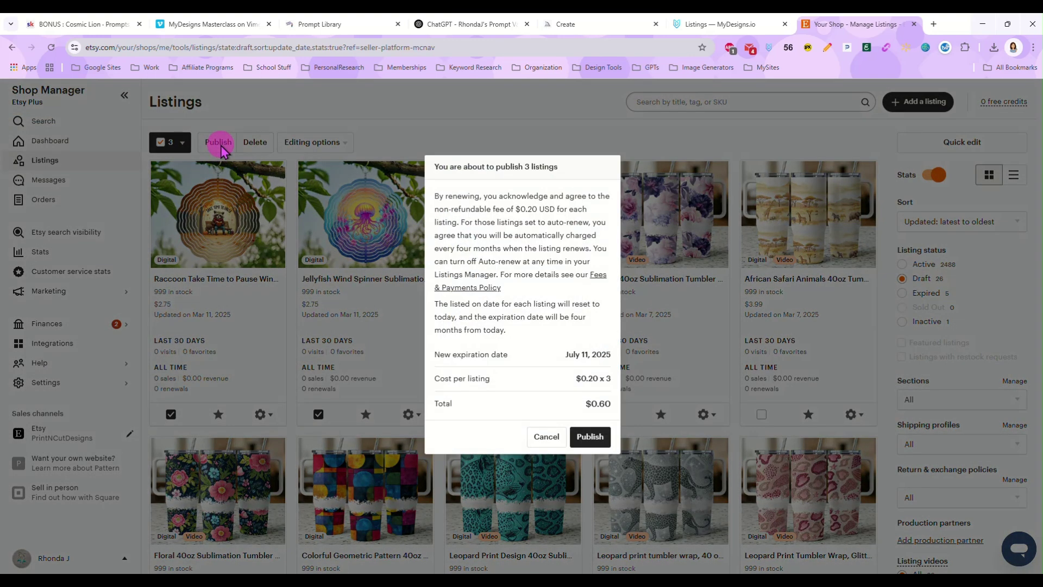
{"action": "left_click", "coordinate": [591, 438]}
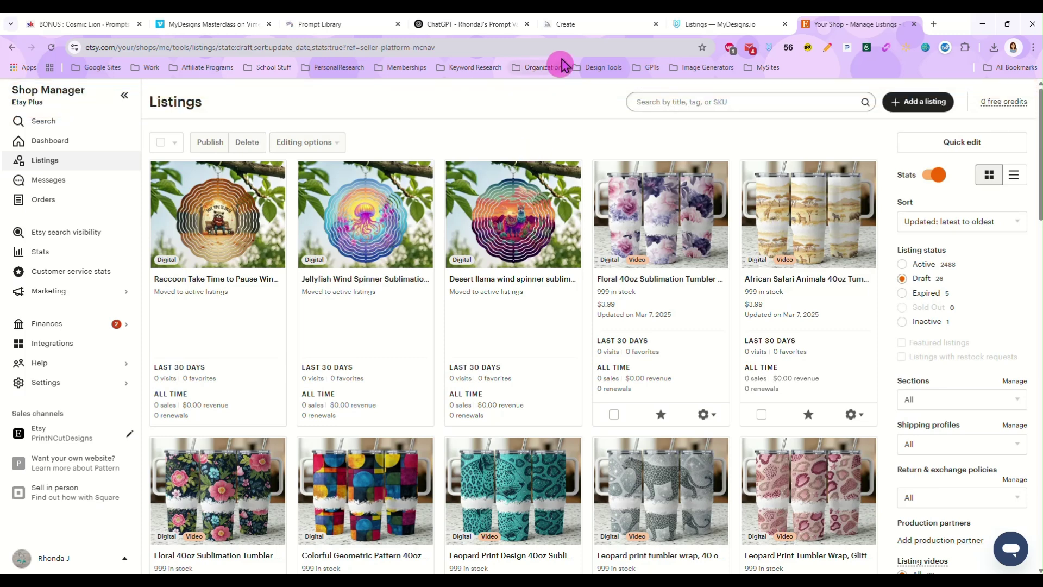
Step: Browse the Fantasy & Mythical Creatures prompts in the Prompt Library
{"action": "left_click", "coordinate": [569, 24]}
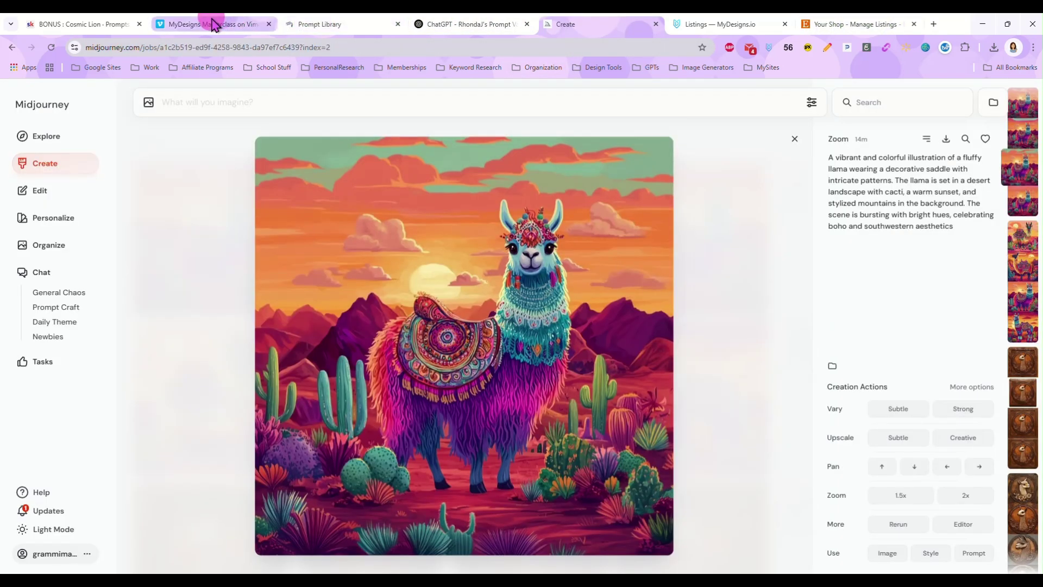
{"action": "left_click", "coordinate": [303, 24]}
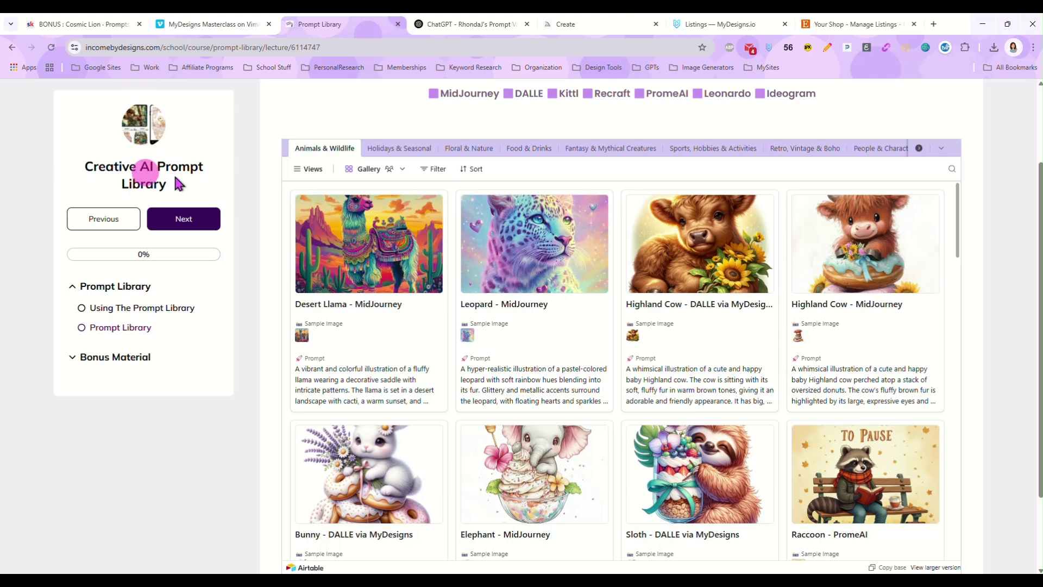
{"action": "scroll", "coordinate": [681, 318], "scroll_direction": "down", "scroll_amount": 7}
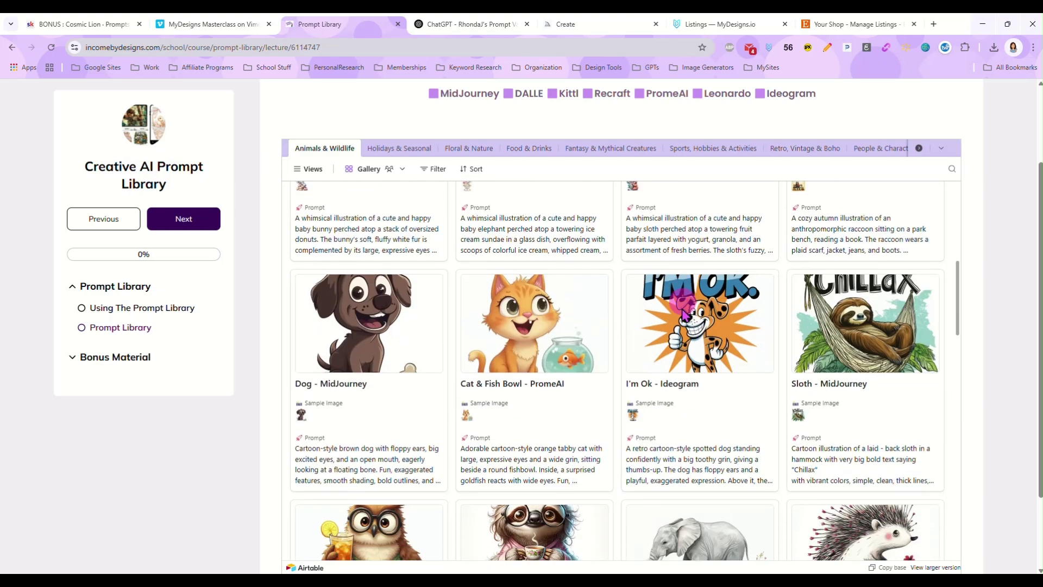
{"action": "scroll", "coordinate": [681, 318], "scroll_direction": "up", "scroll_amount": 5}
{"action": "scroll", "coordinate": [680, 318], "scroll_direction": "up", "scroll_amount": 2}
{"action": "left_click", "coordinate": [608, 149]}
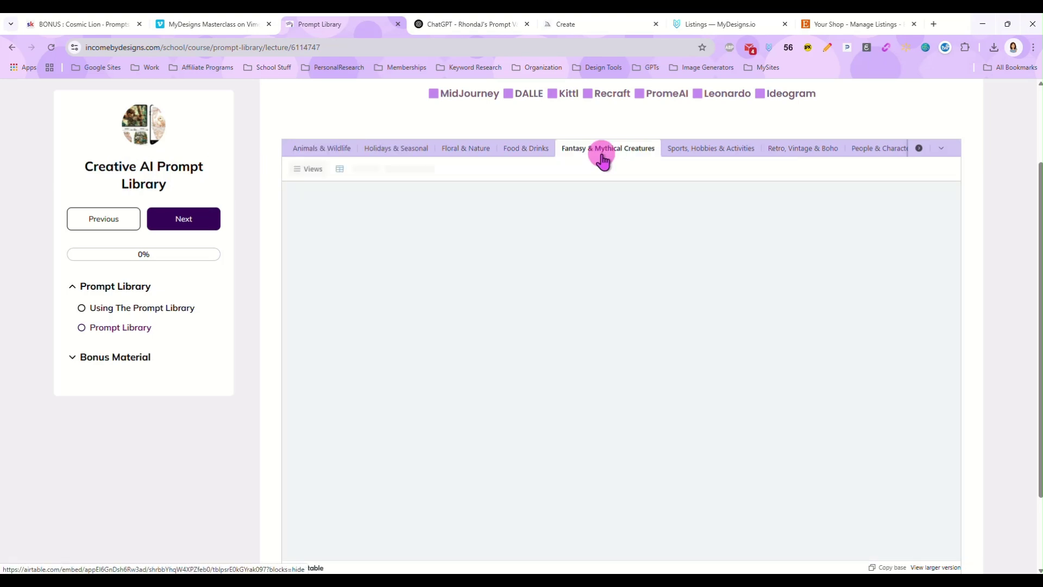
{"action": "scroll", "coordinate": [680, 265], "scroll_direction": "down", "scroll_amount": 3}
{"action": "scroll", "coordinate": [671, 332], "scroll_direction": "up", "scroll_amount": 5}
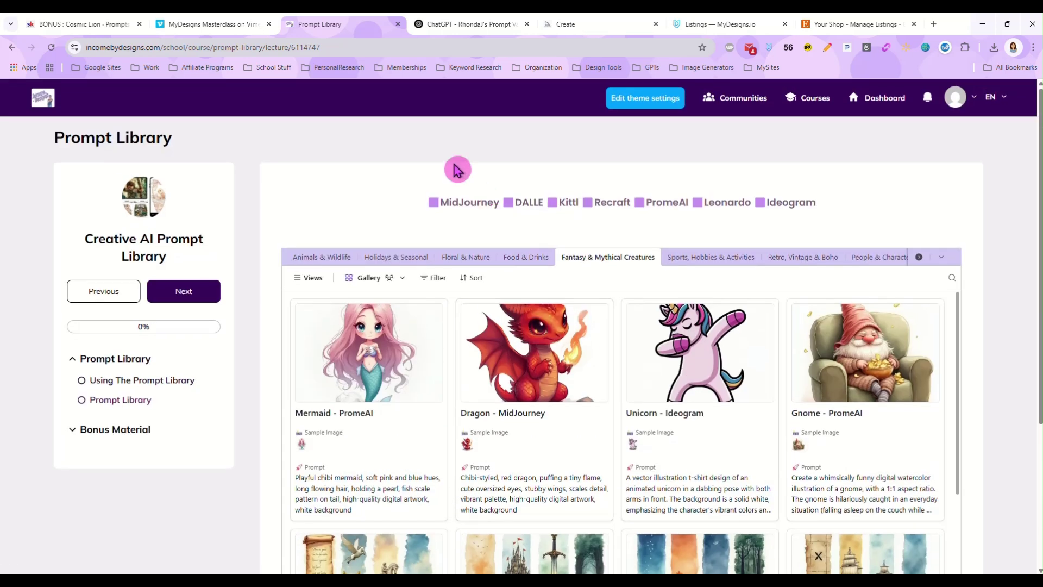
Step: Return to Midjourney and close the llama image detail to show the Create gallery
{"action": "left_click", "coordinate": [468, 22]}
{"action": "left_click", "coordinate": [567, 25]}
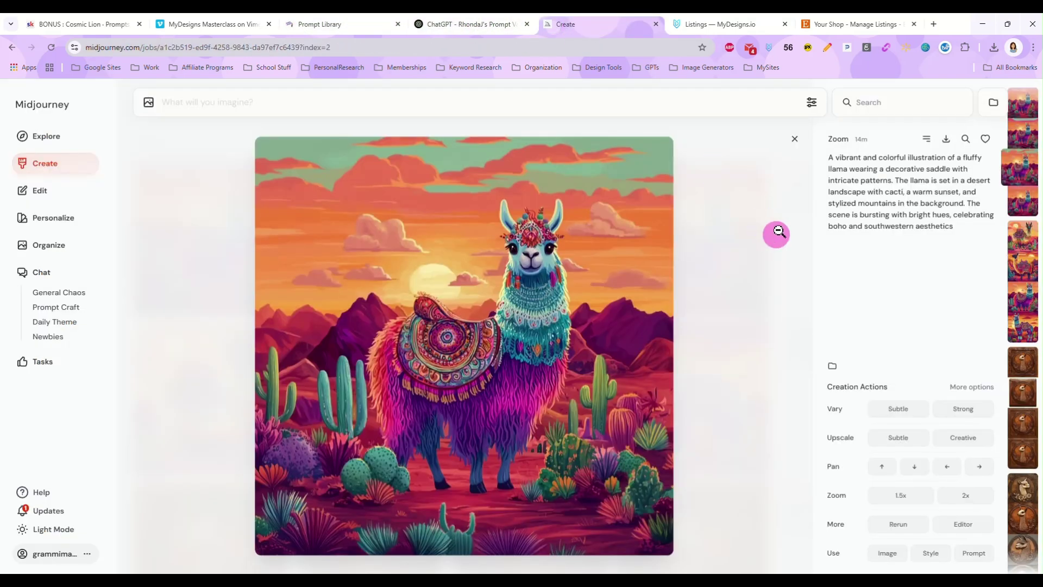
{"action": "left_click", "coordinate": [794, 140]}
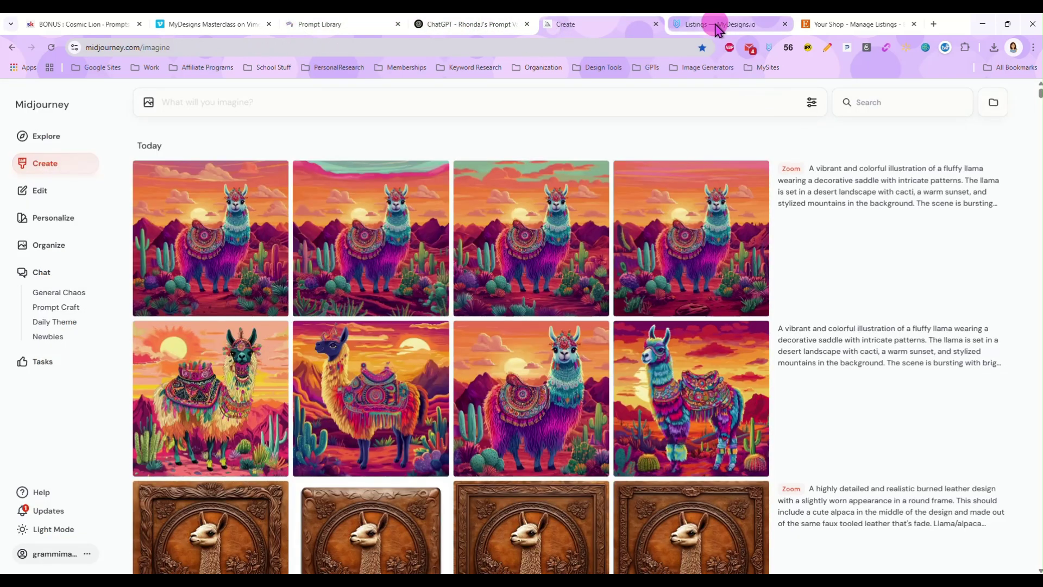